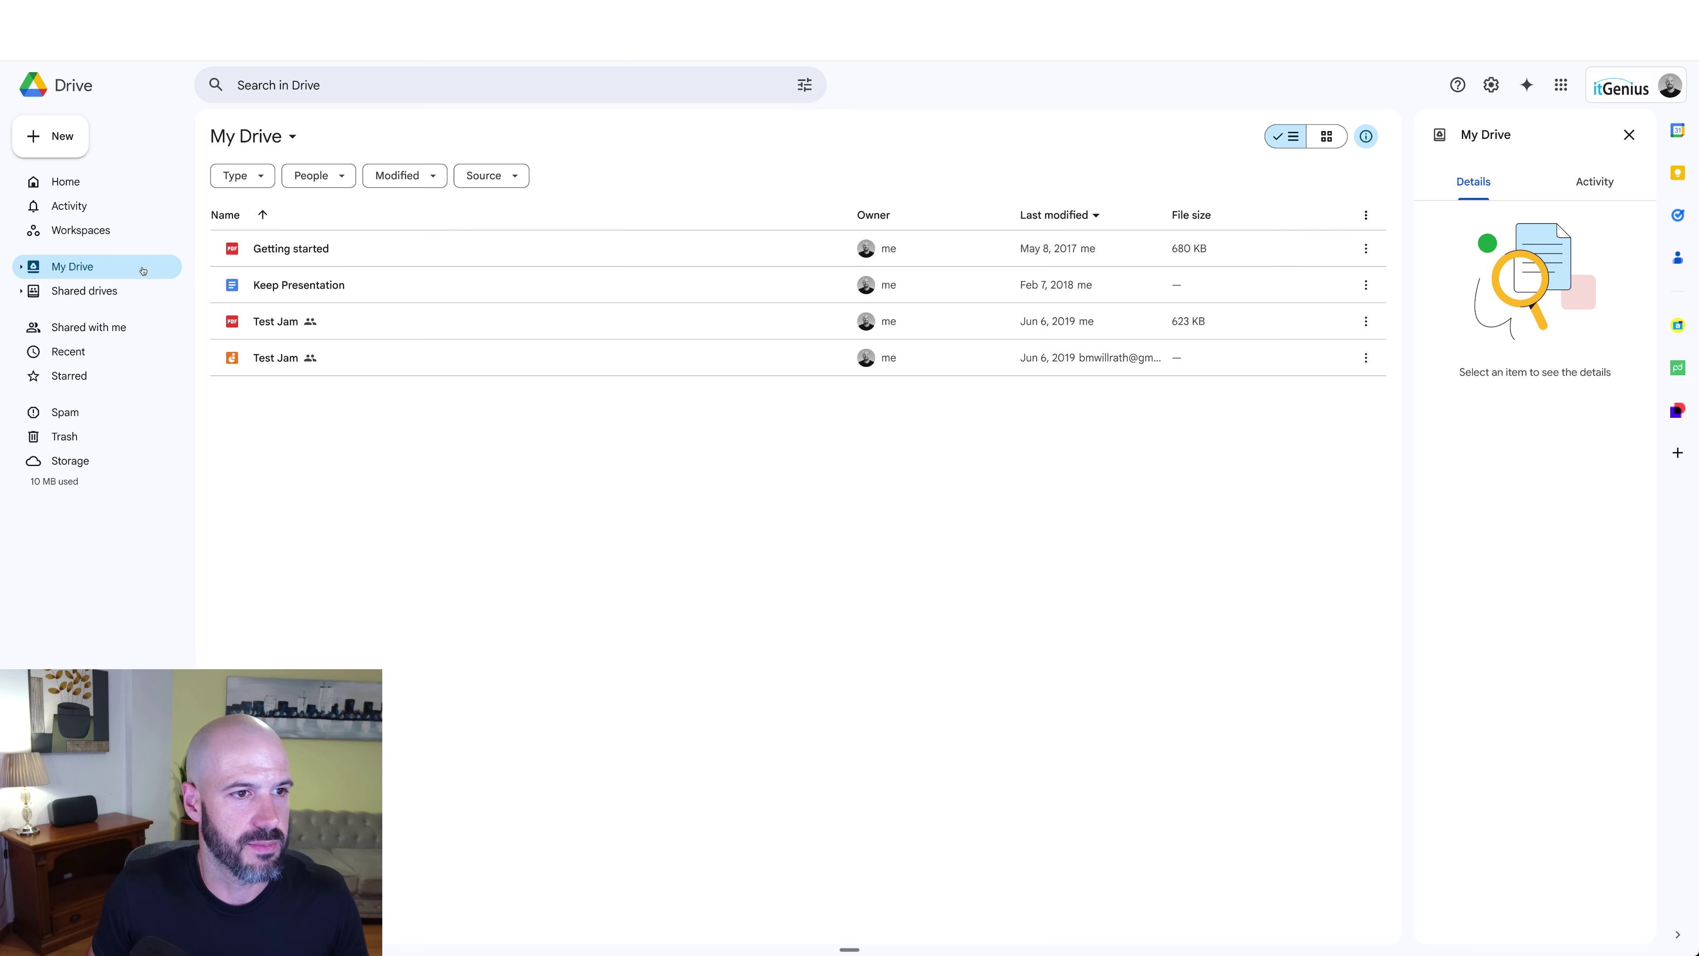
# Step: From the Shared drives list, create a new shared drive named 'HR Files'
pyautogui.click(117, 290)
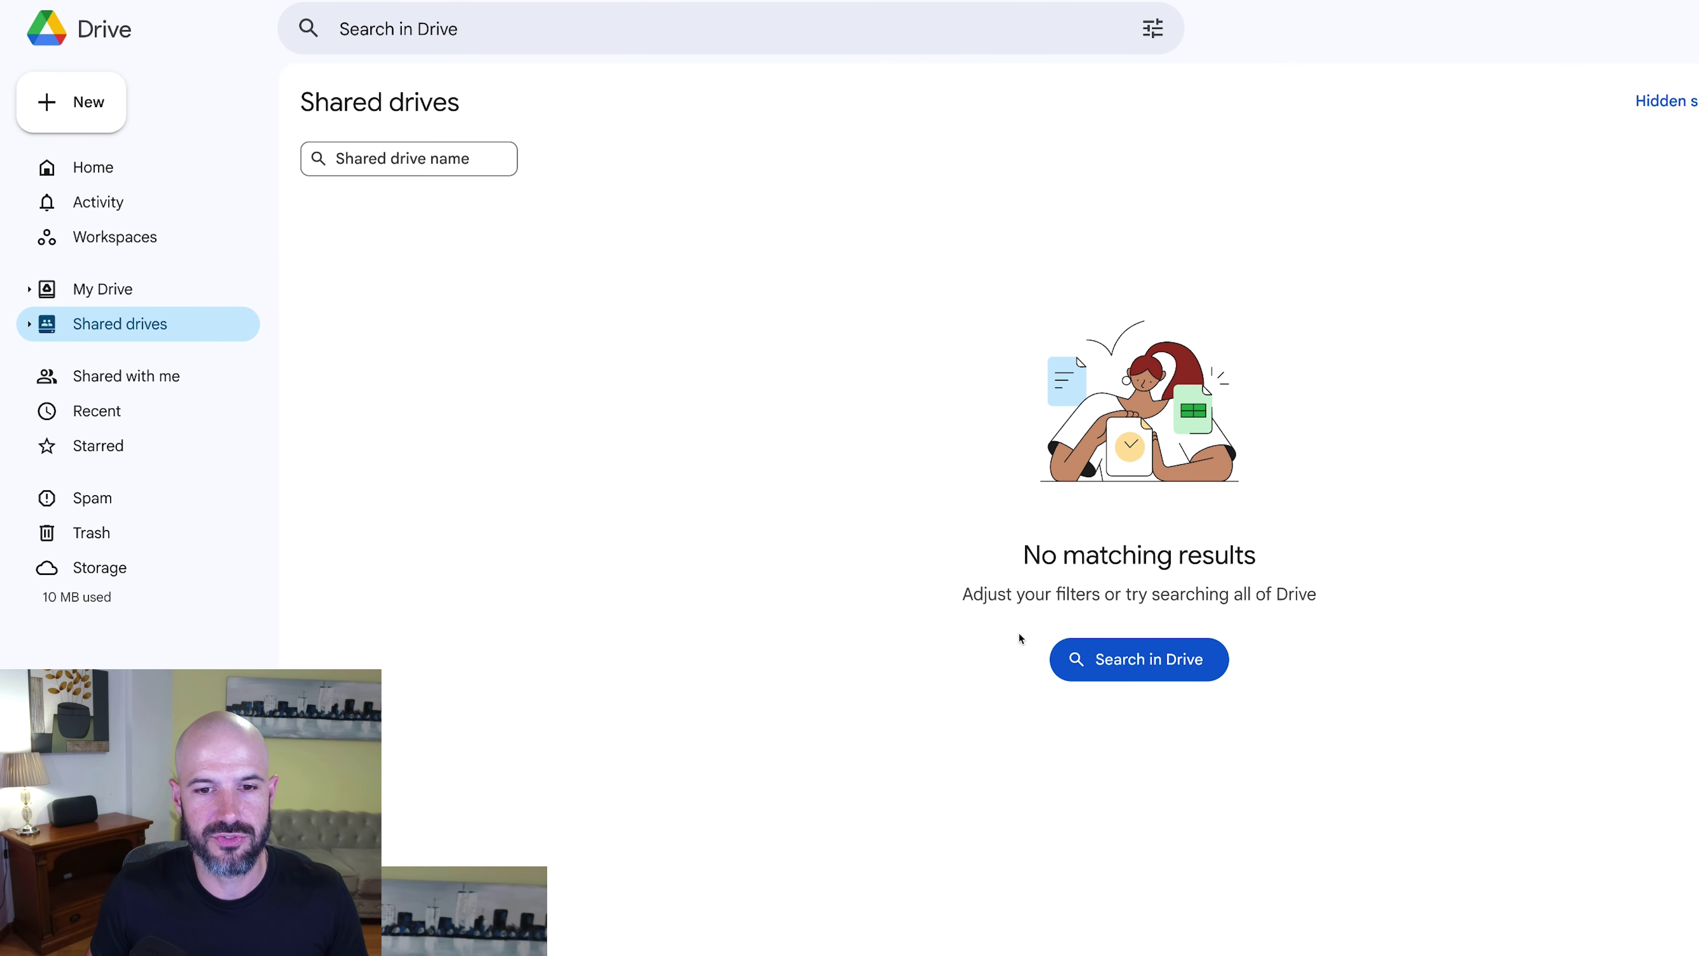
pyautogui.click(101, 111)
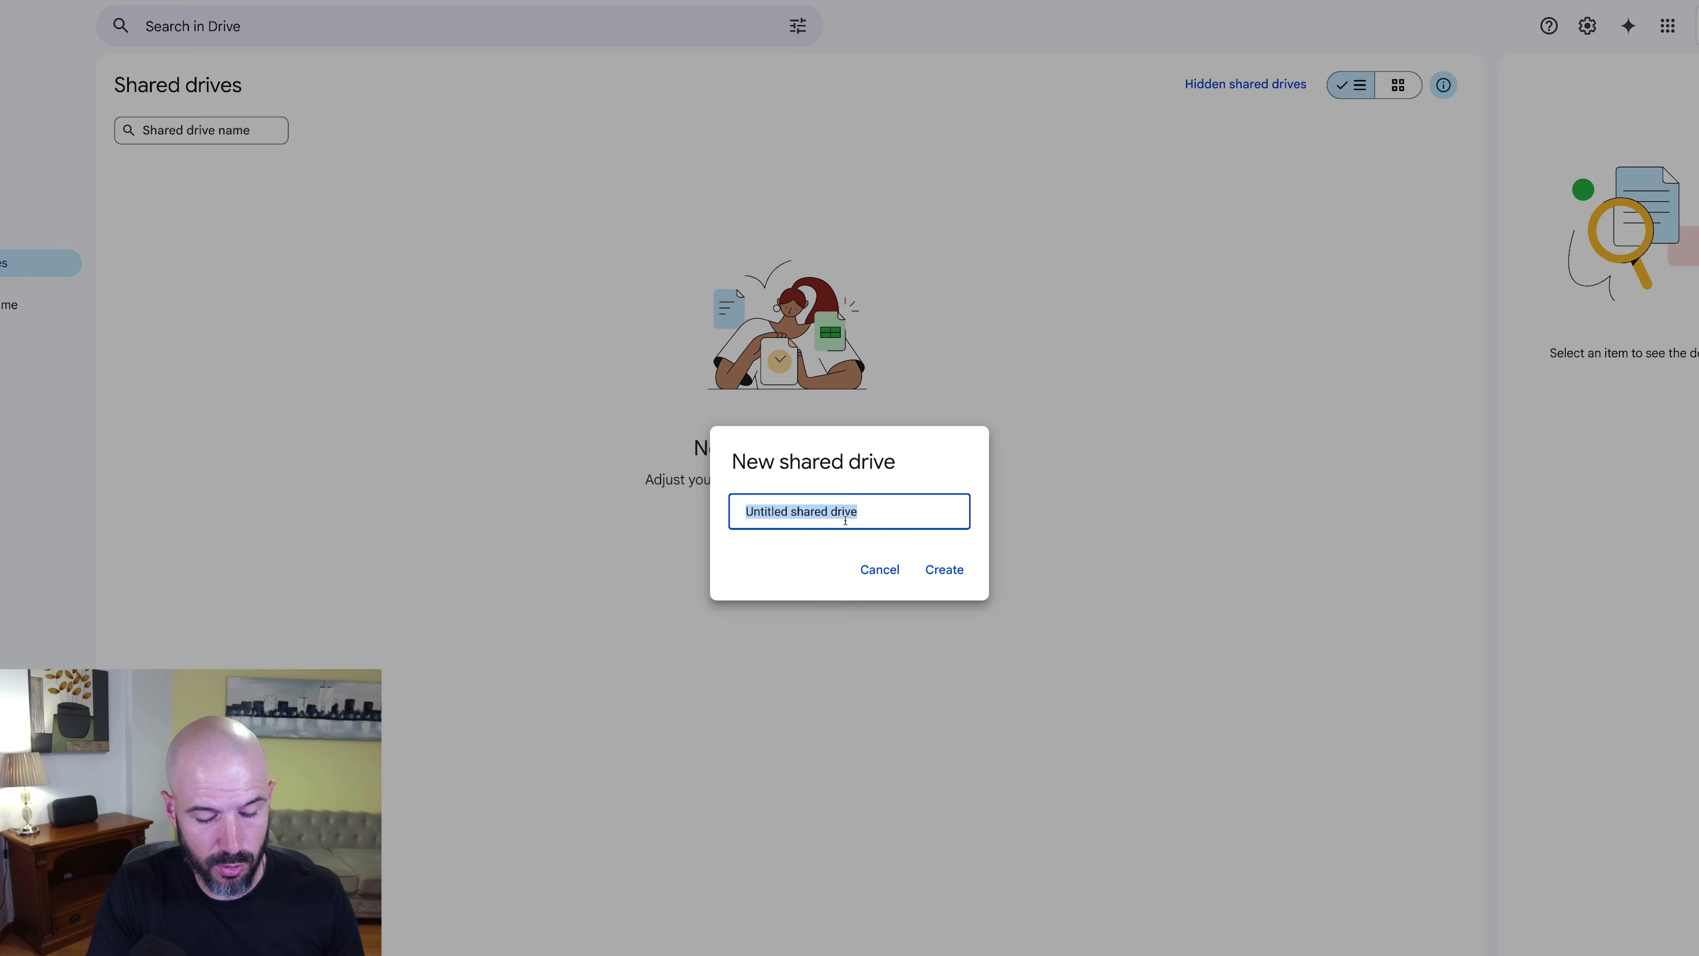
pyautogui.write('HR Files')
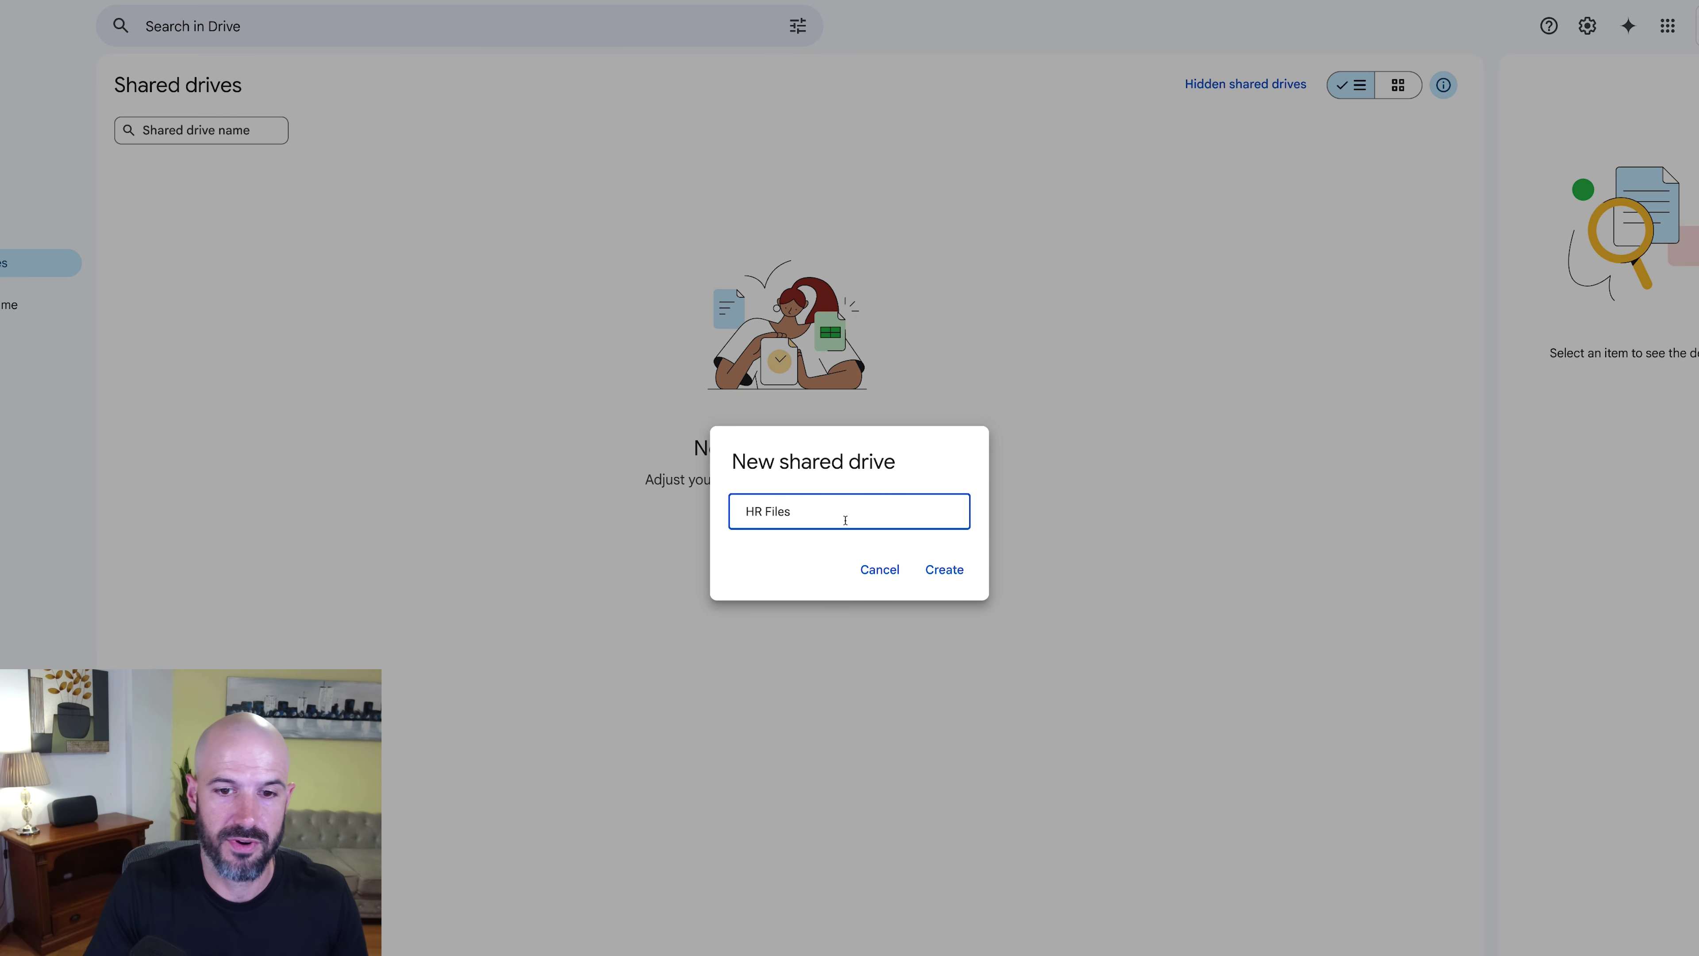
pyautogui.press('Return')
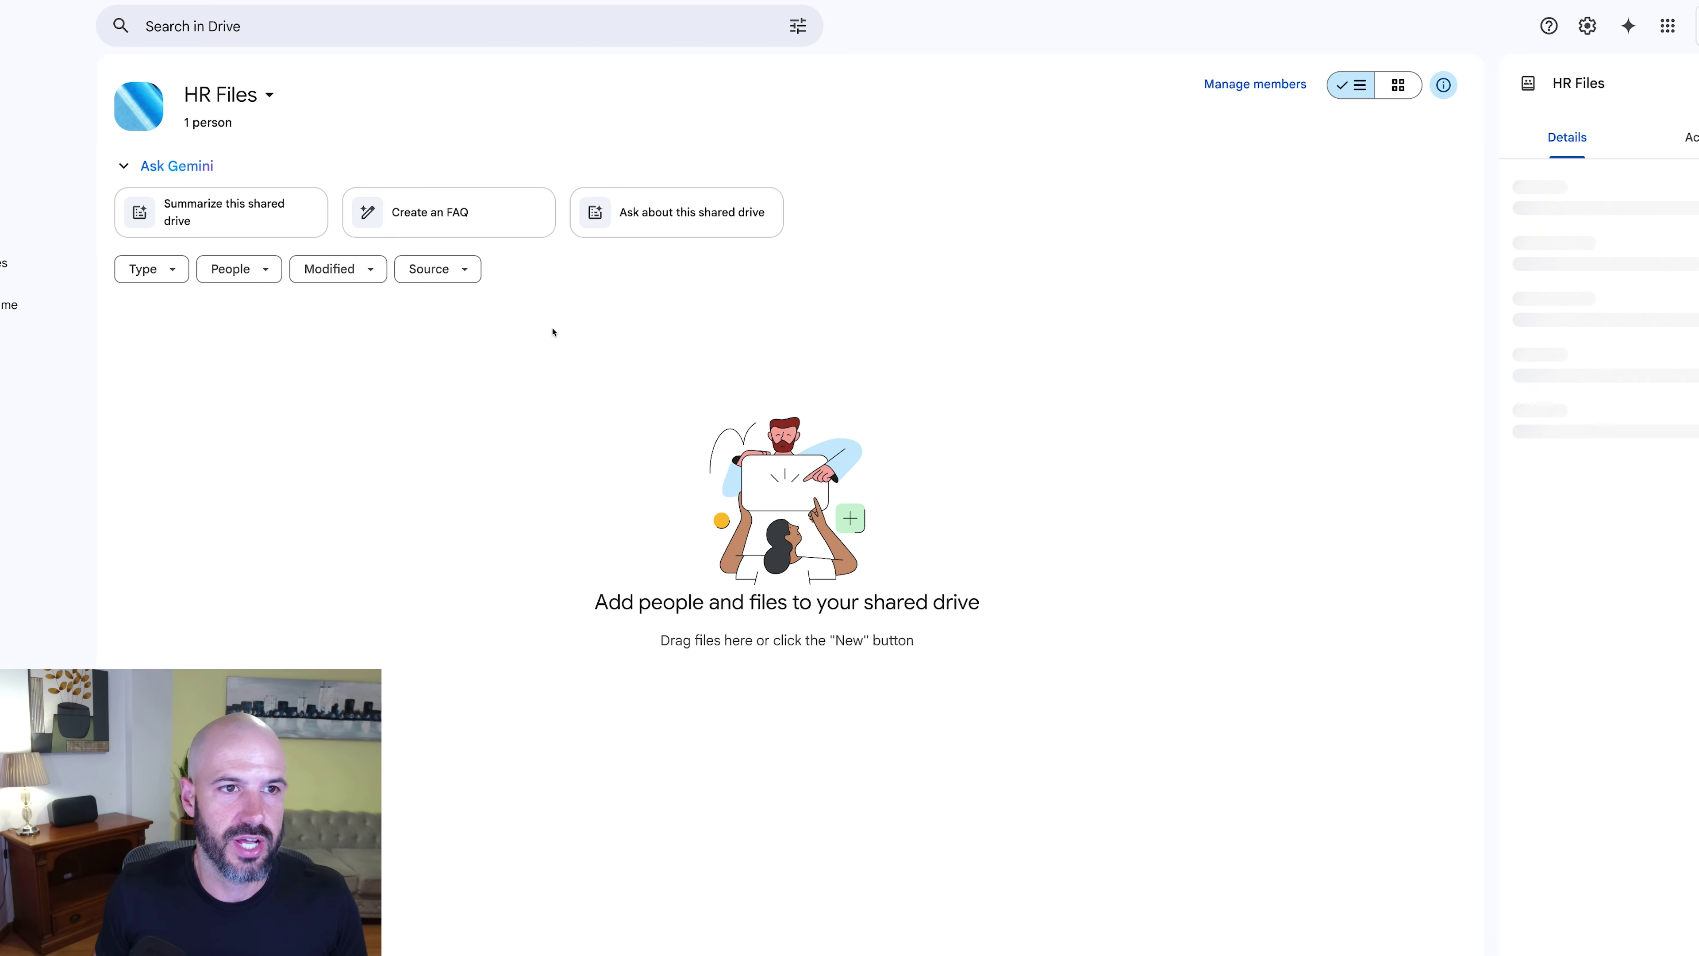
# Step: Add the Executive Group to HR Files as Content manager without notifying them, then review the members
pyautogui.click(1282, 95)
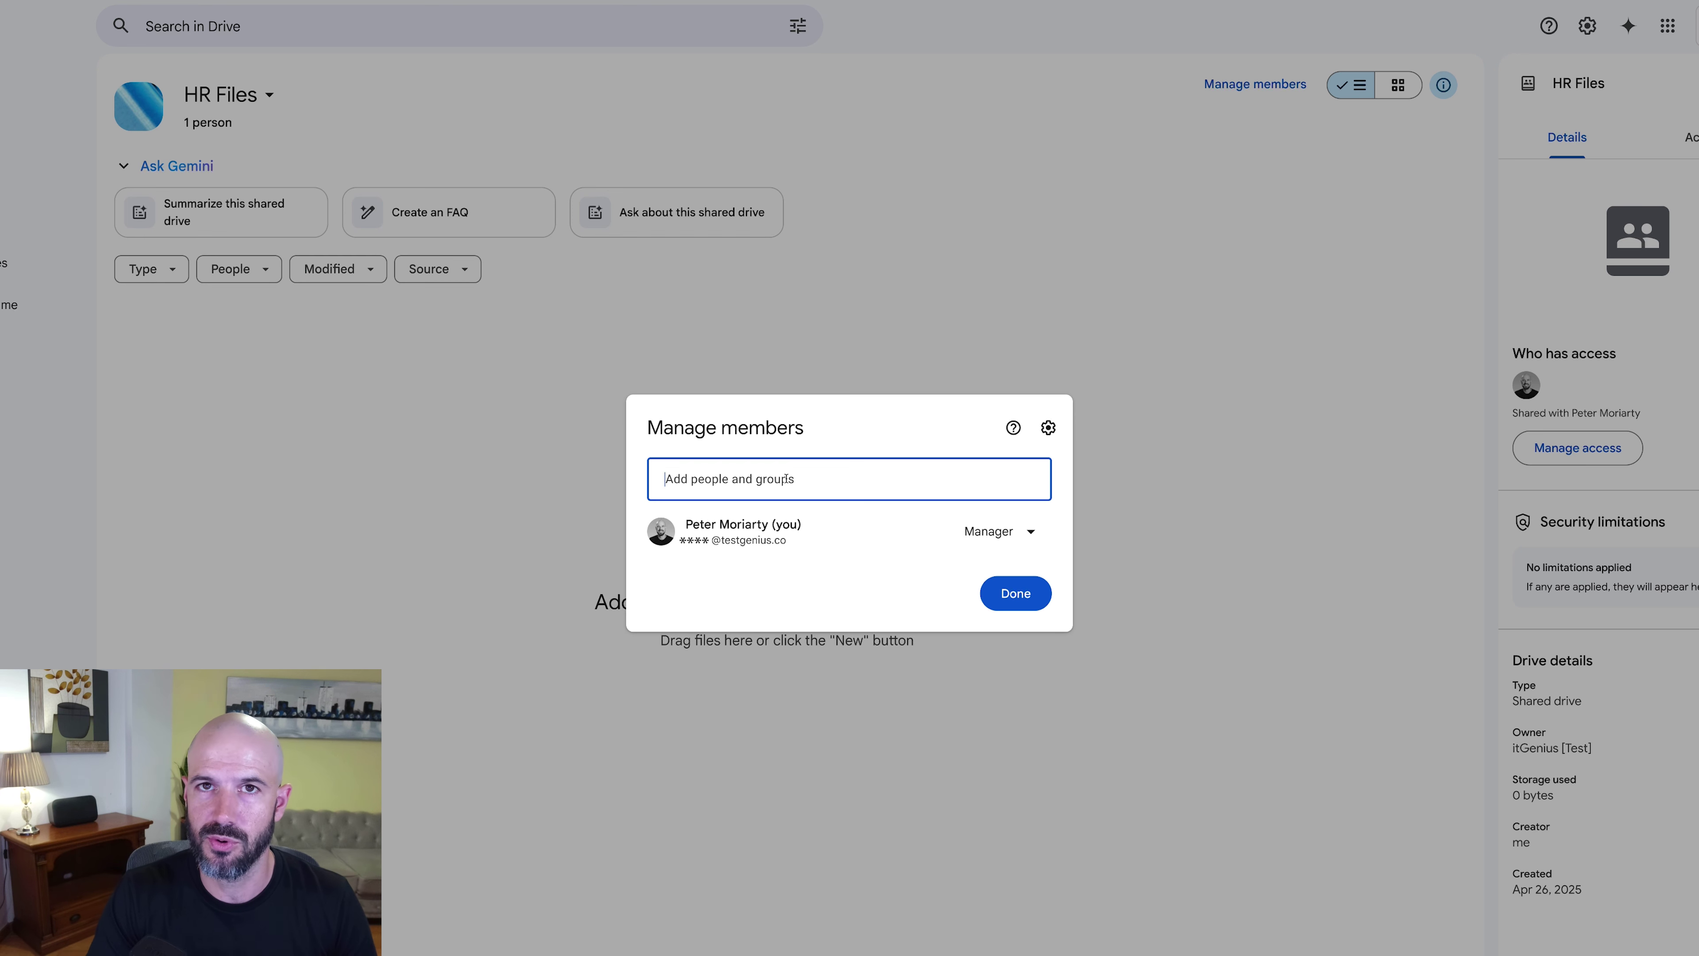
pyautogui.write('executive Group')
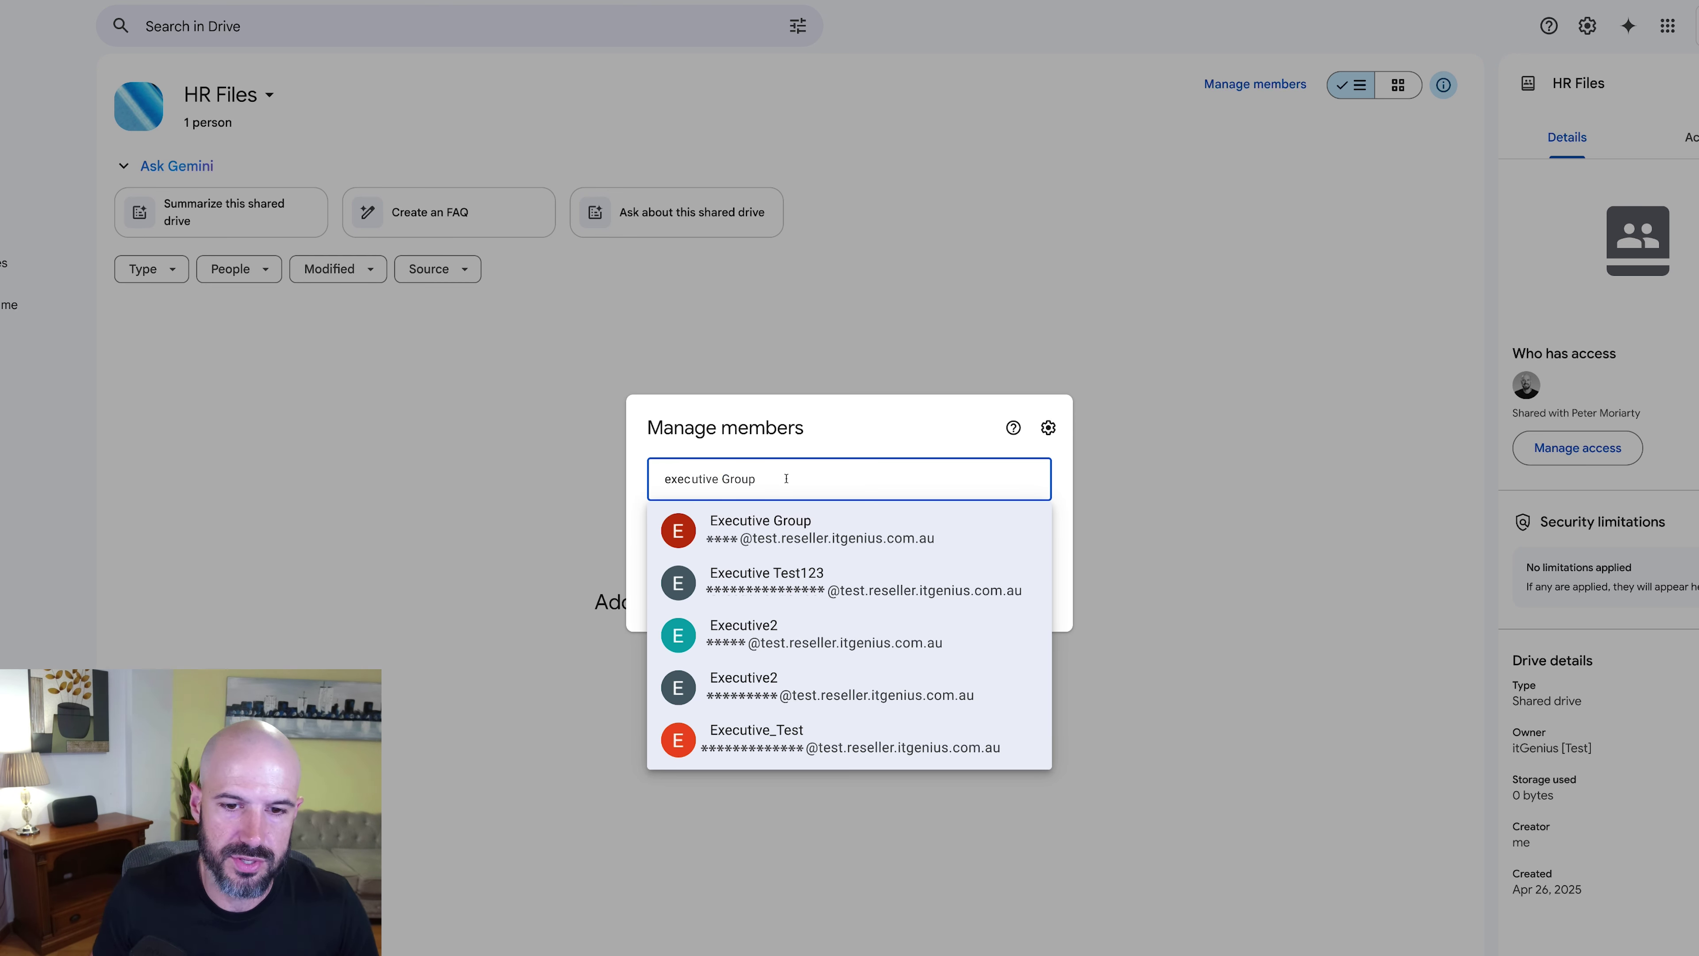
pyautogui.click(847, 528)
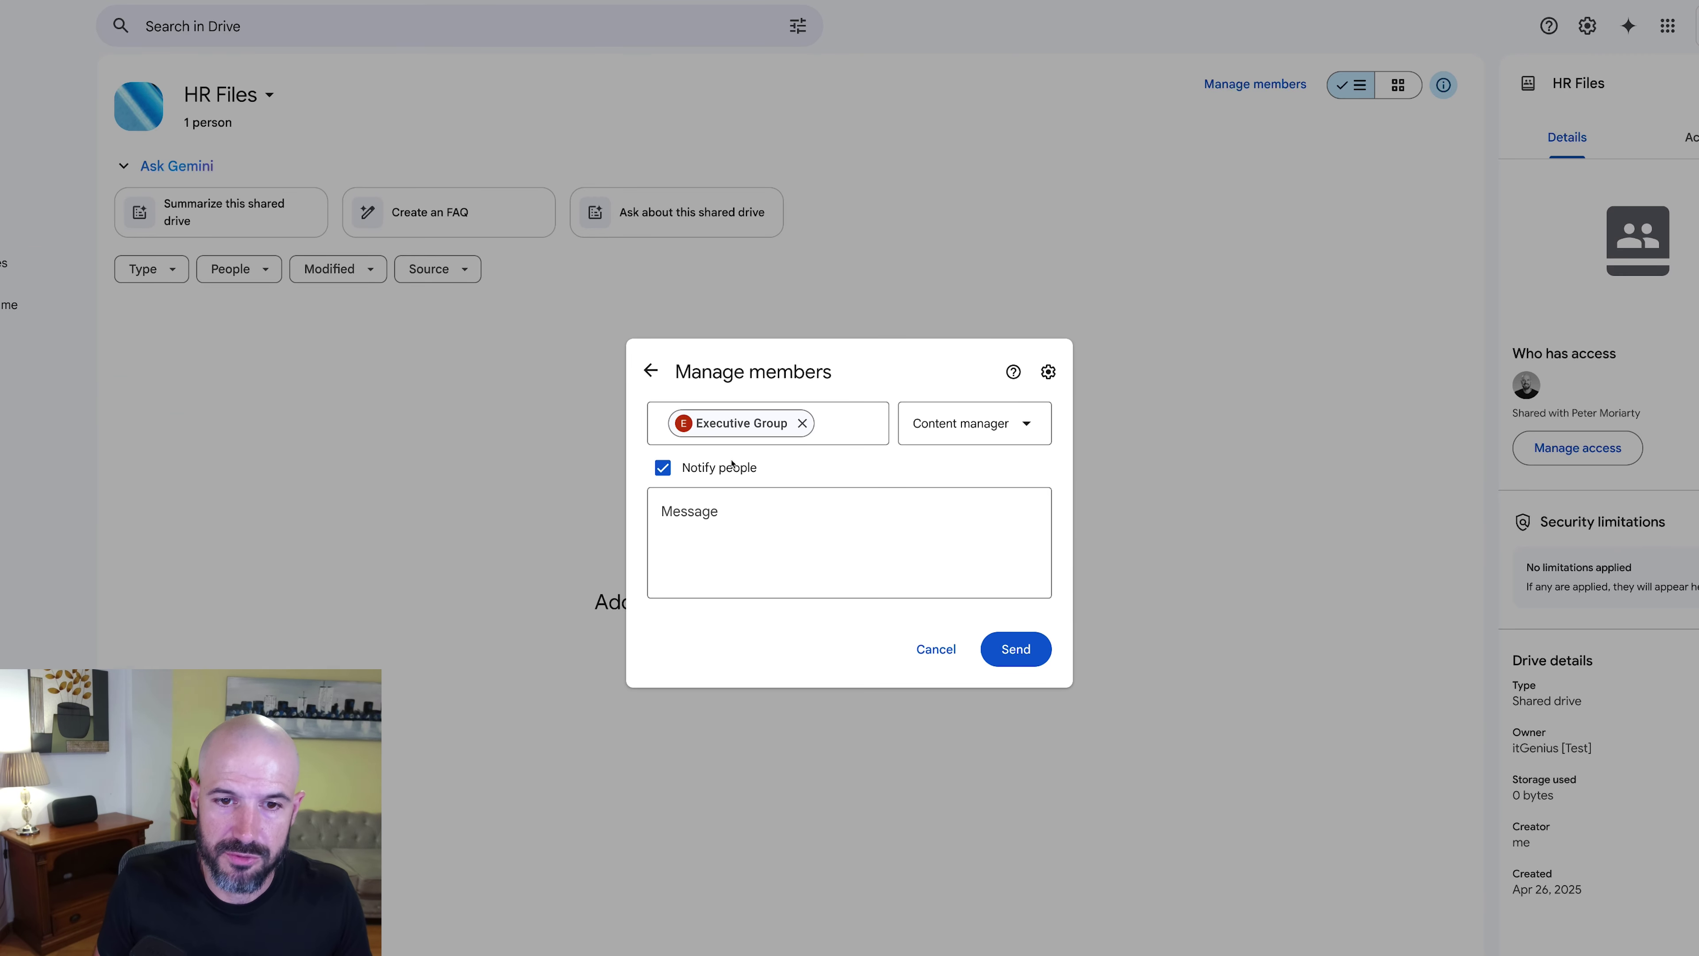
pyautogui.click(732, 467)
pyautogui.click(982, 589)
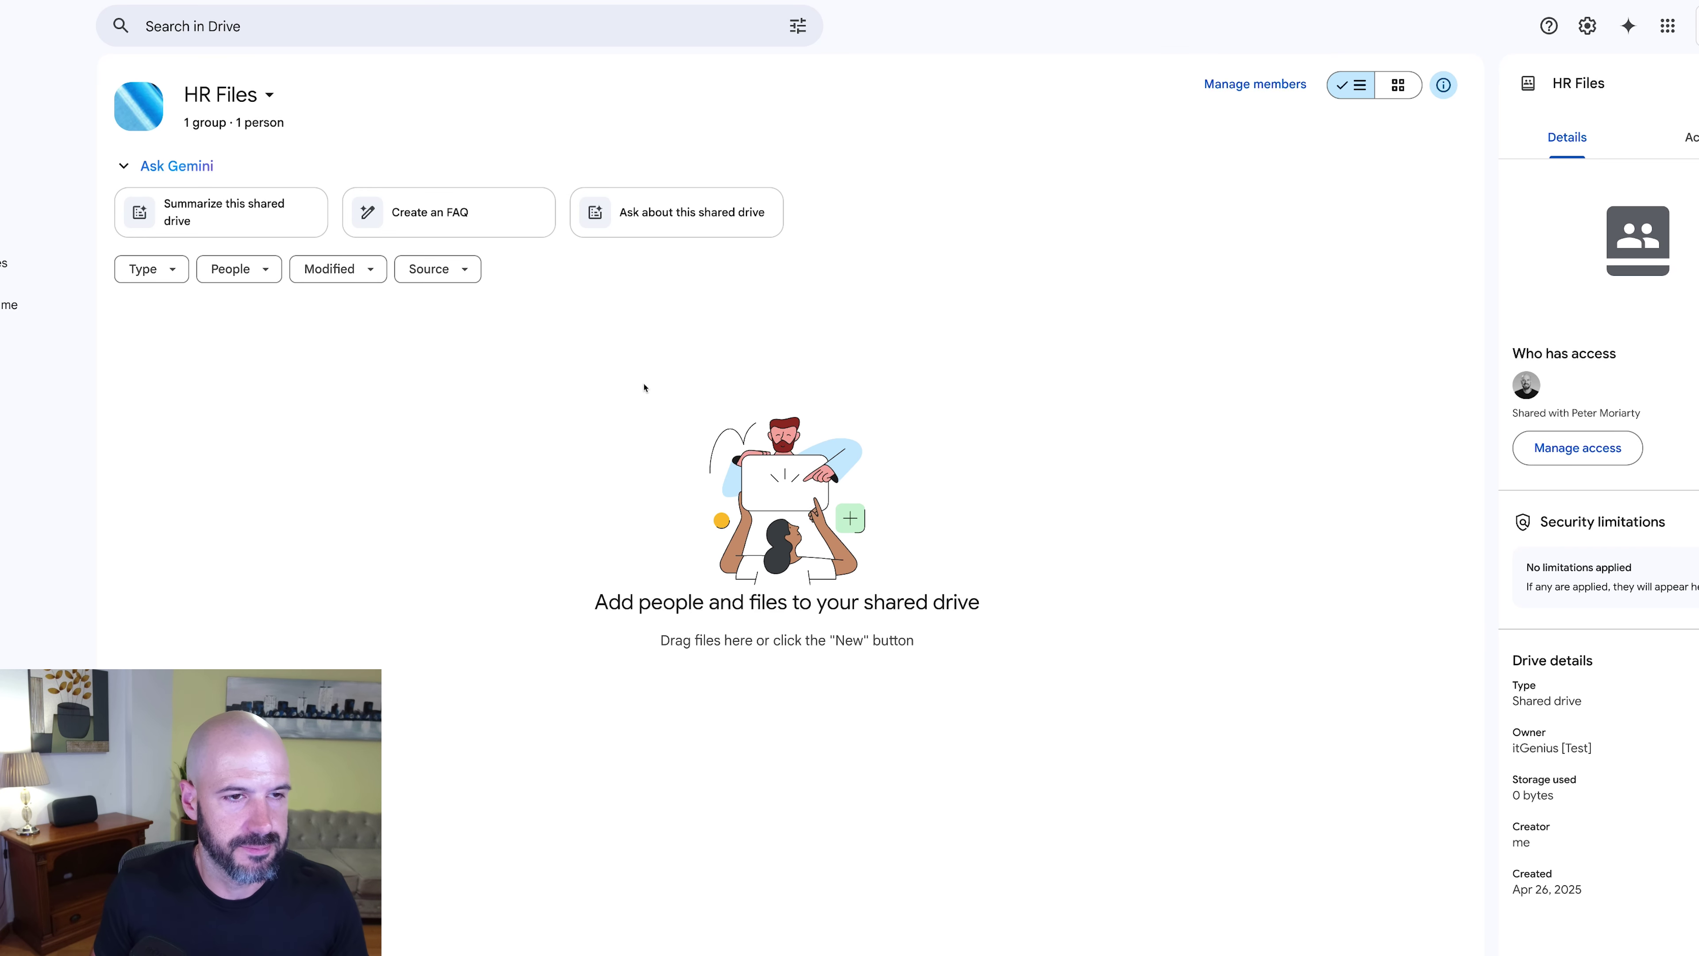
pyautogui.click(1263, 87)
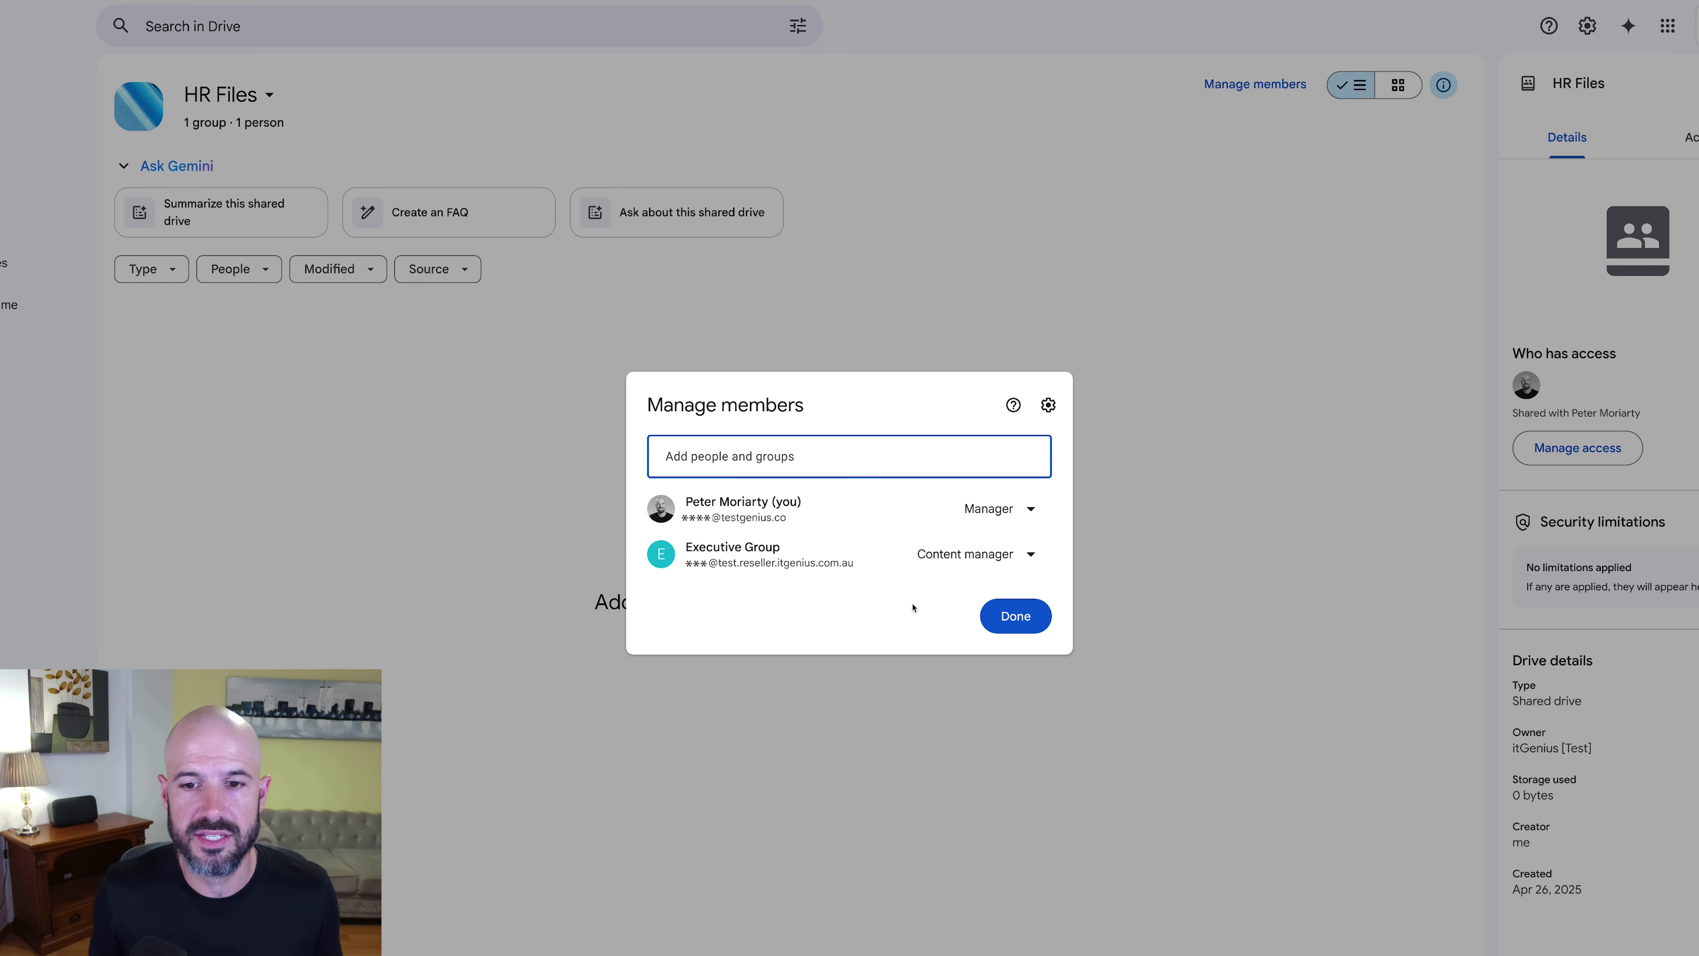
# Step: Create a new Google Docs document in the HR Files drive and dismiss the Gemini promo
pyautogui.click(1016, 616)
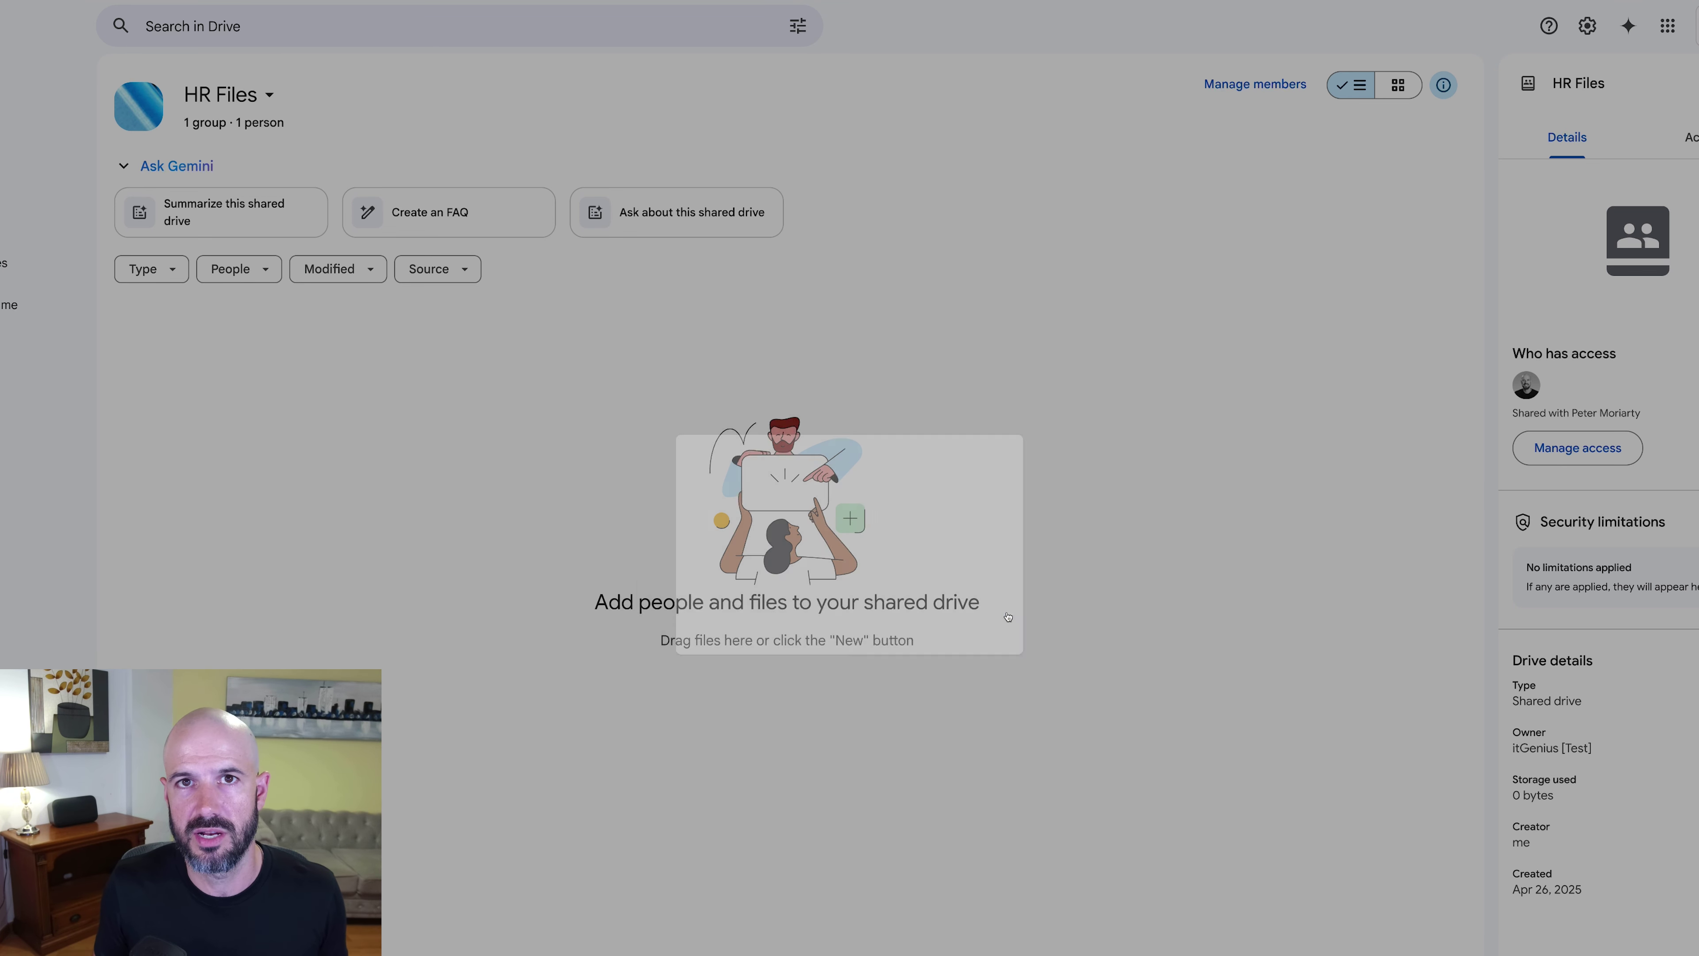
pyautogui.rightClick(342, 349)
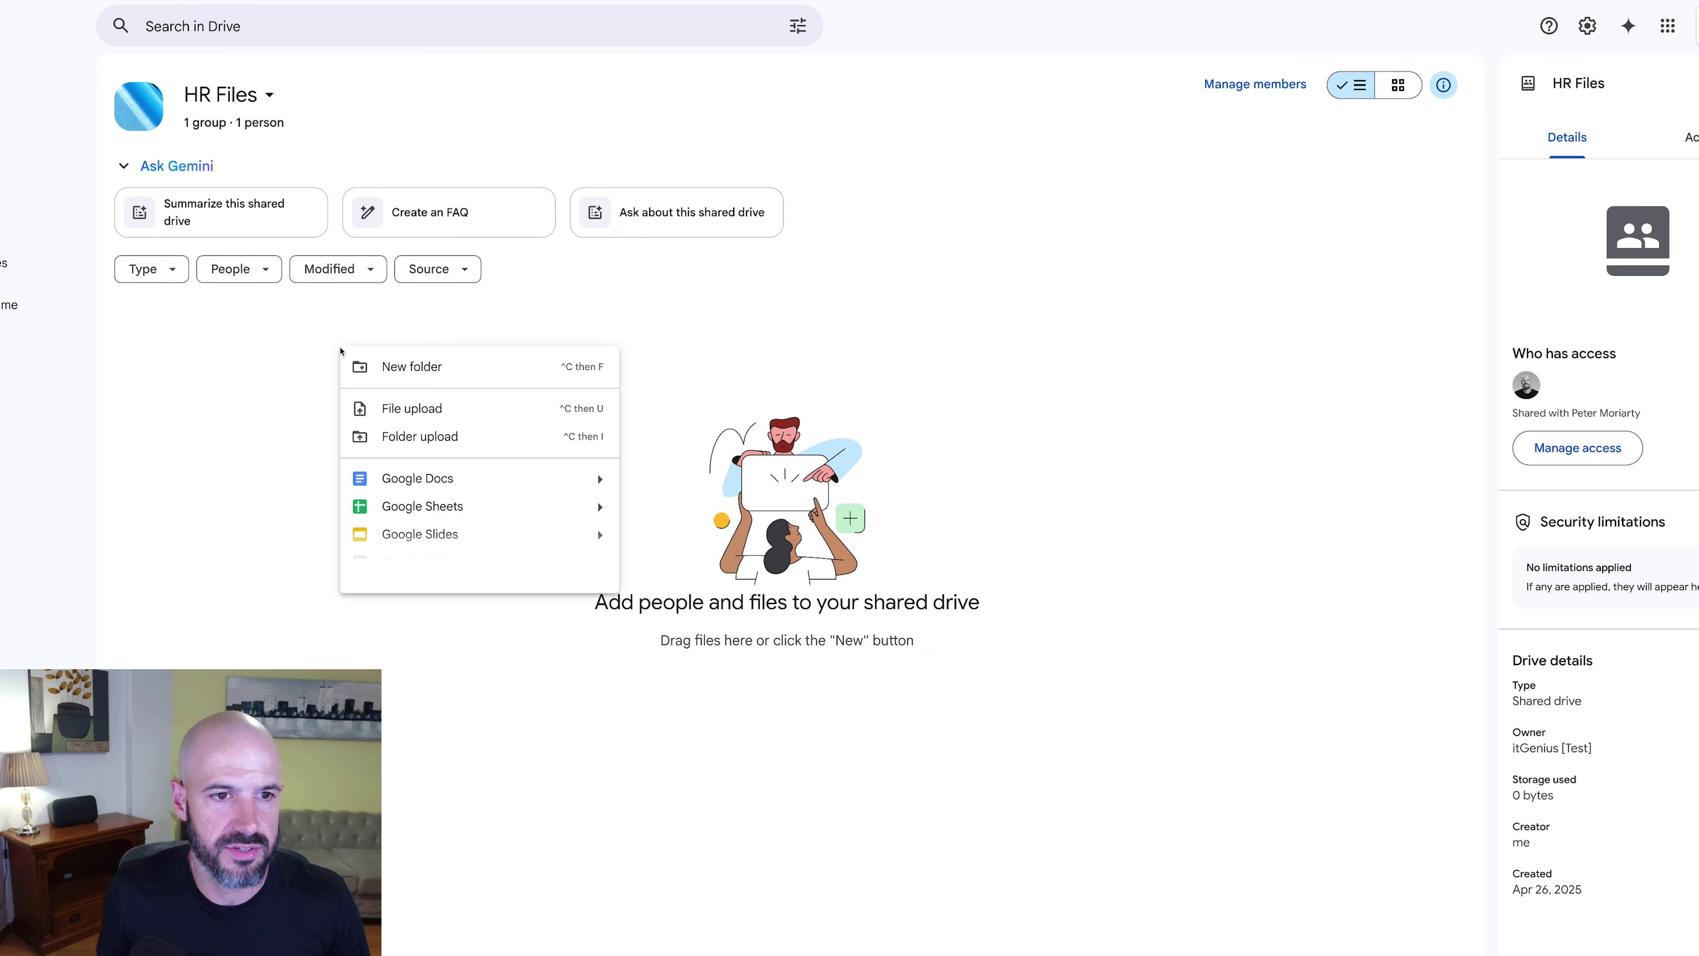
pyautogui.click(493, 485)
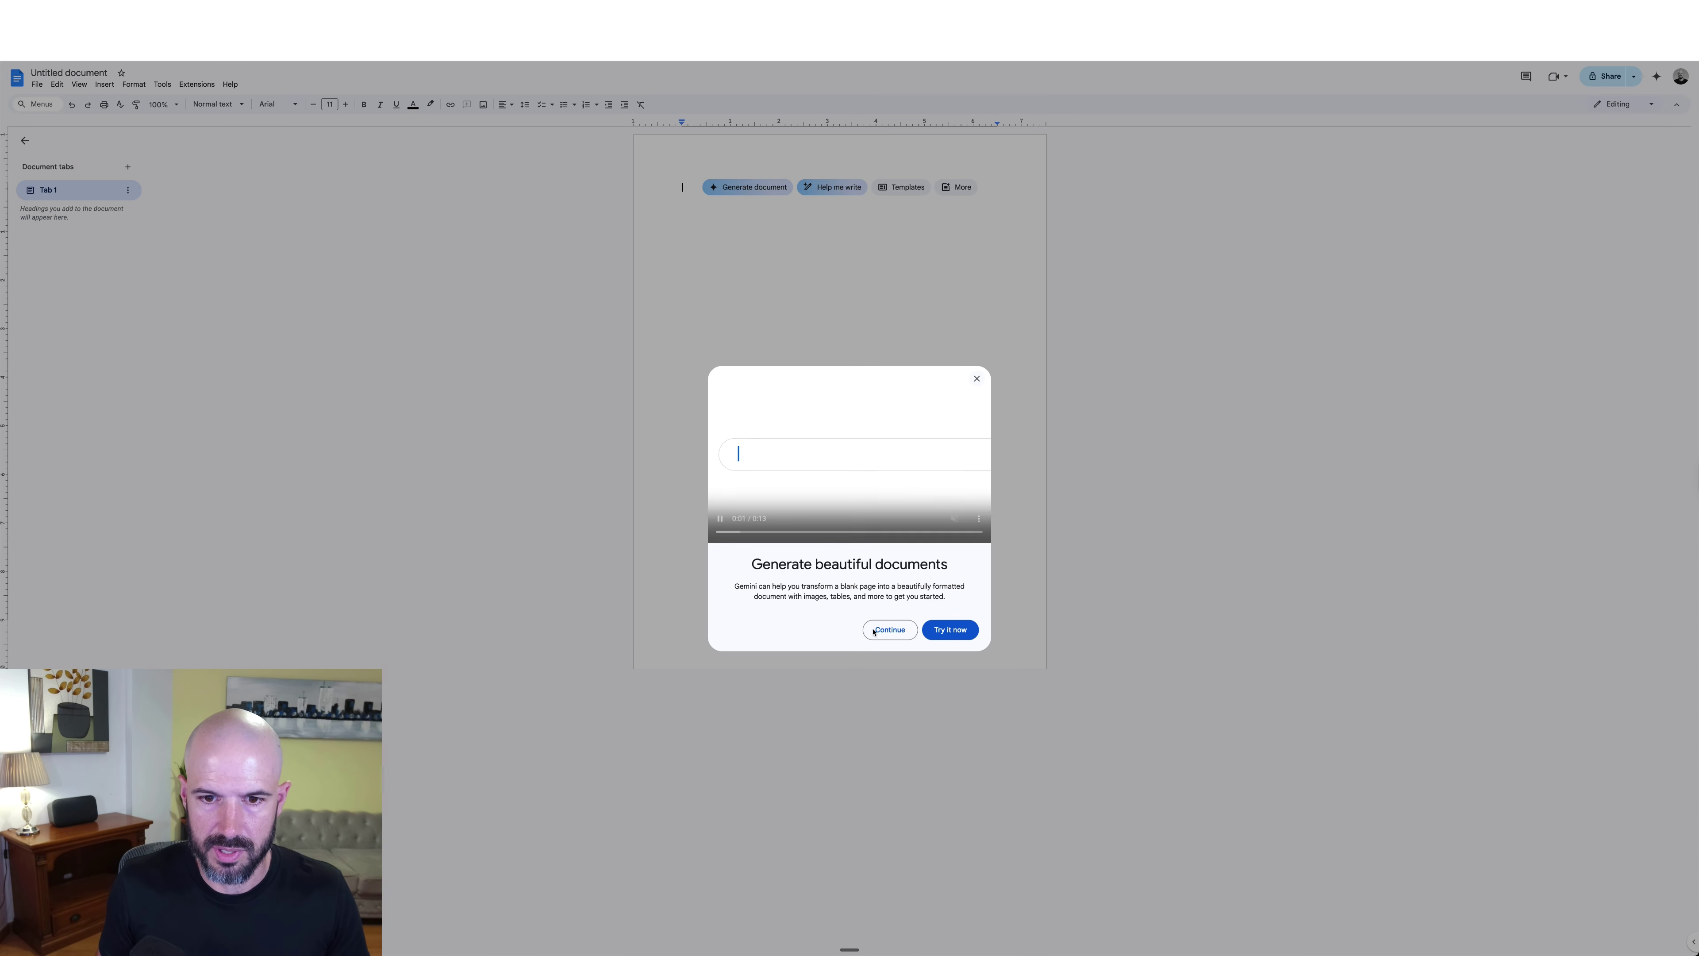
pyautogui.click(876, 630)
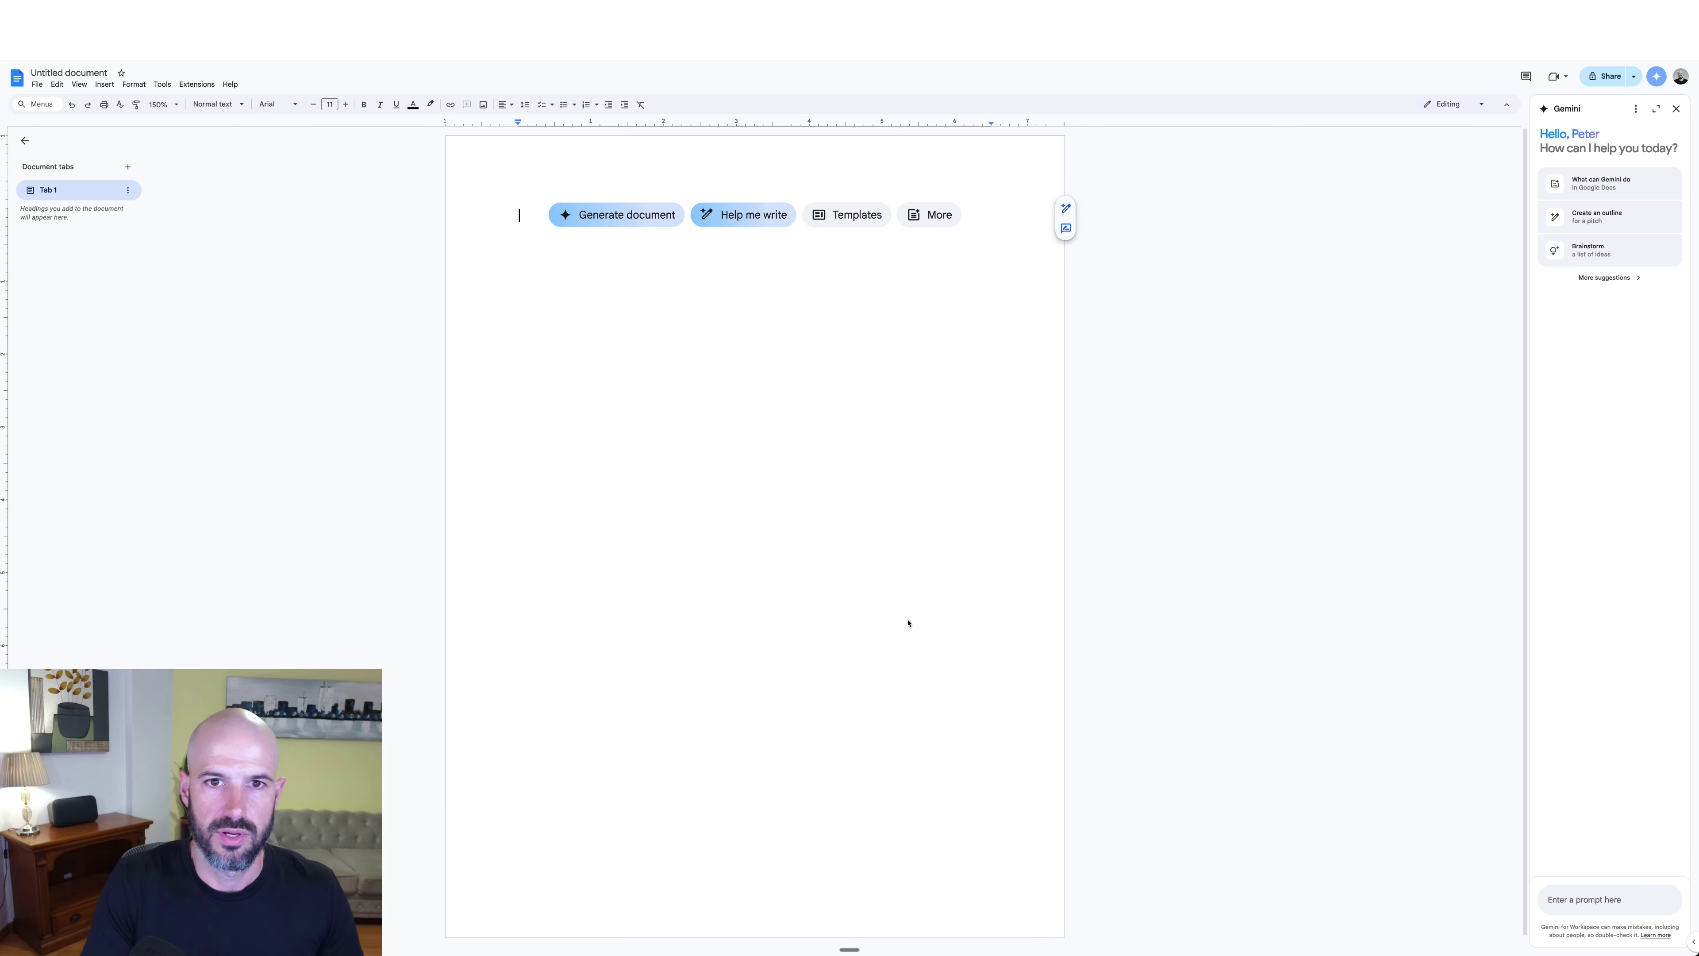
pyautogui.click(77, 84)
pyautogui.click(361, 85)
# Step: Title the document '1:1 Agenda & Log |' followed by the employee's name
pyautogui.click(134, 78)
pyautogui.write('1:1 ')
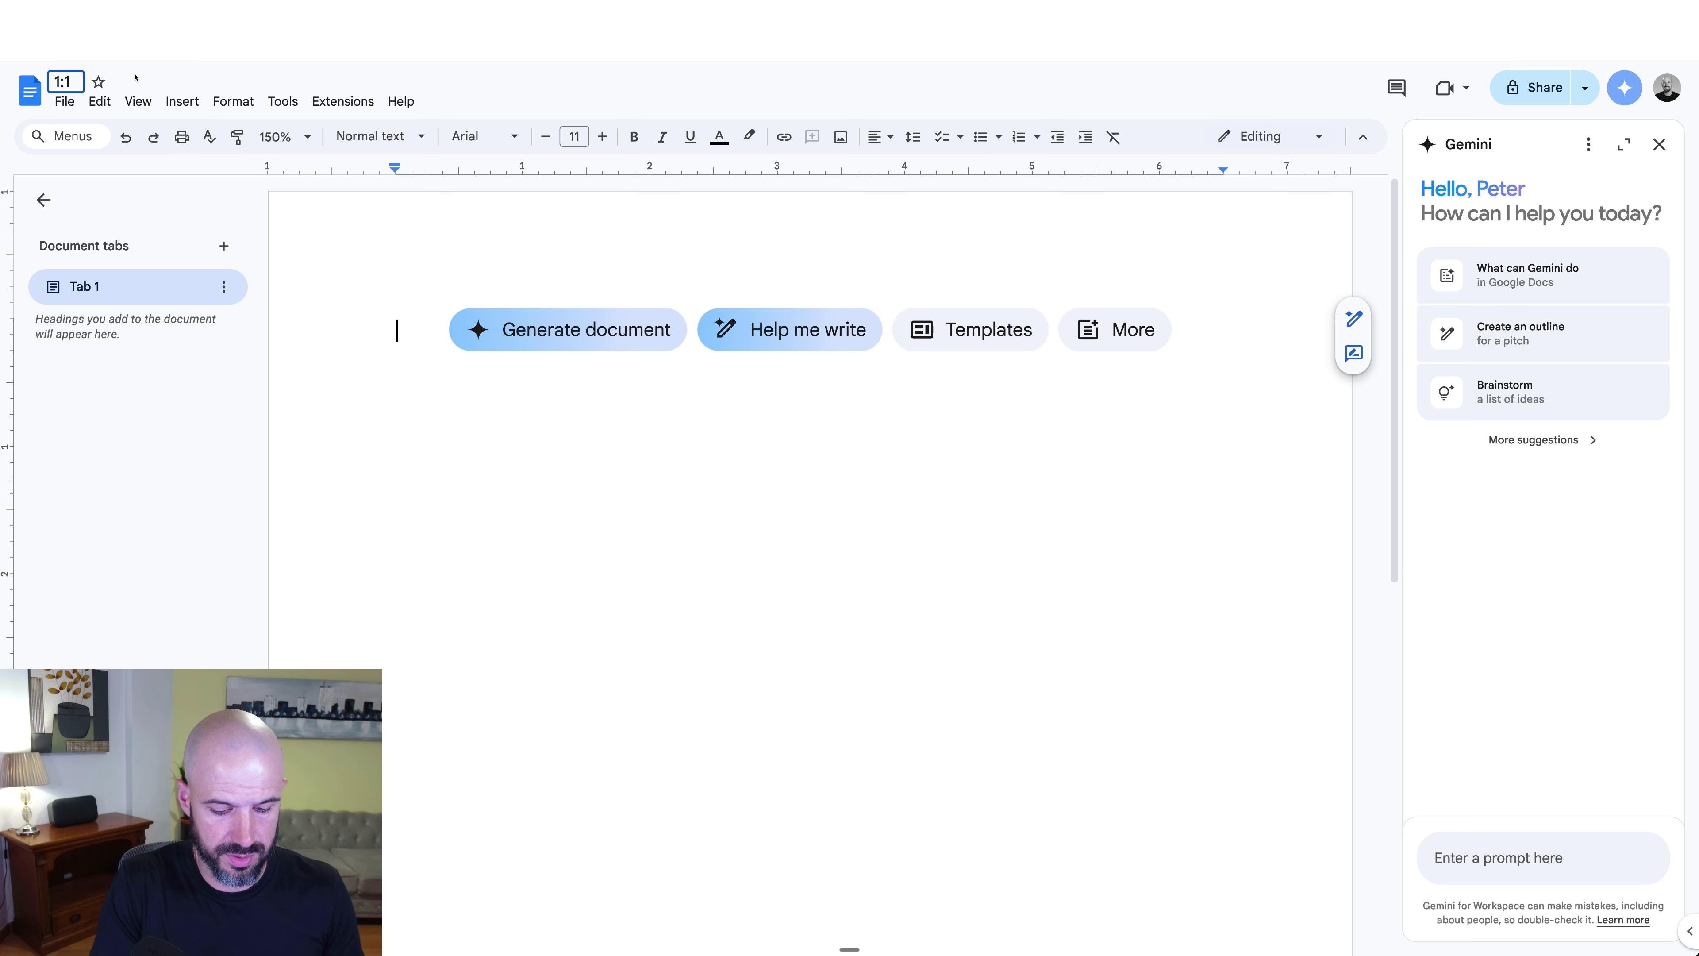
pyautogui.write('Mary')
pyautogui.press('Return')
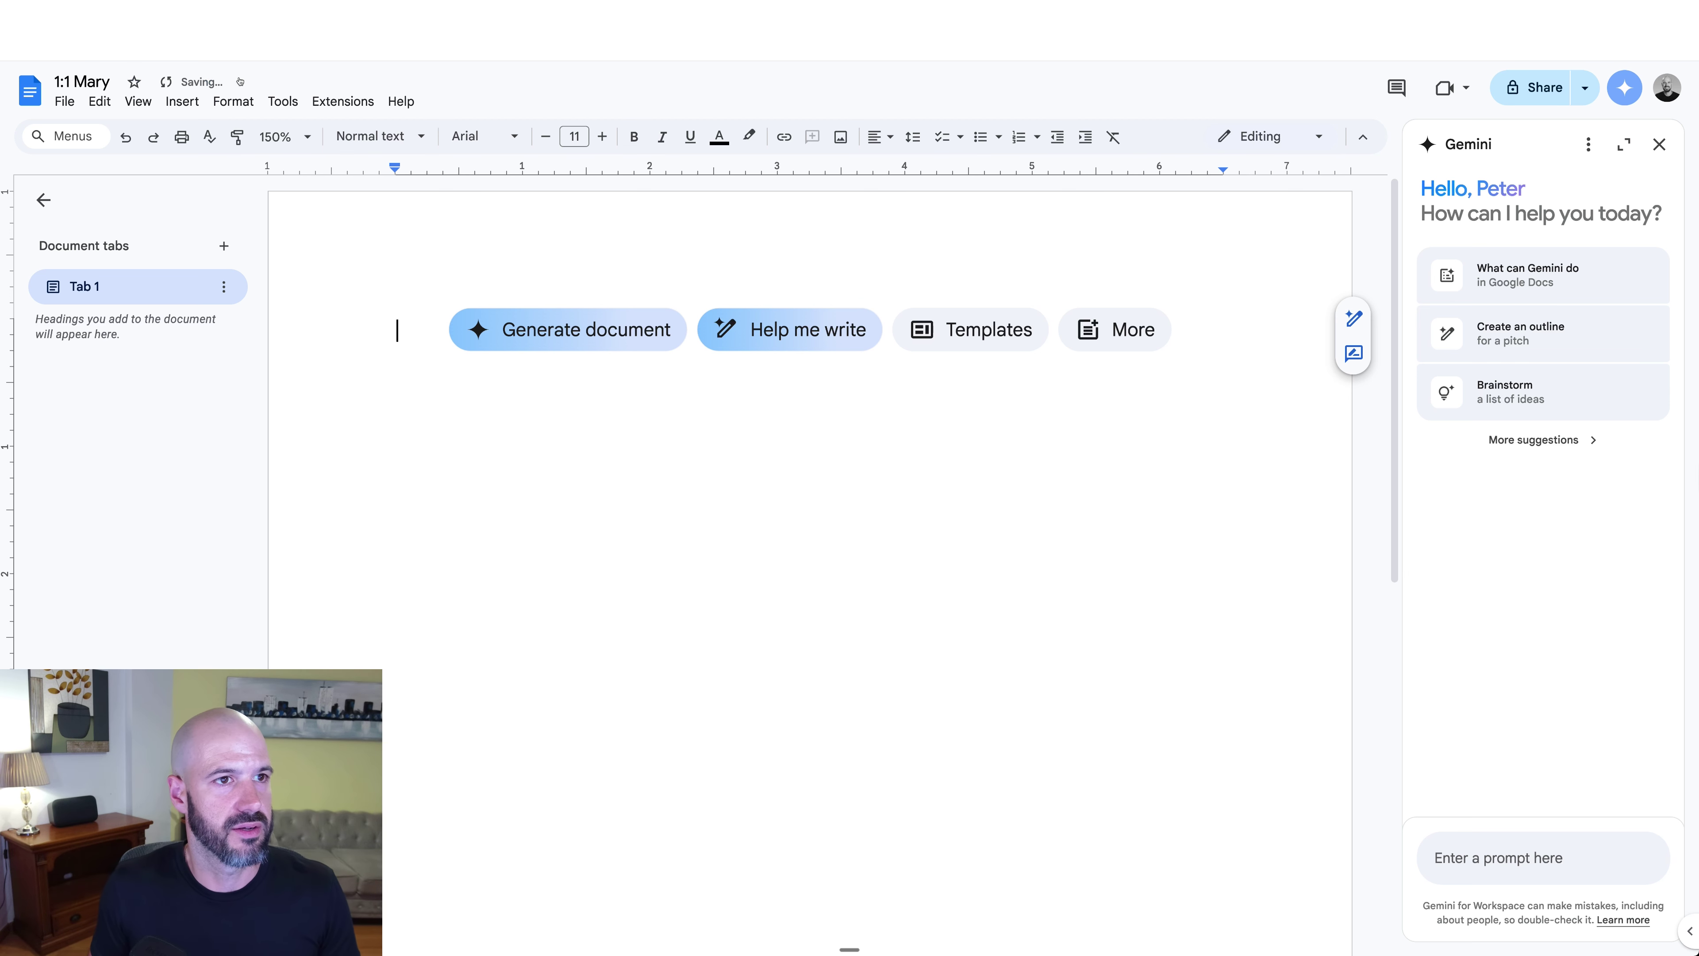
pyautogui.click(75, 82)
pyautogui.write('Agenda')
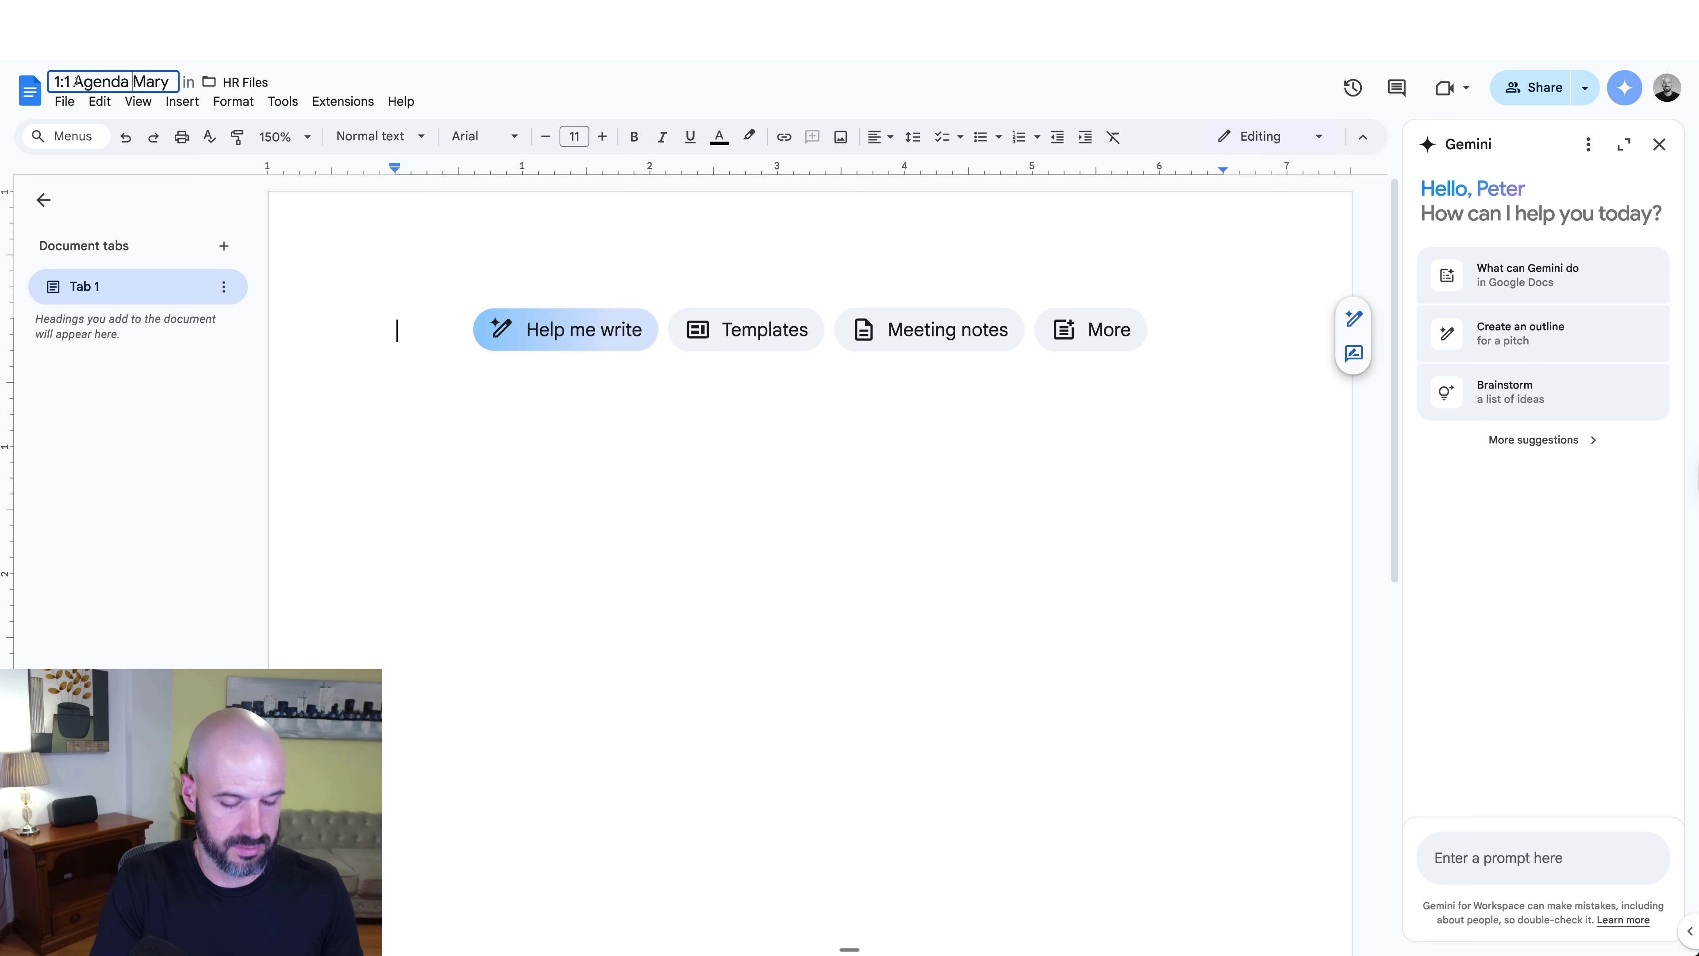
pyautogui.write(' & Log |')
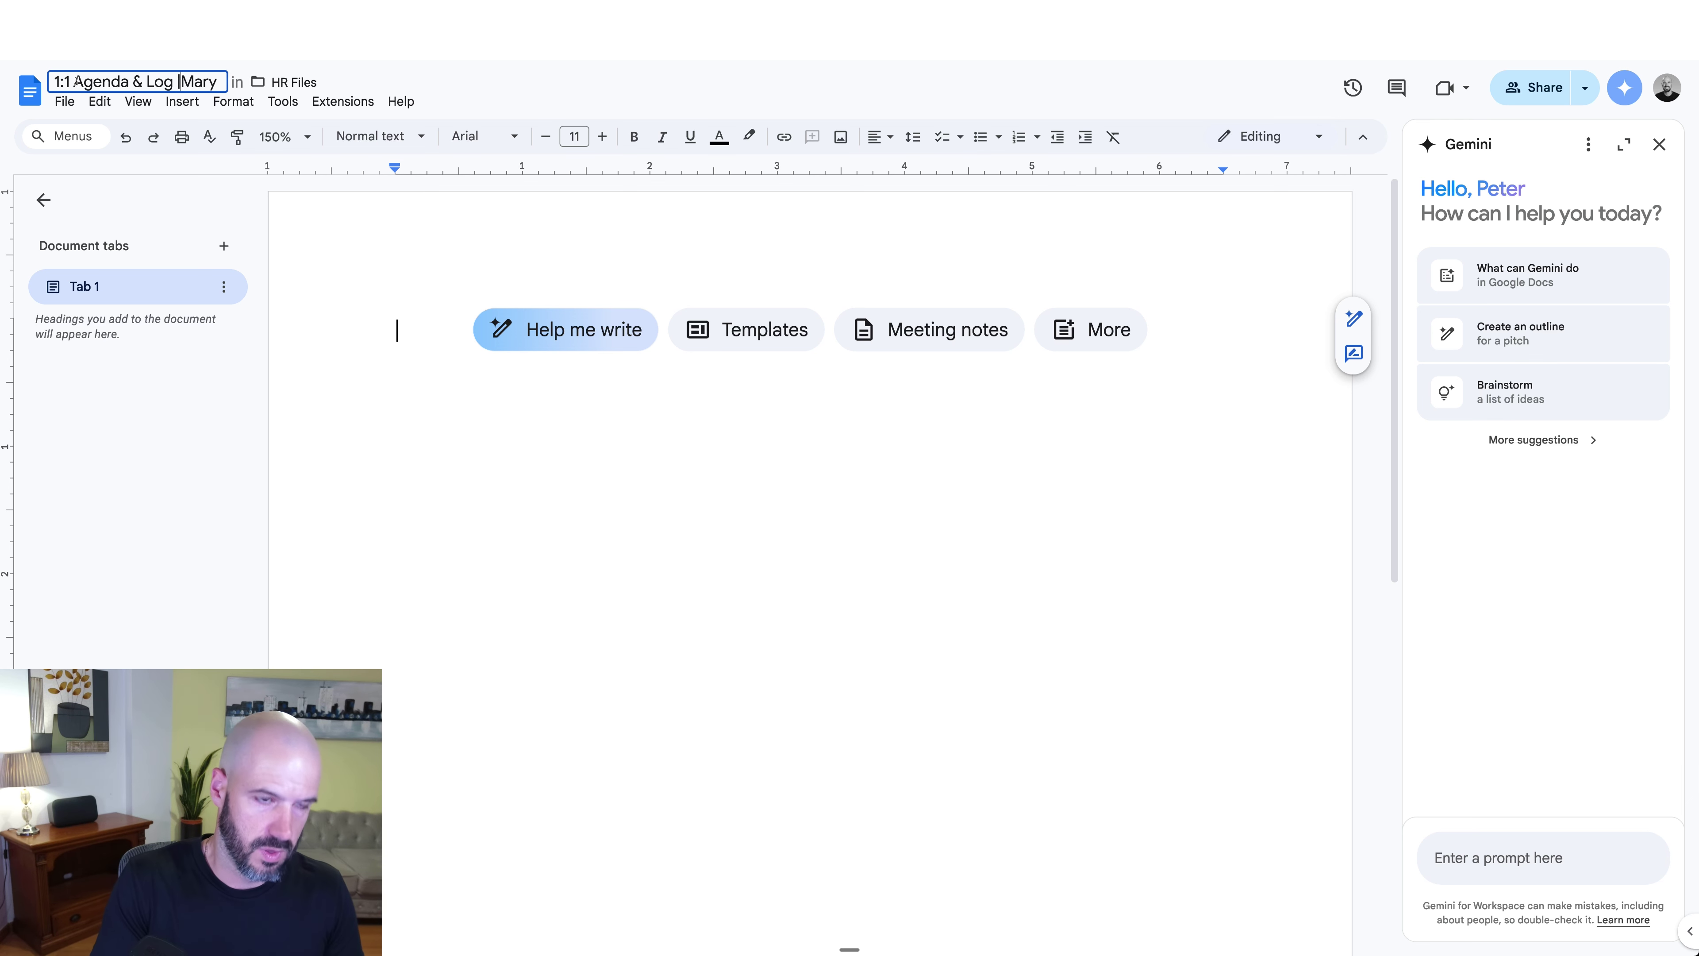
pyautogui.click(639, 98)
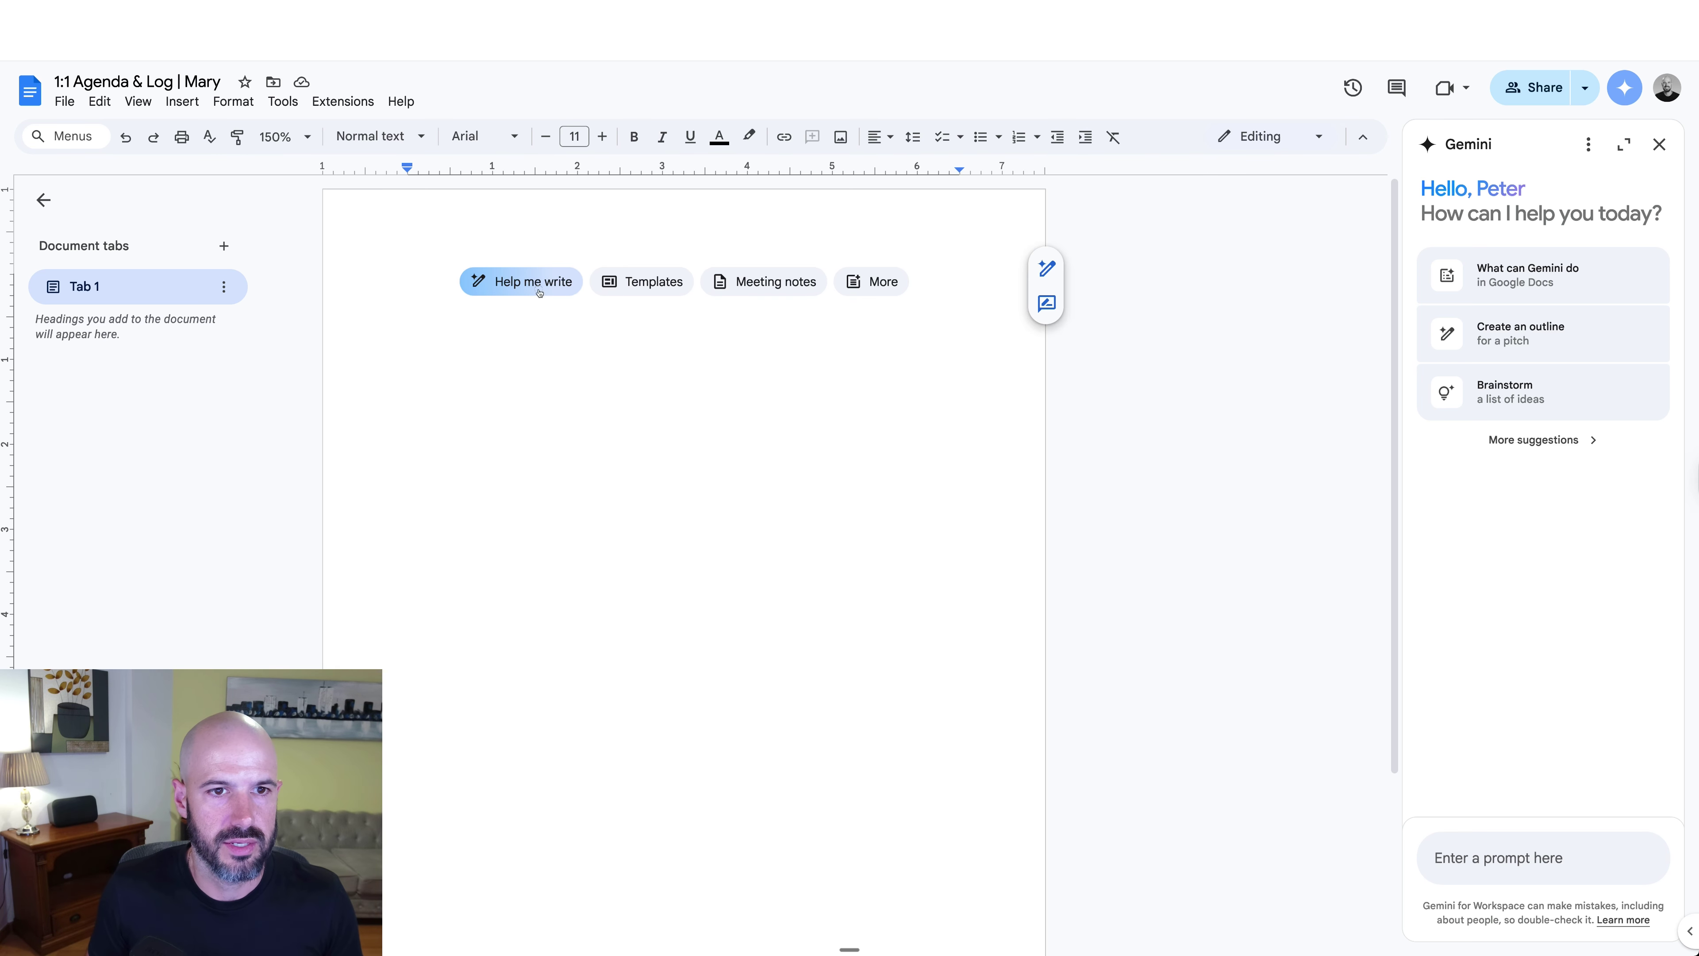
# Step: Ask Gemini in the side panel to draft a one-on-one meeting template
pyautogui.click(539, 292)
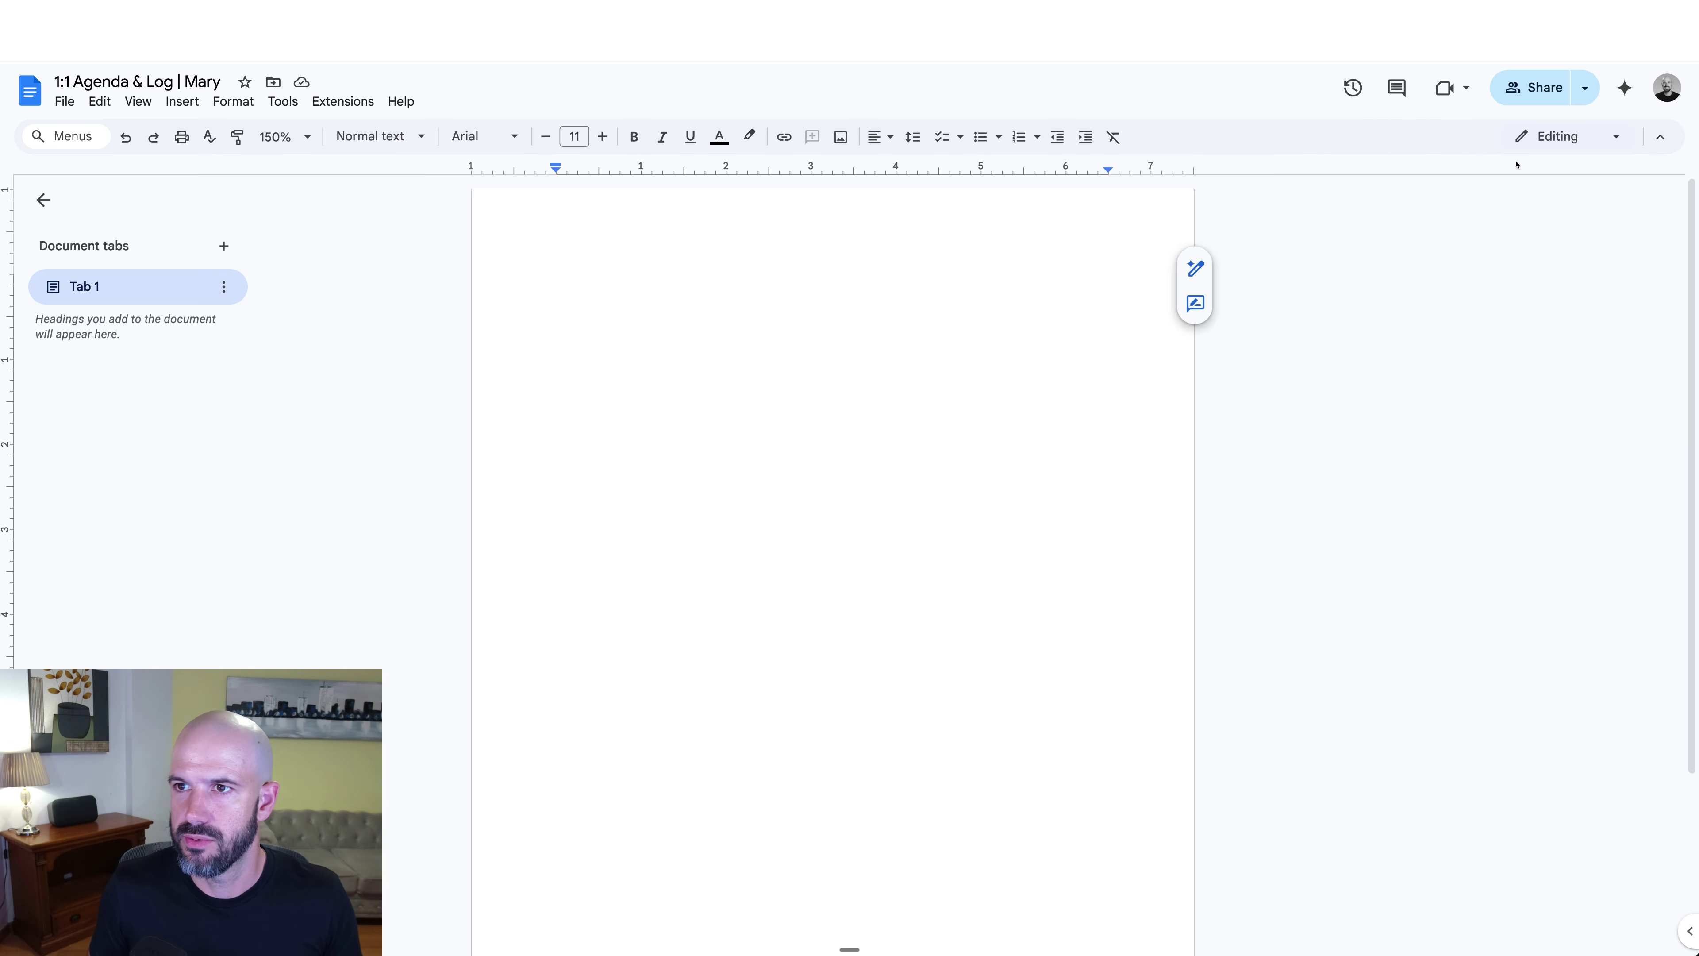
pyautogui.click(1624, 88)
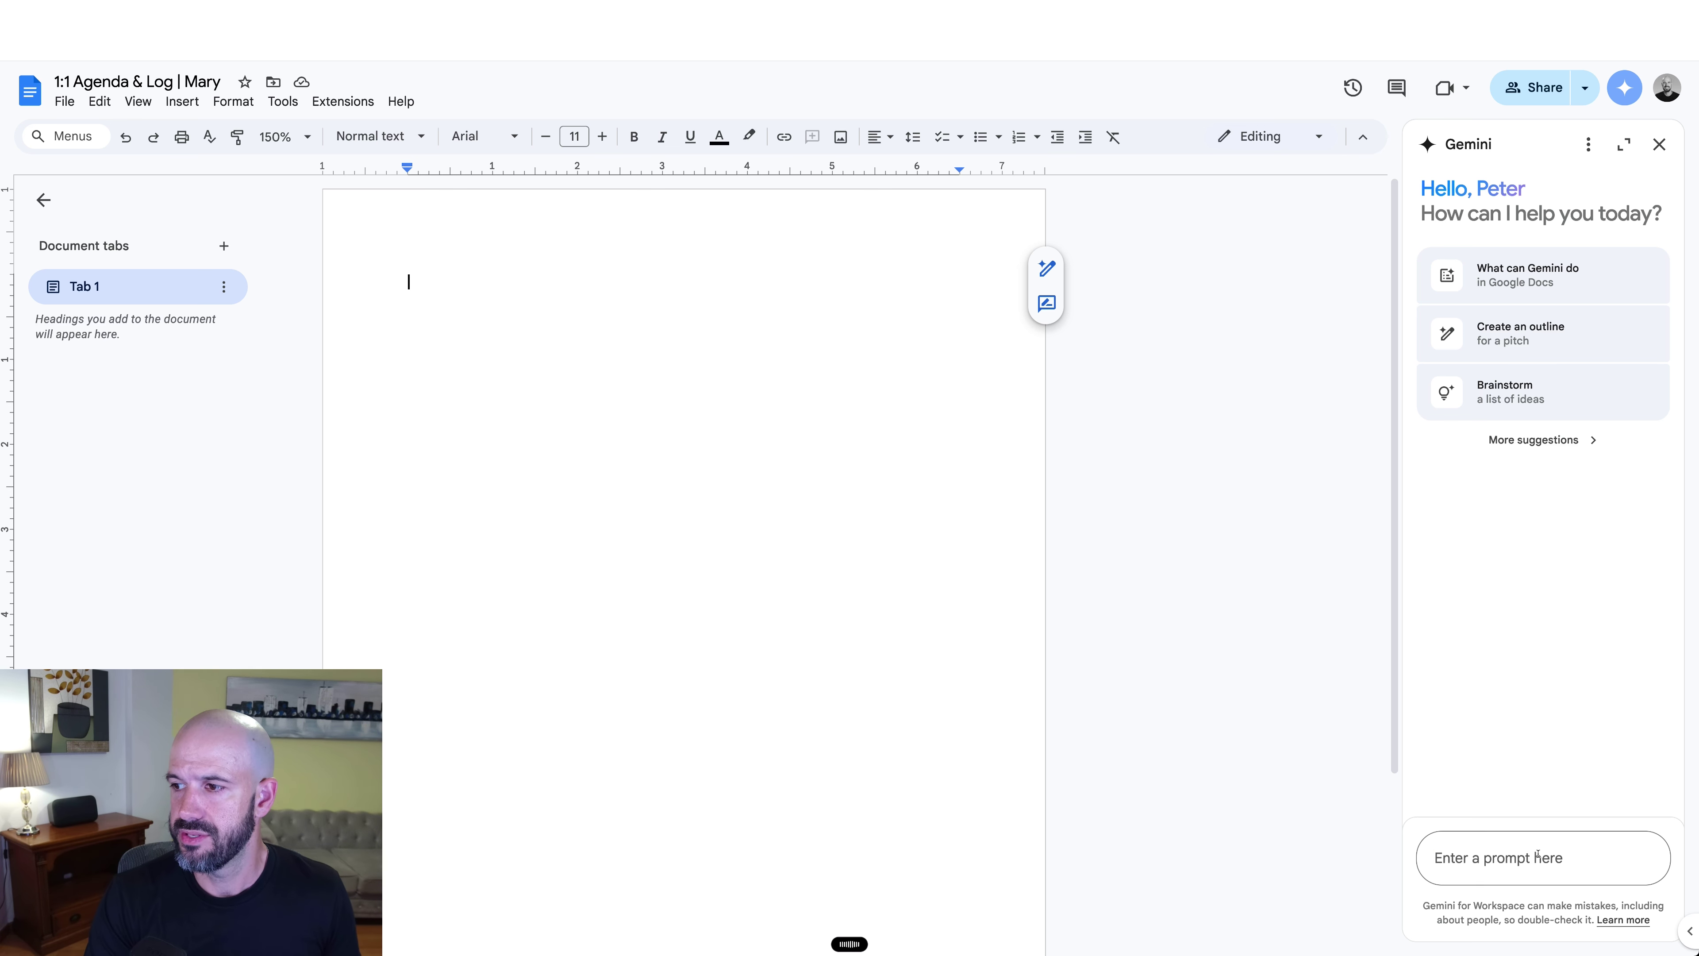
pyautogui.click(1537, 855)
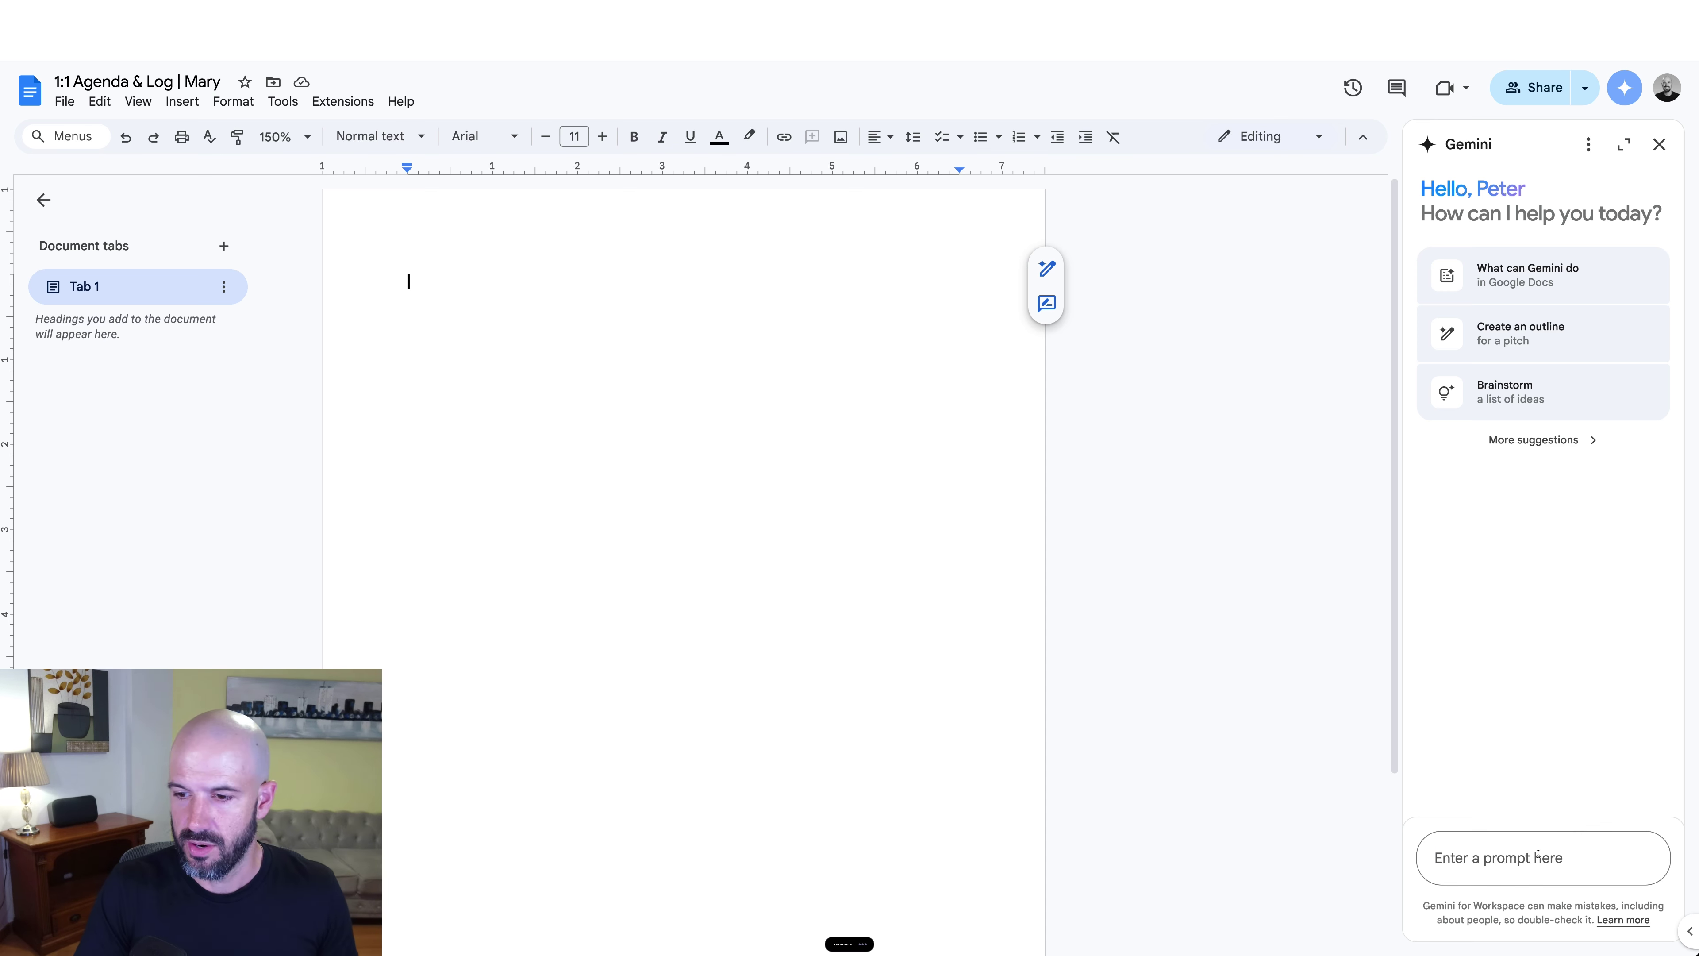
pyautogui.press('Return')
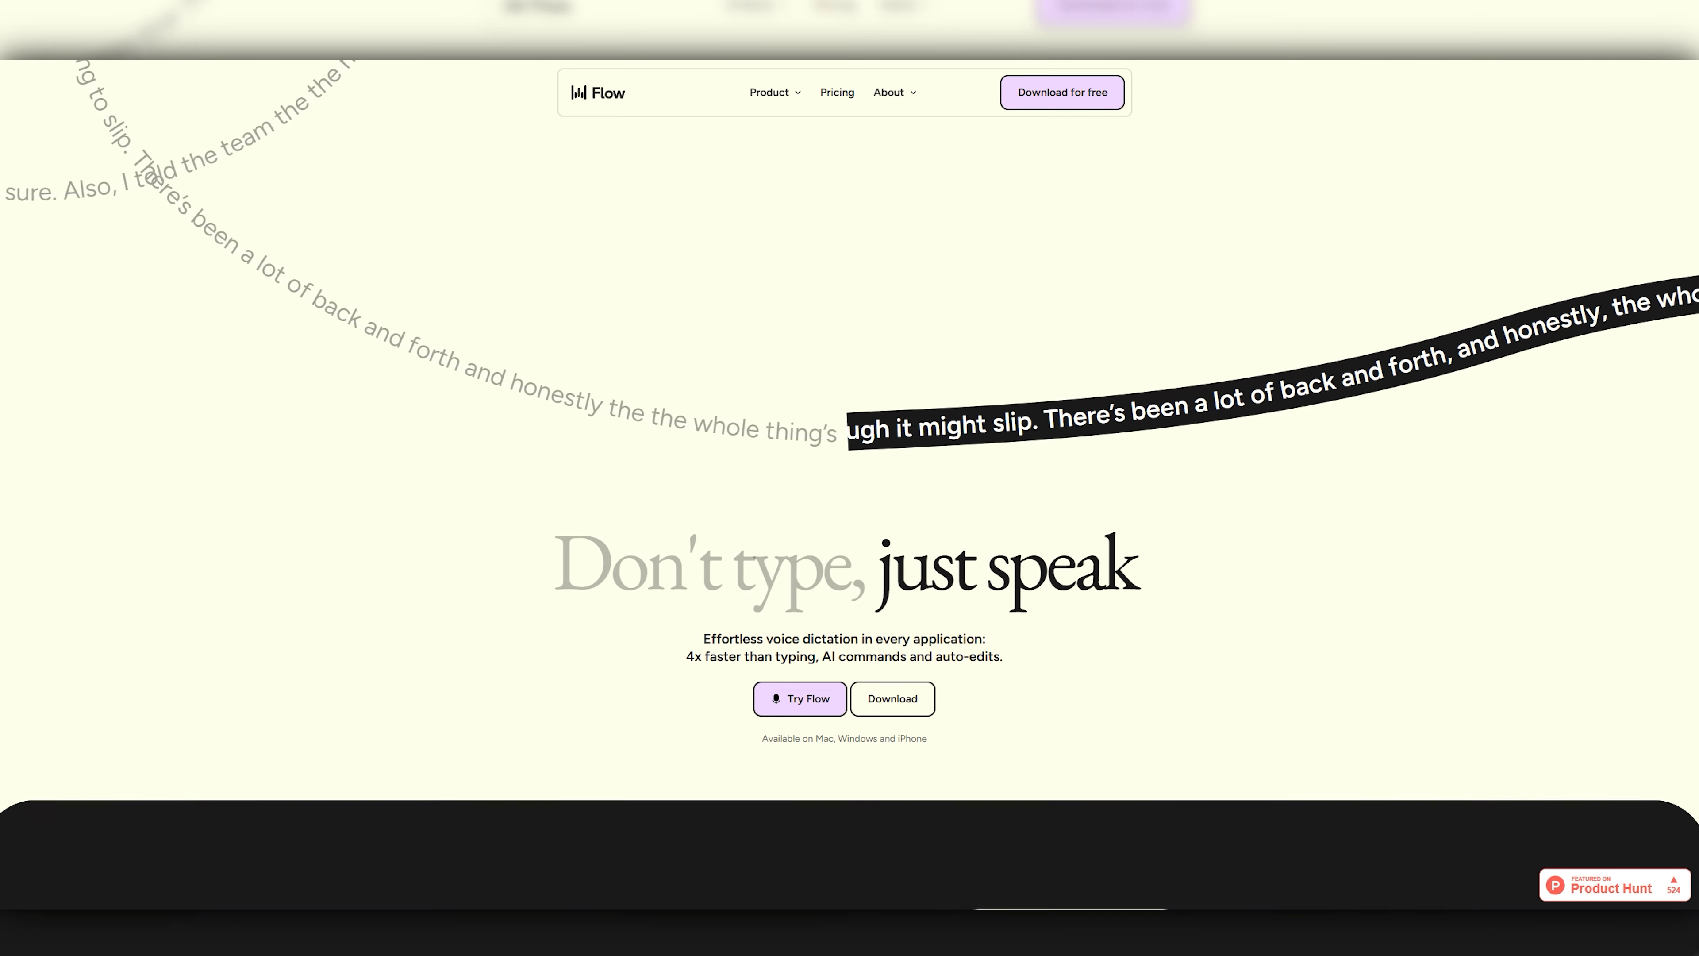
pyautogui.scroll(-2, 849, 485)
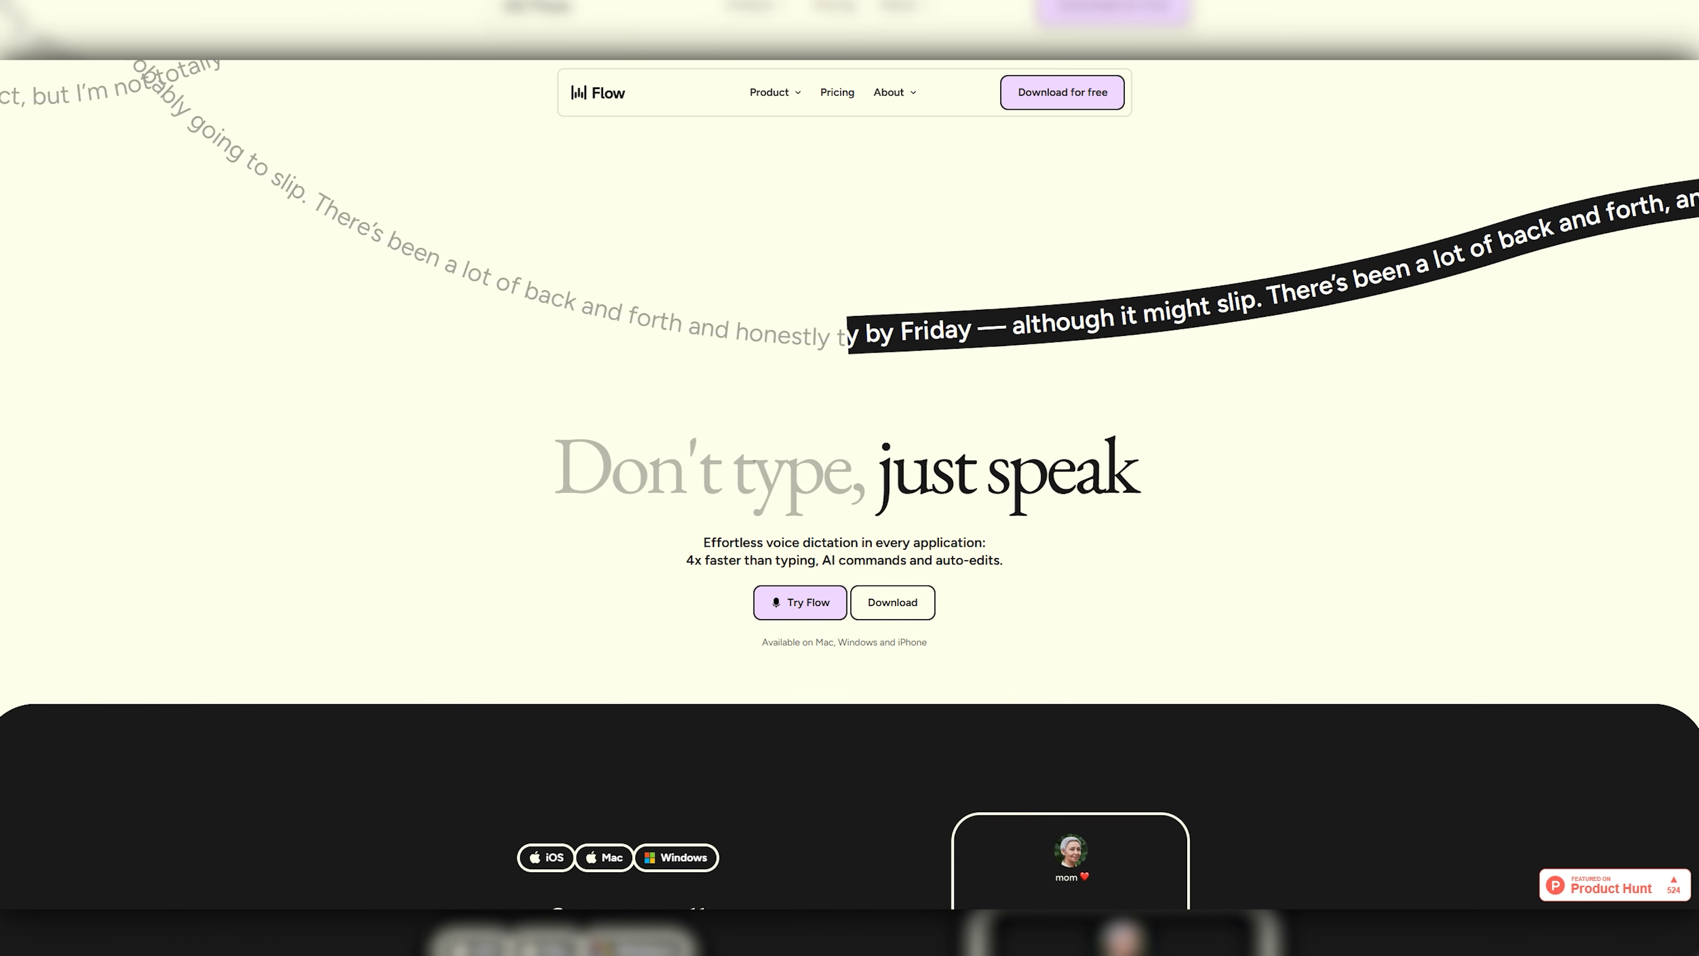
pyautogui.scroll(-2, 850, 478)
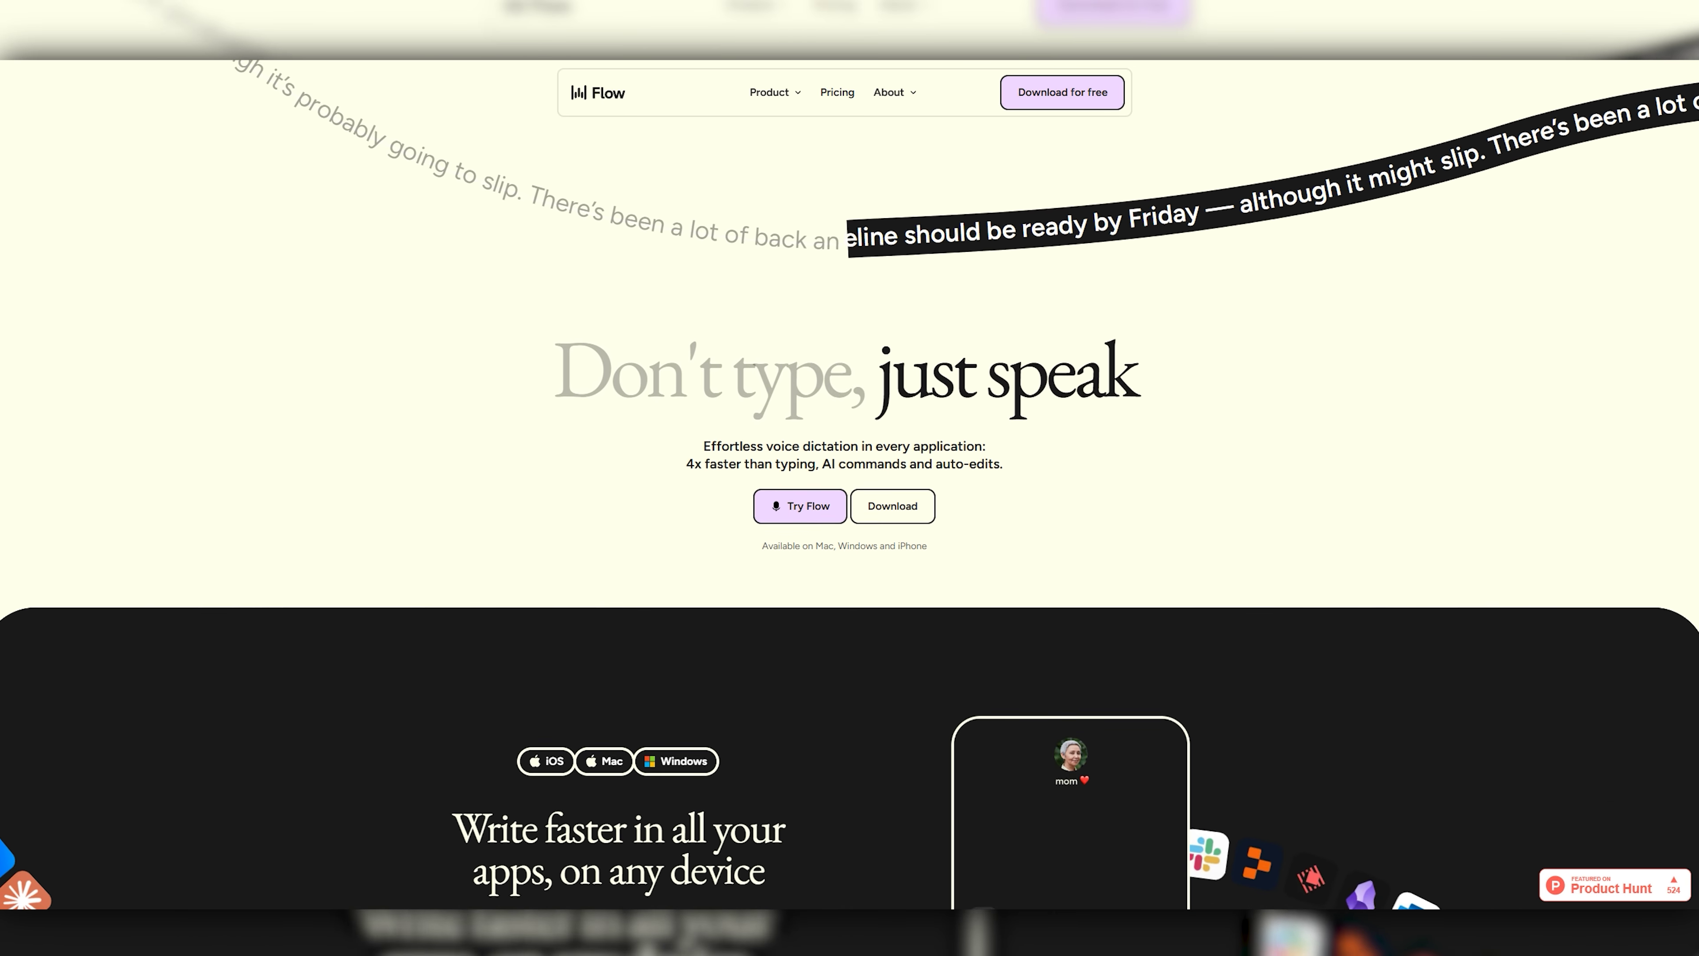
pyautogui.scroll(-2, 850, 478)
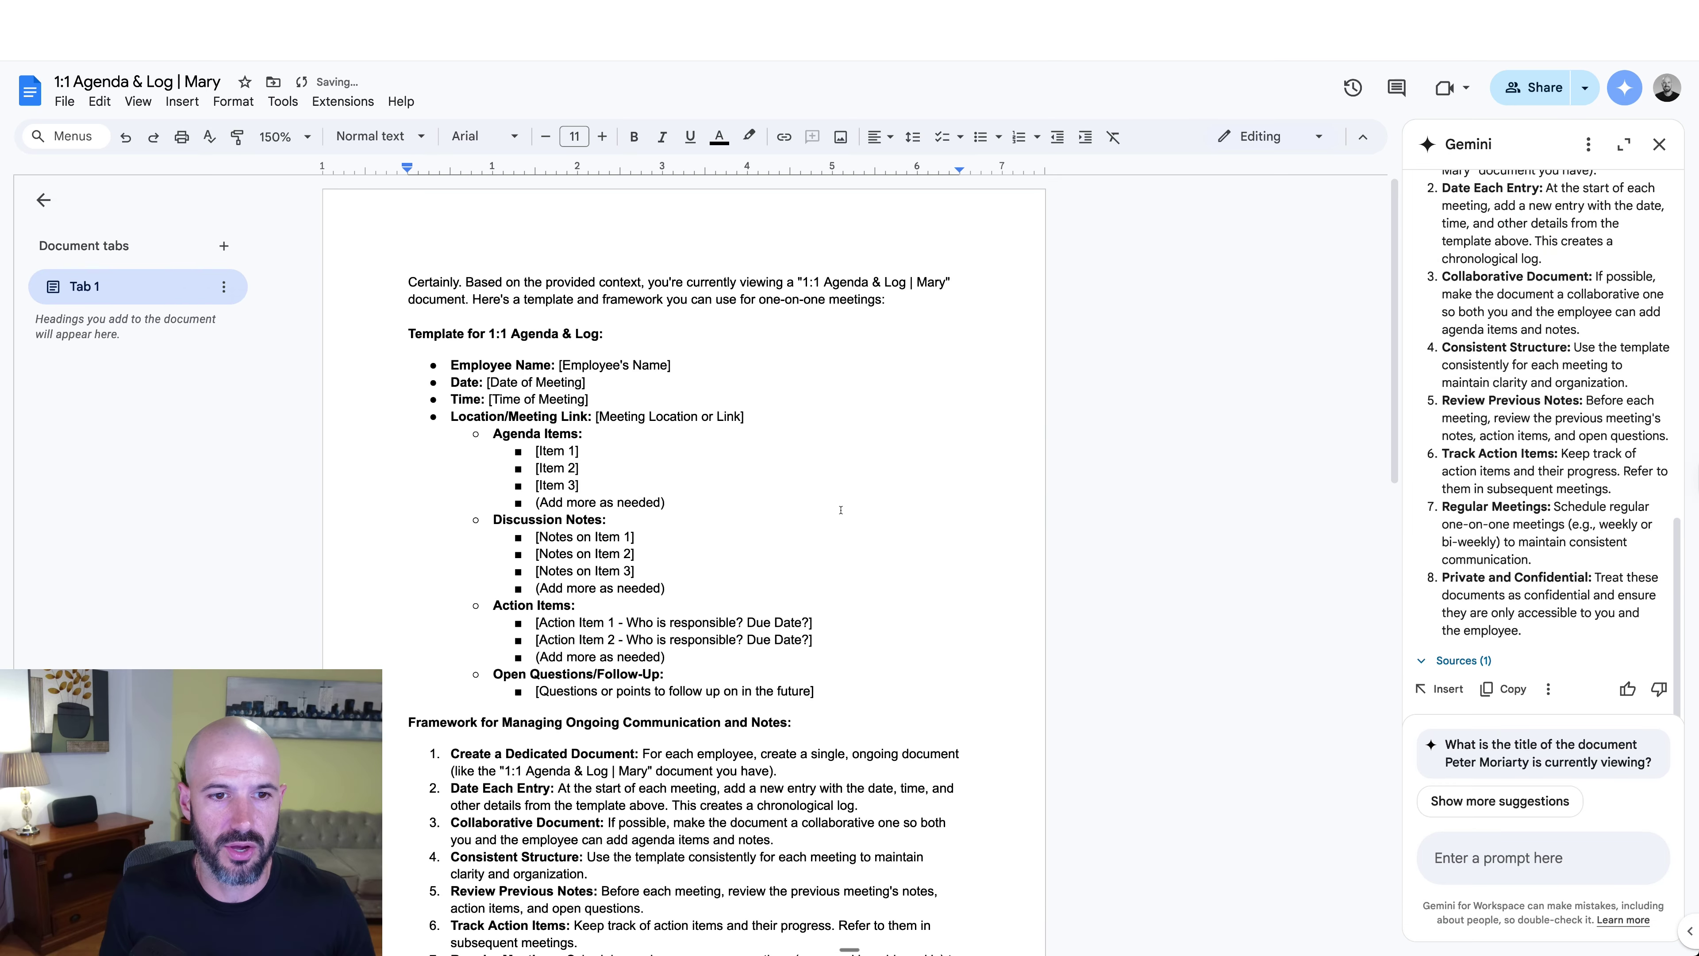
# Step: Delete Gemini's intro paragraph and 'Template for ' so the heading reads '1:1 Agenda & Log:', then open Share
pyautogui.scroll(-1, 692, 328)
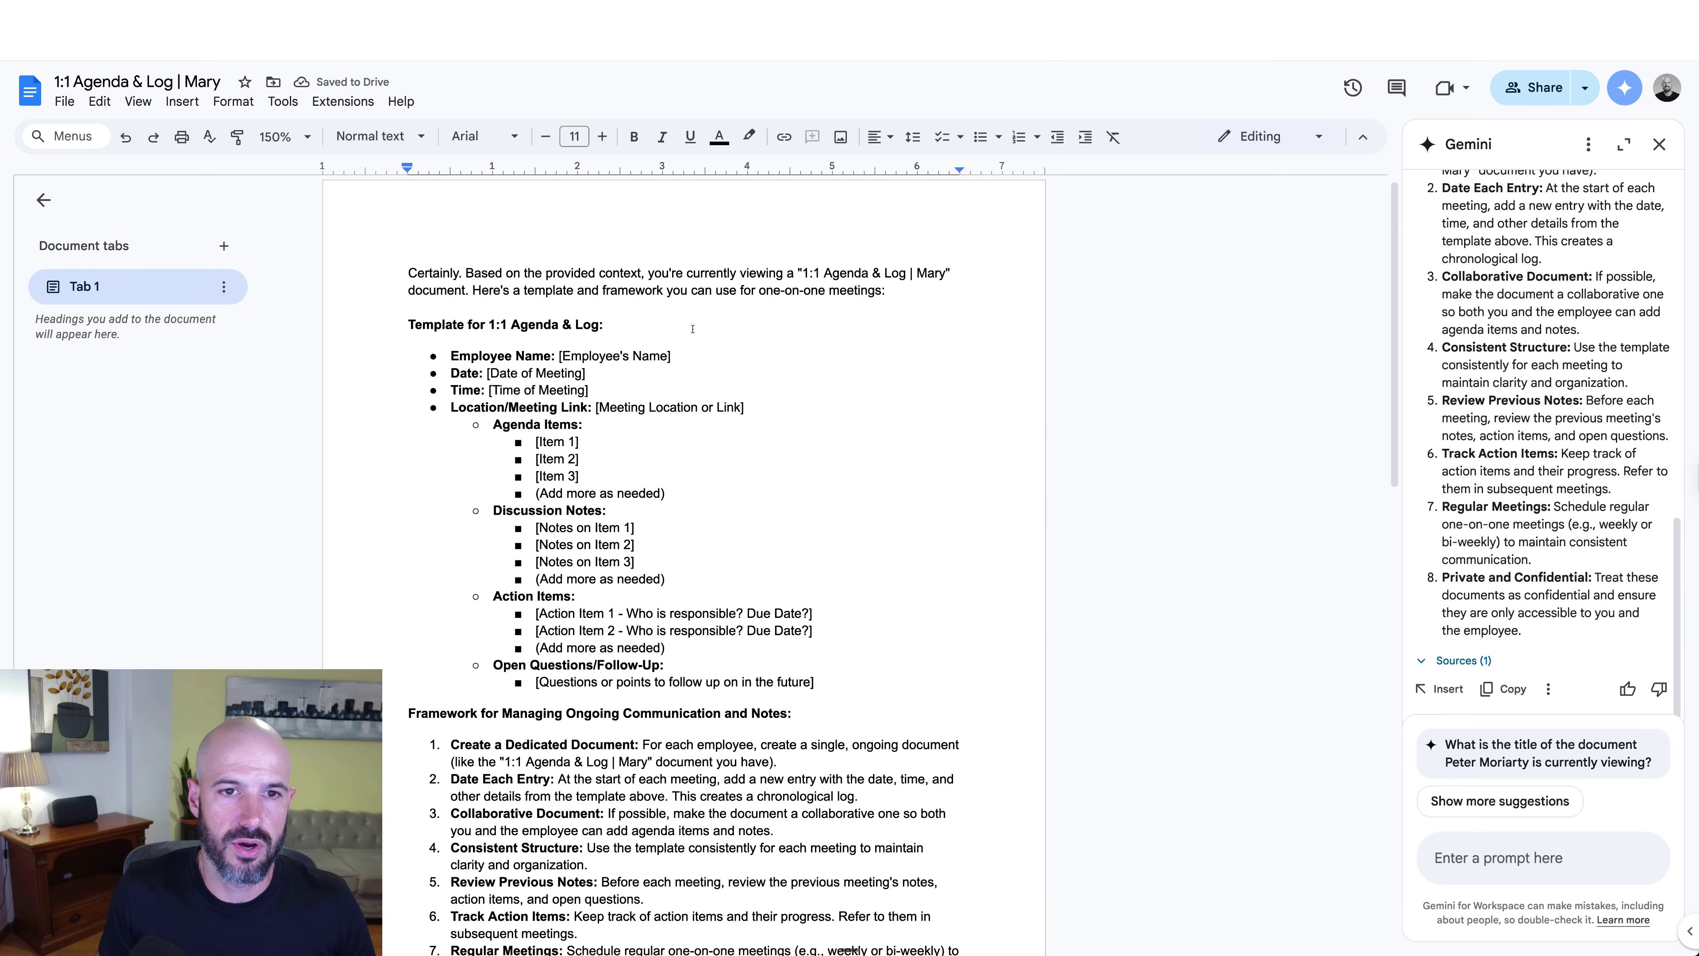
pyautogui.moveTo(908, 293); pyautogui.dragTo(364, 266)
pyautogui.press('Delete')
pyautogui.press('Delete')
pyautogui.press('Delete')
pyautogui.press('Delete')
pyautogui.press('Delete')
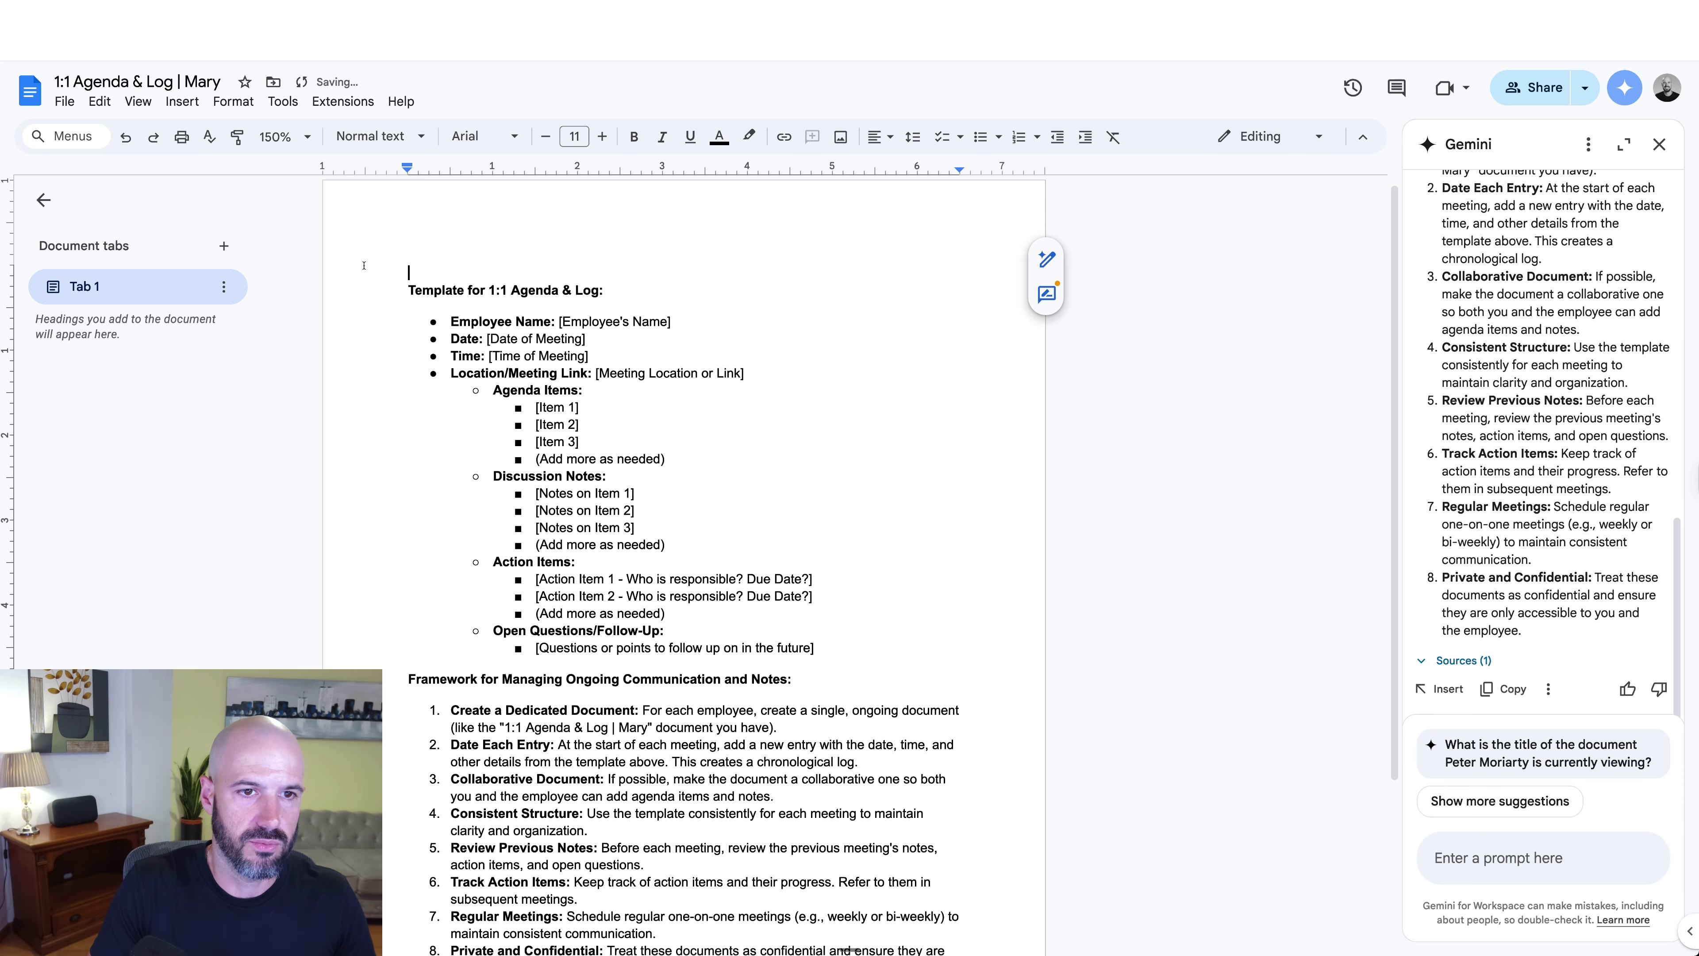
pyautogui.press('Delete')
pyautogui.press('Delete')
pyautogui.press('Delete')
pyautogui.press('Delete')
pyautogui.press('Delete')
pyautogui.press('Delete')
pyautogui.press('Delete')
pyautogui.press('Delete')
pyautogui.press('Delete')
pyautogui.press('Delete')
pyautogui.press('Delete')
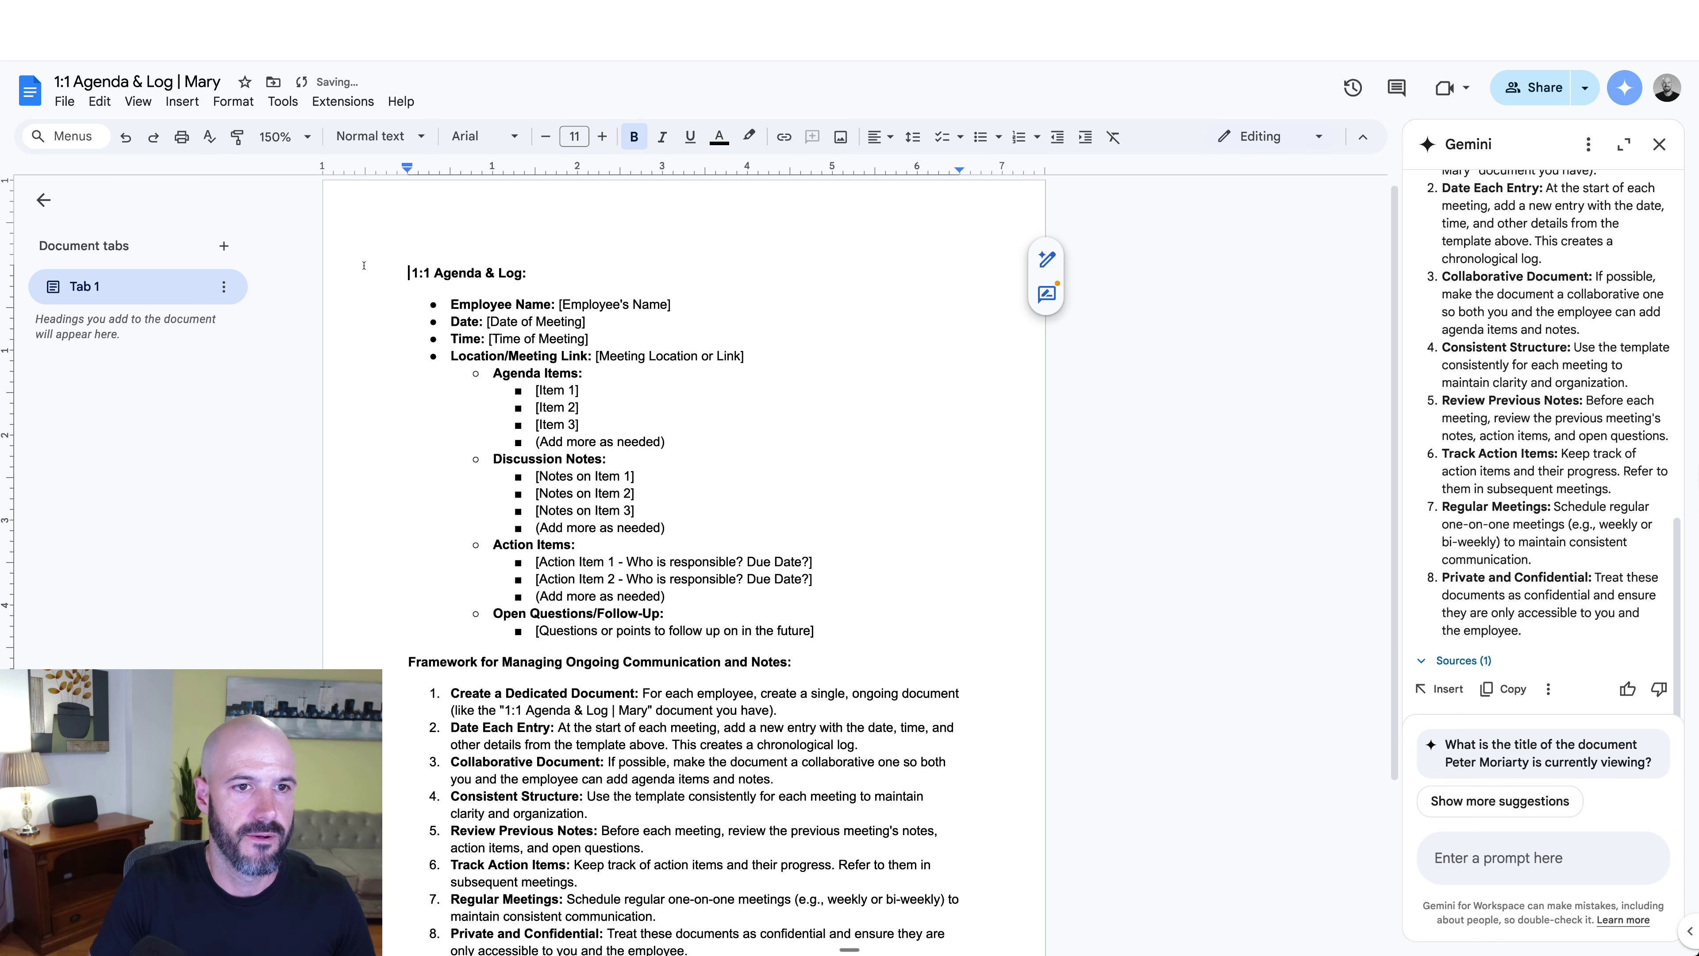
pyautogui.scroll(-3, 572, 468)
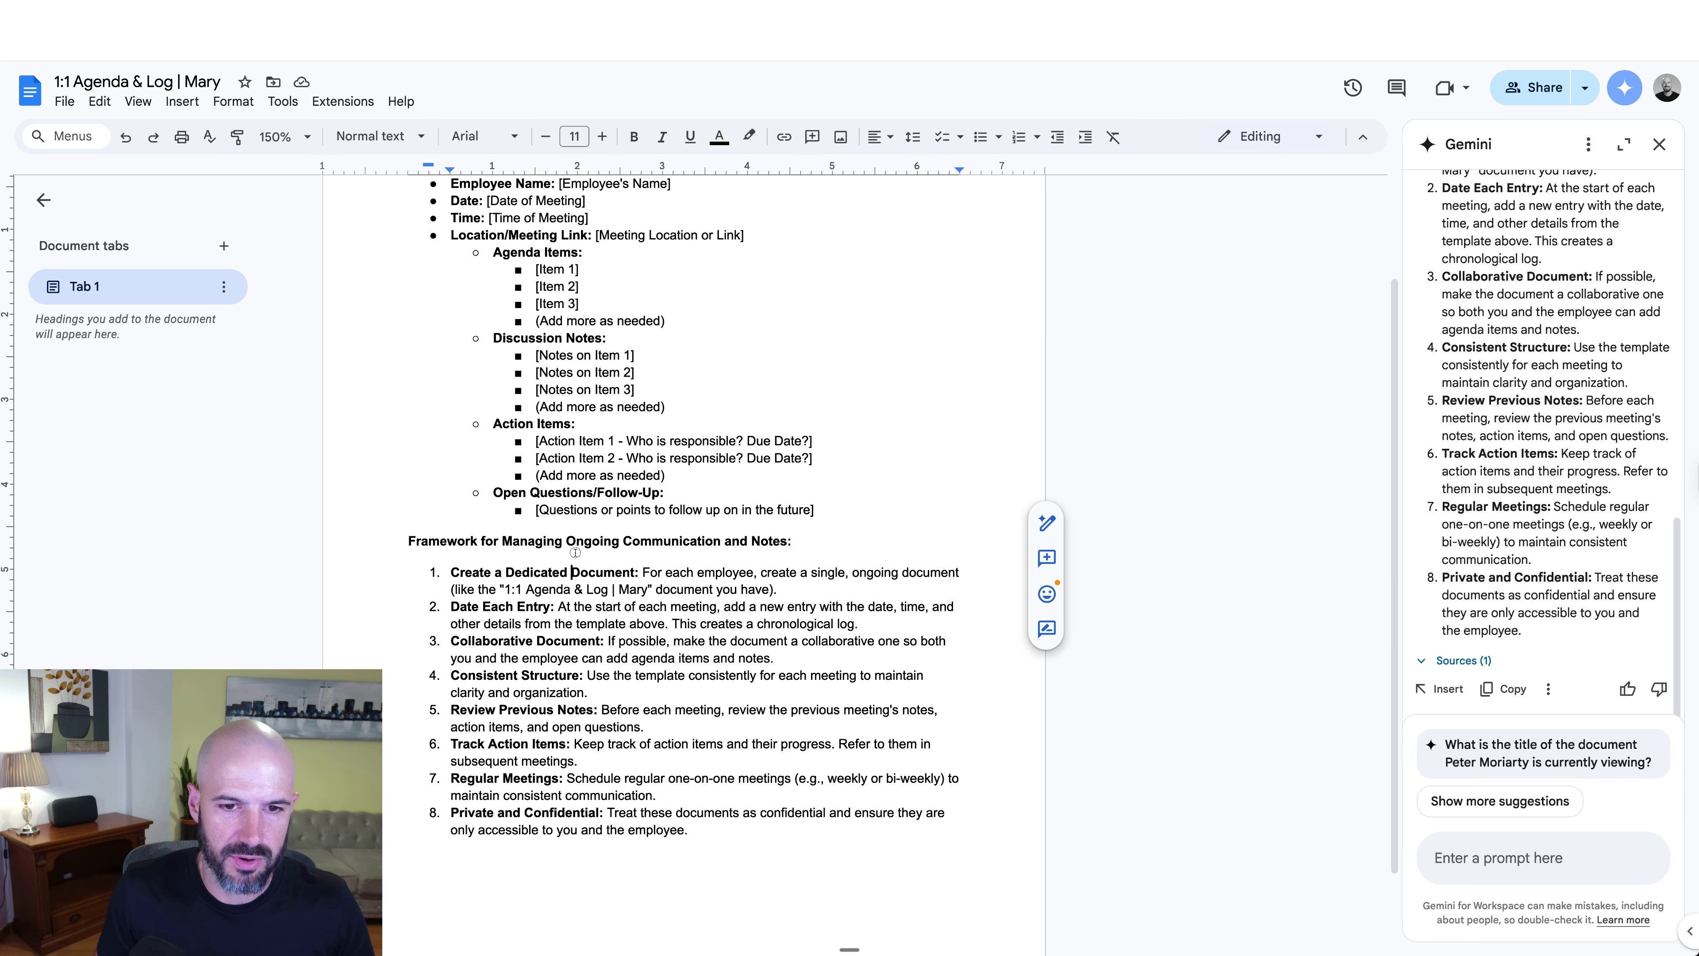
pyautogui.click(572, 558)
pyautogui.hotkey('ctrl', 'Home')
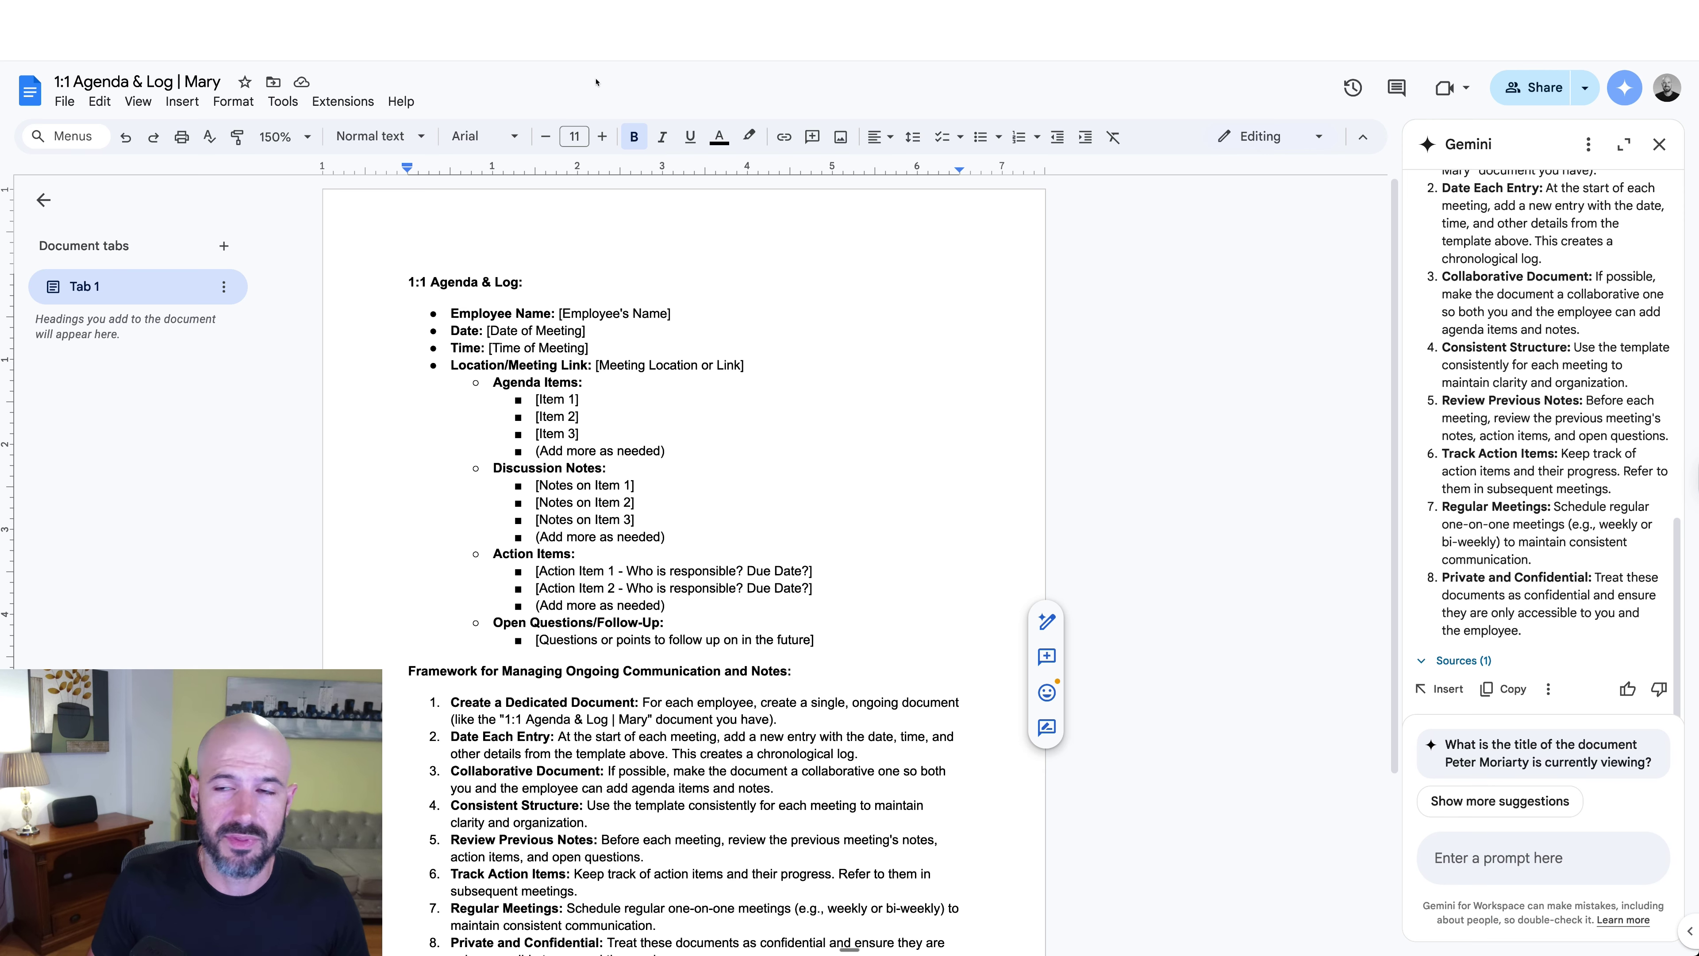
pyautogui.click(1536, 87)
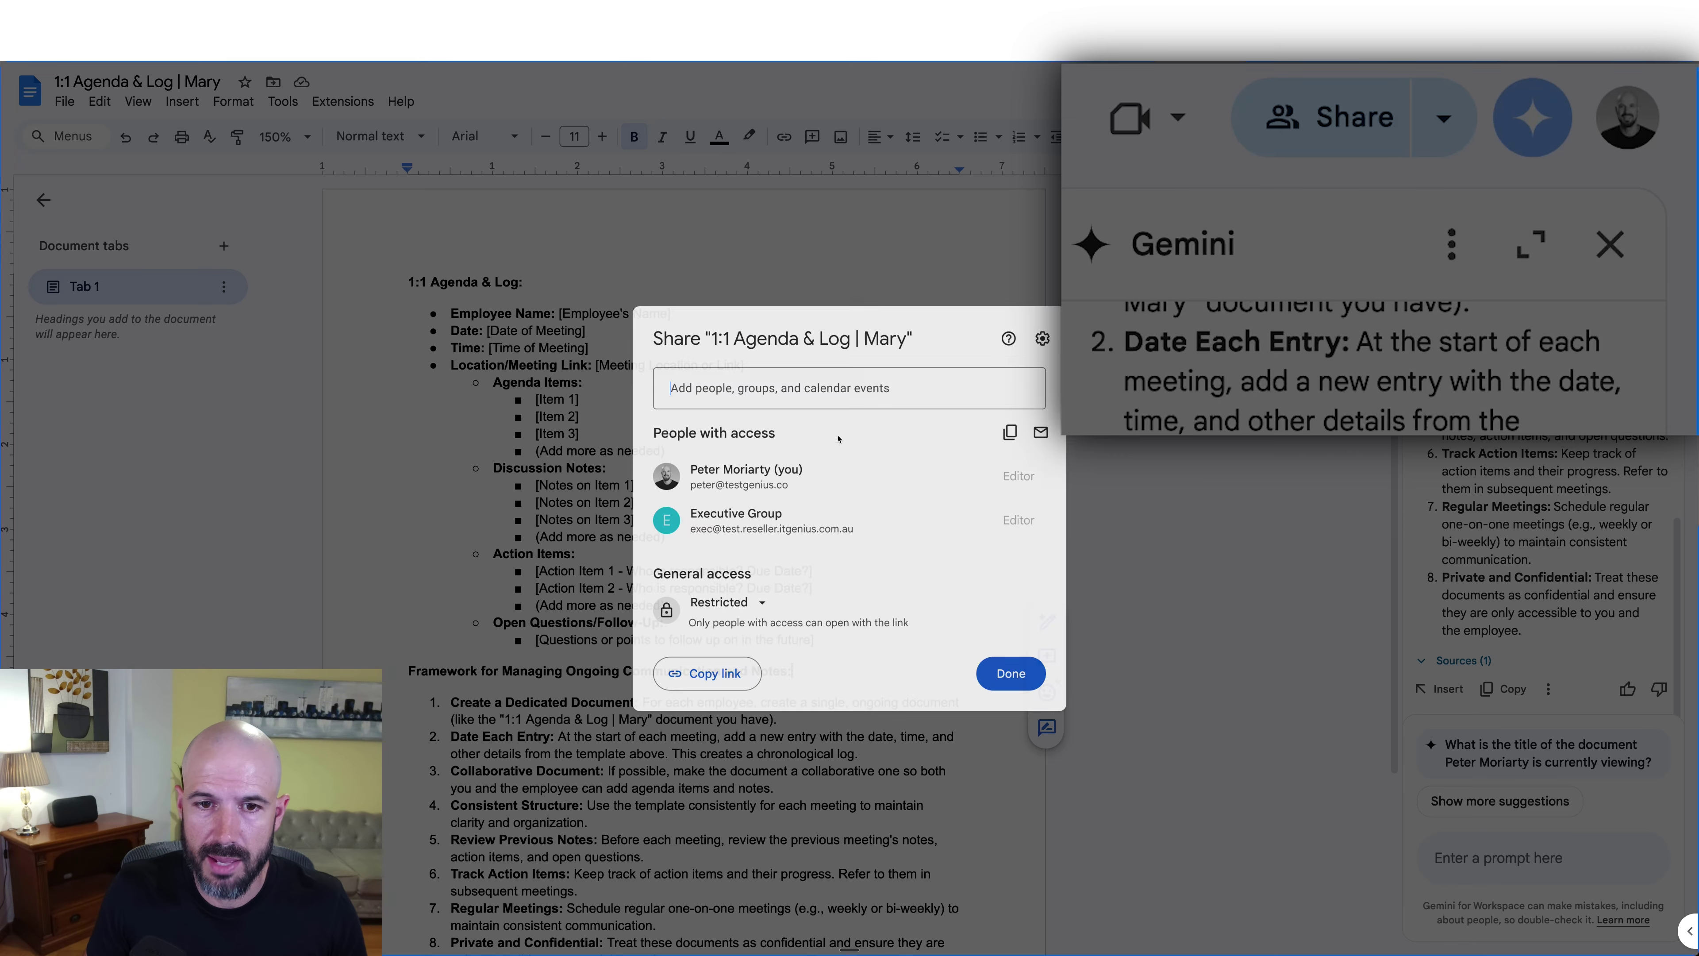
# Step: Close the Share dialog without making changes
pyautogui.click(1130, 397)
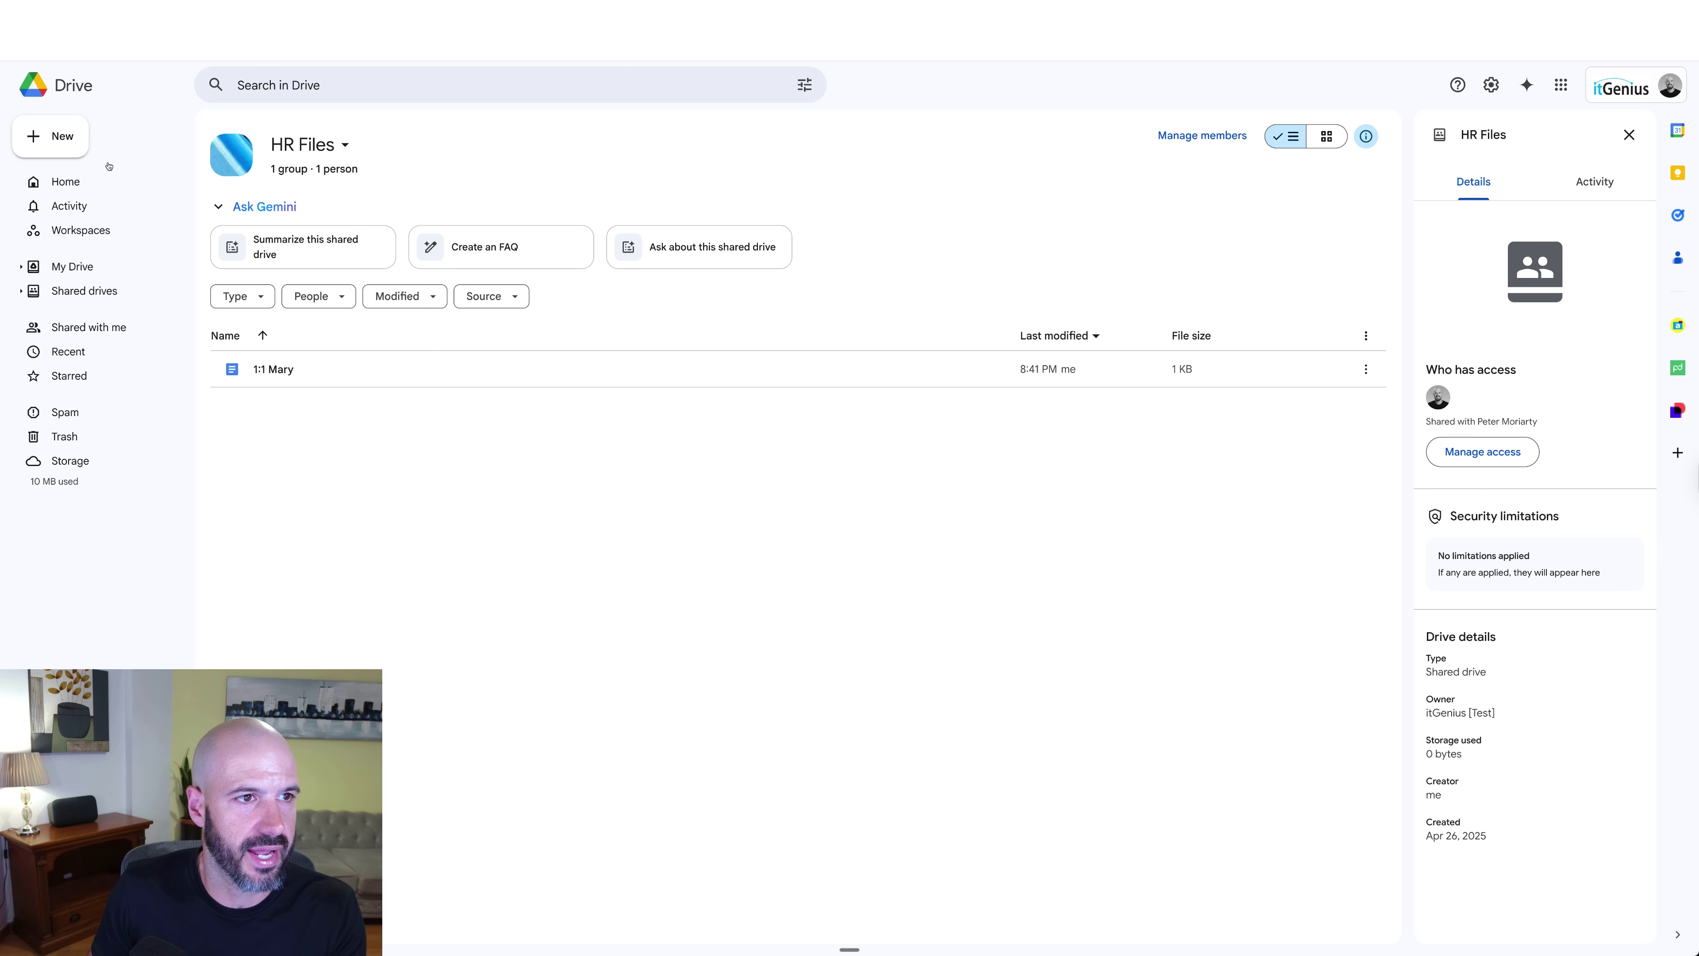
# Step: Go from My Drive through the Shared drives list back into the HR Files drive
pyautogui.click(76, 148)
pyautogui.click(392, 156)
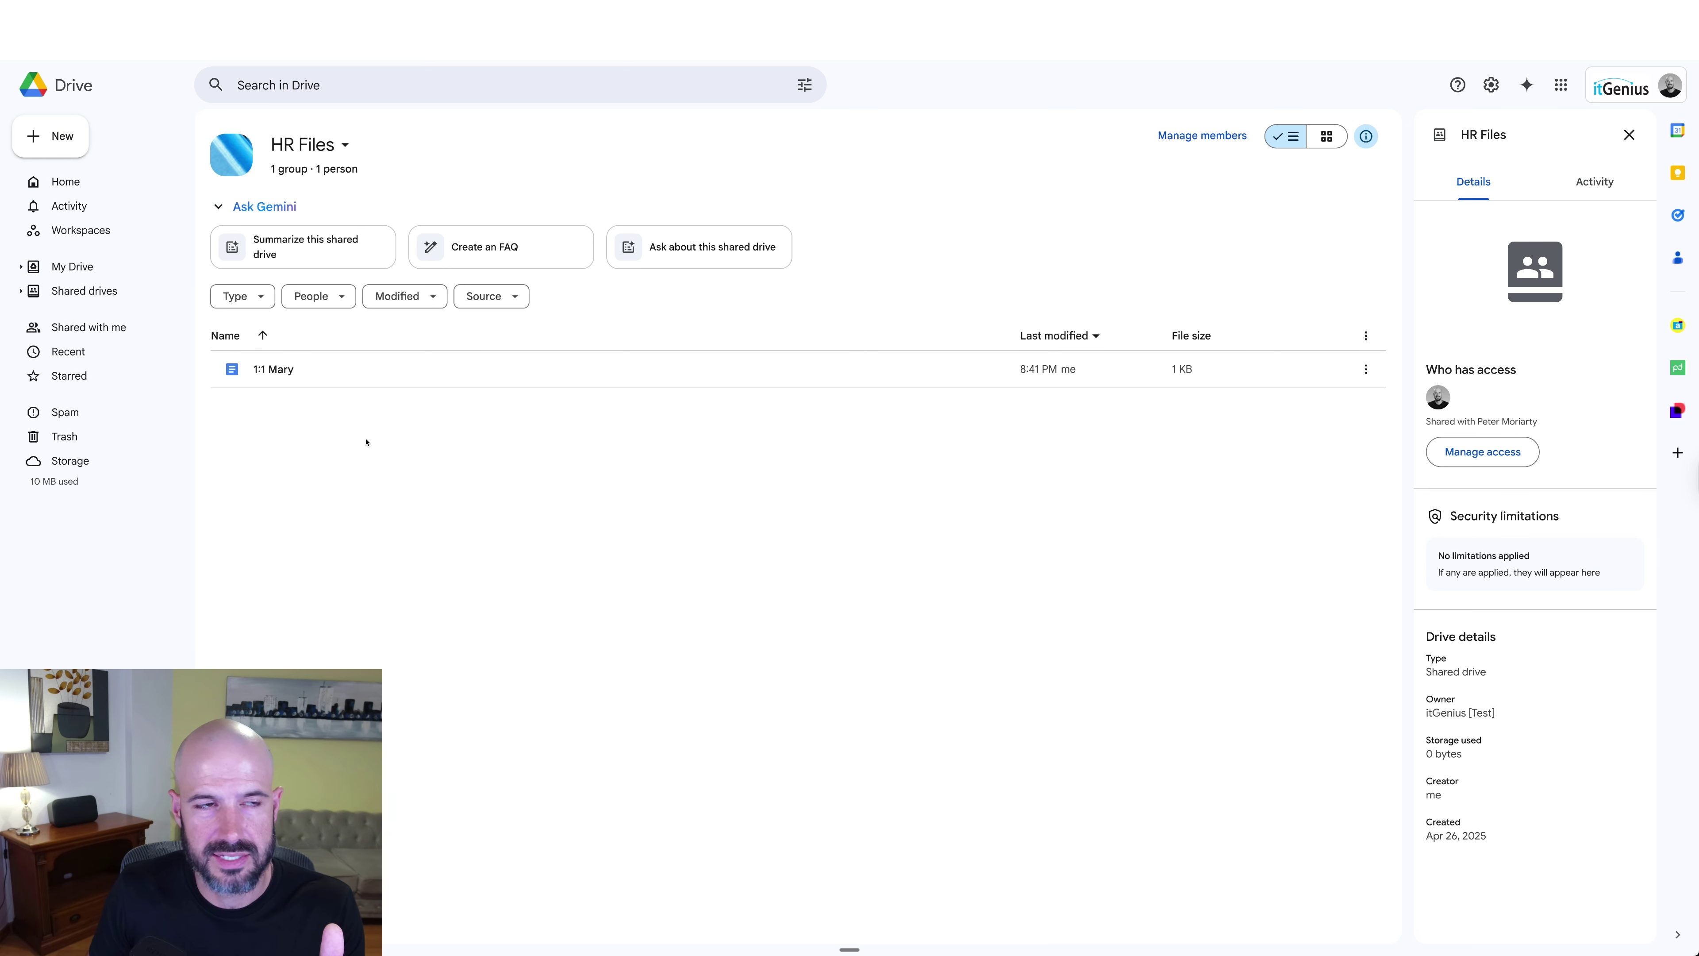
pyautogui.click(162, 266)
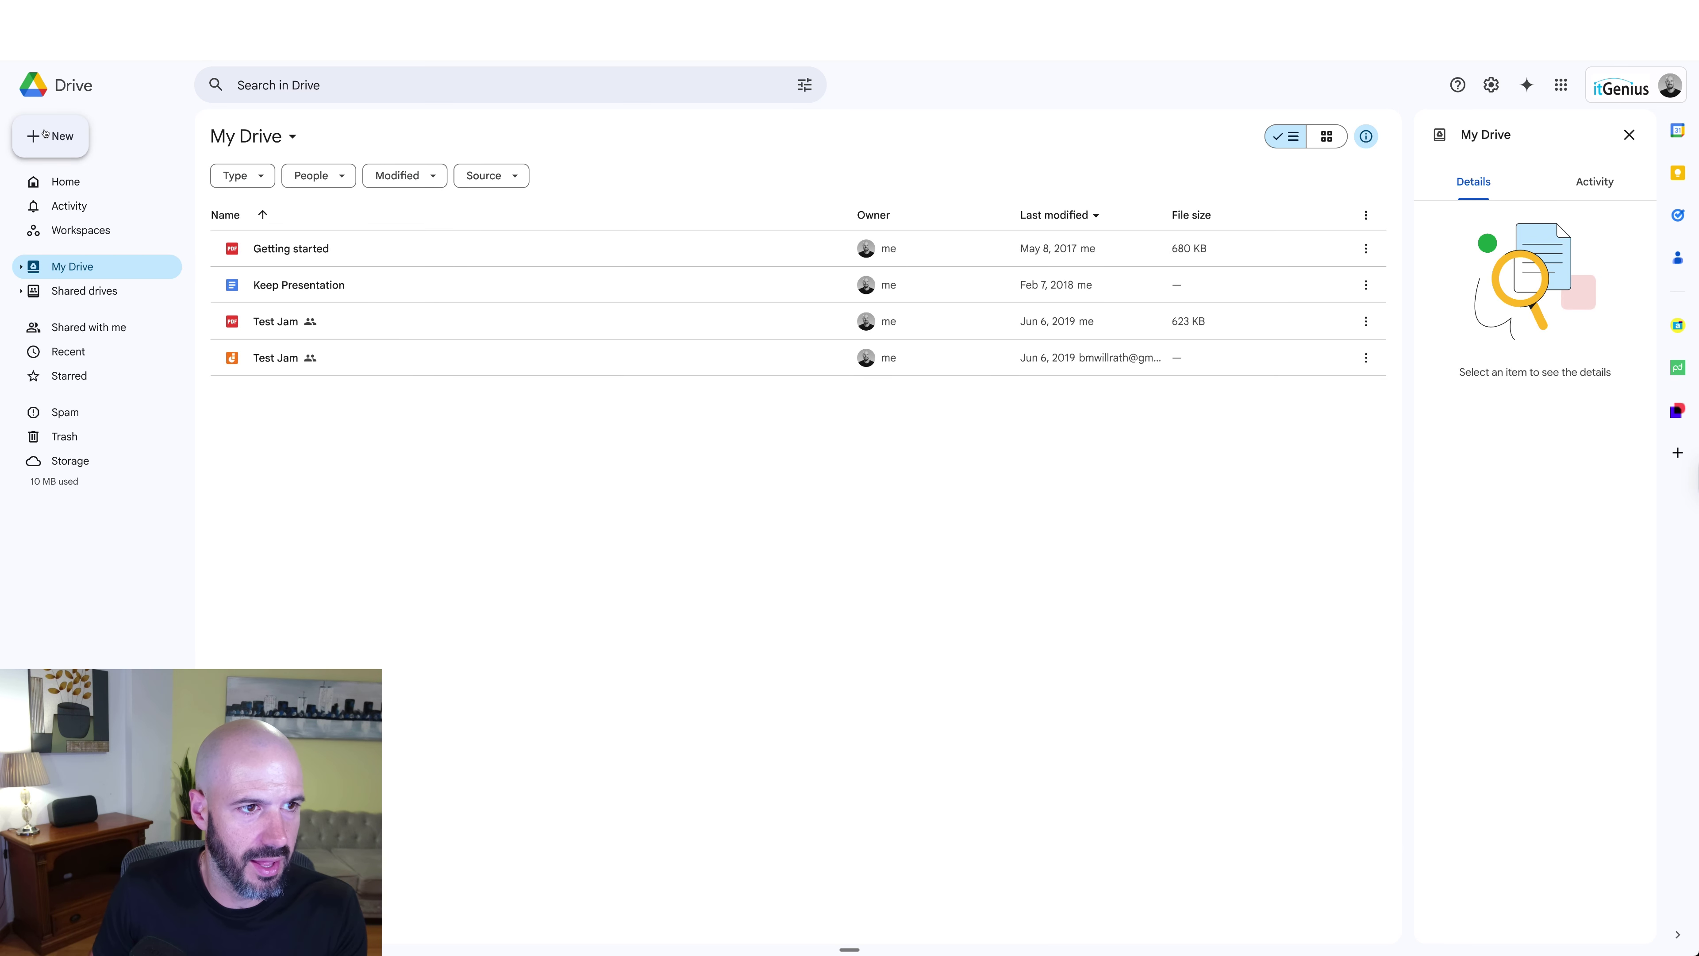
pyautogui.click(136, 299)
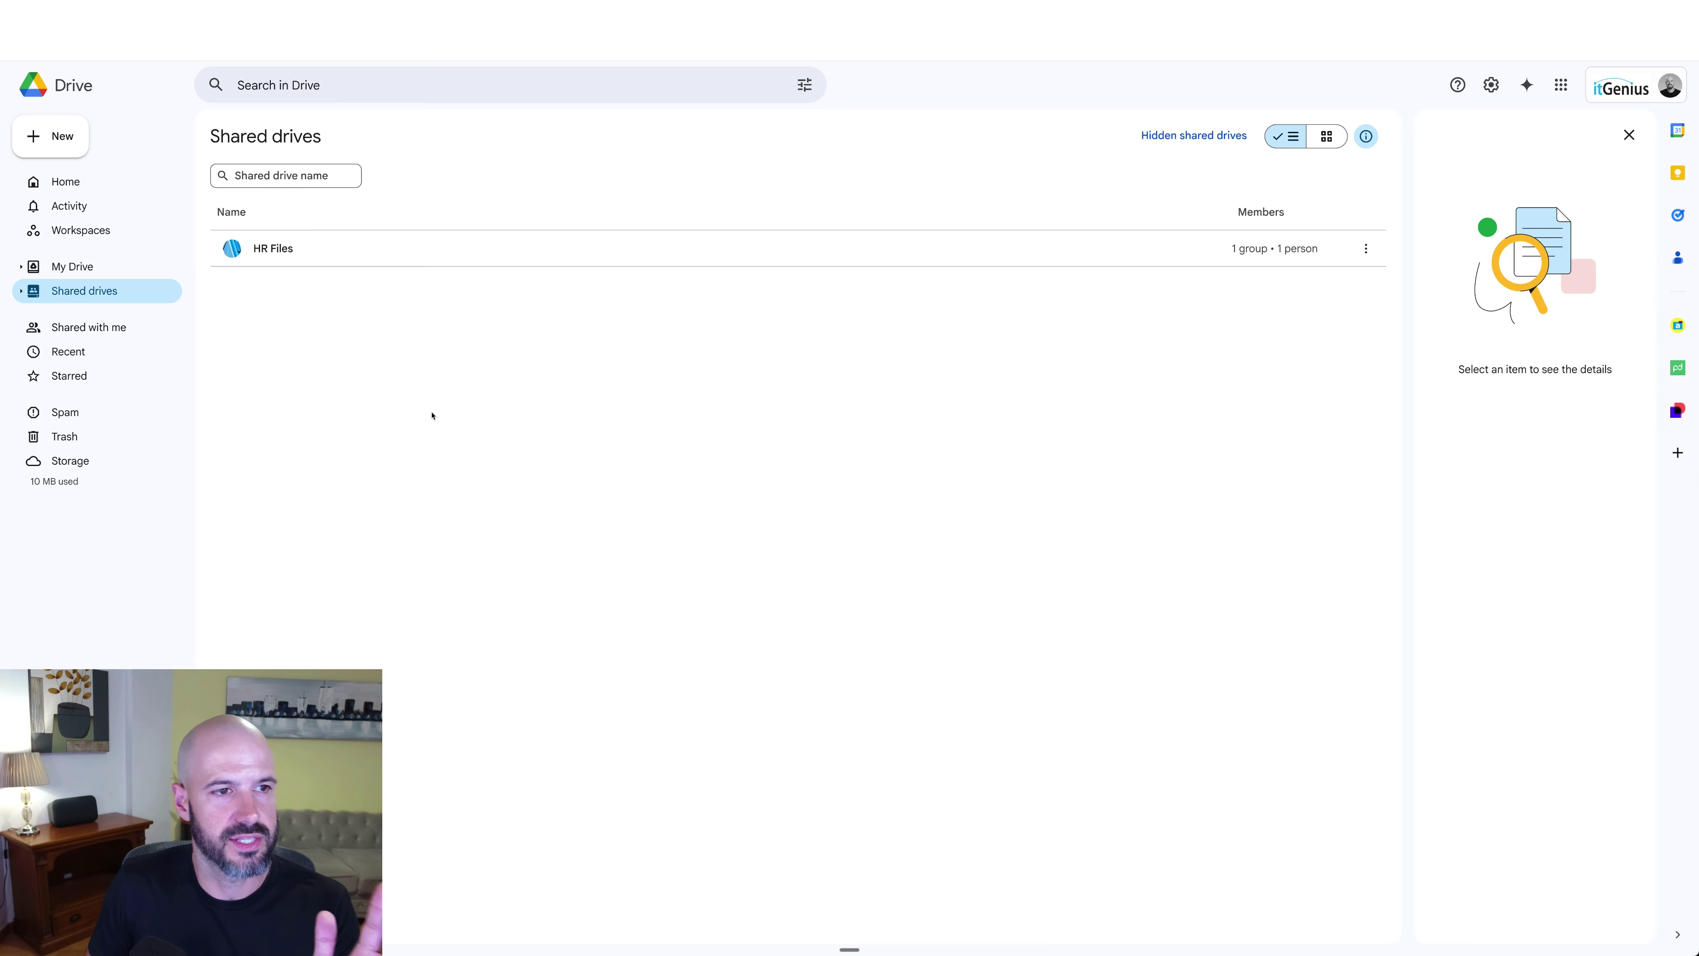
pyautogui.click(384, 248)
pyautogui.doubleClick(384, 248)
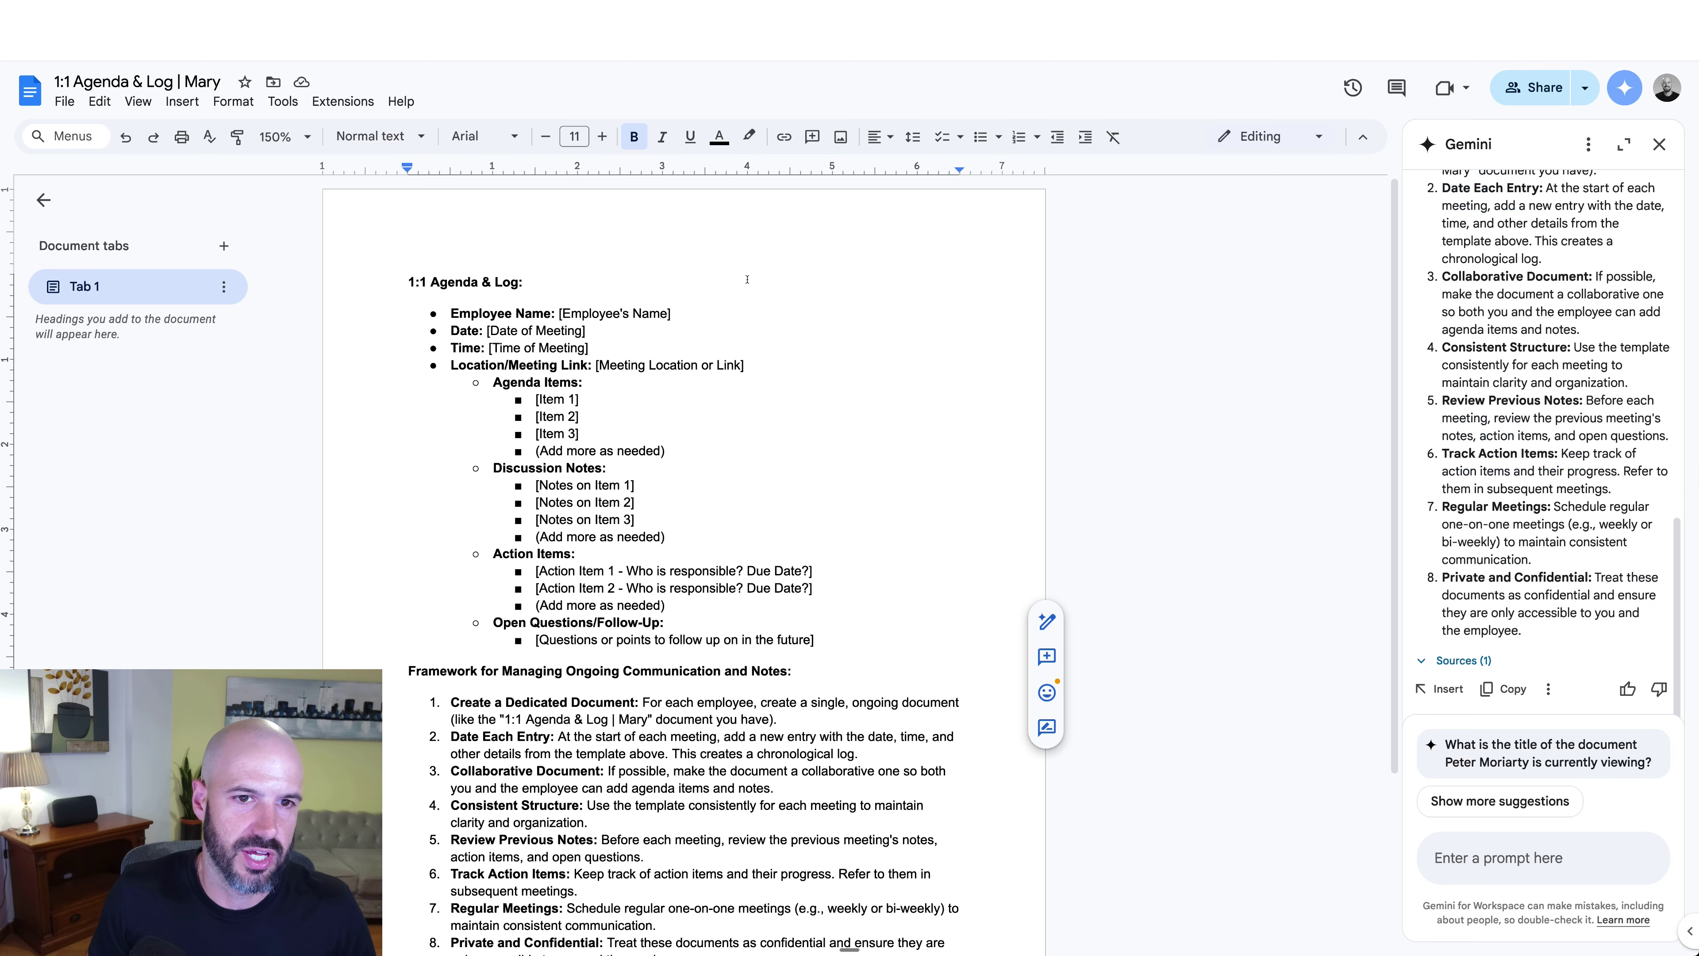
# Step: Share the agenda with the employee without sending an email notification
pyautogui.click(1540, 90)
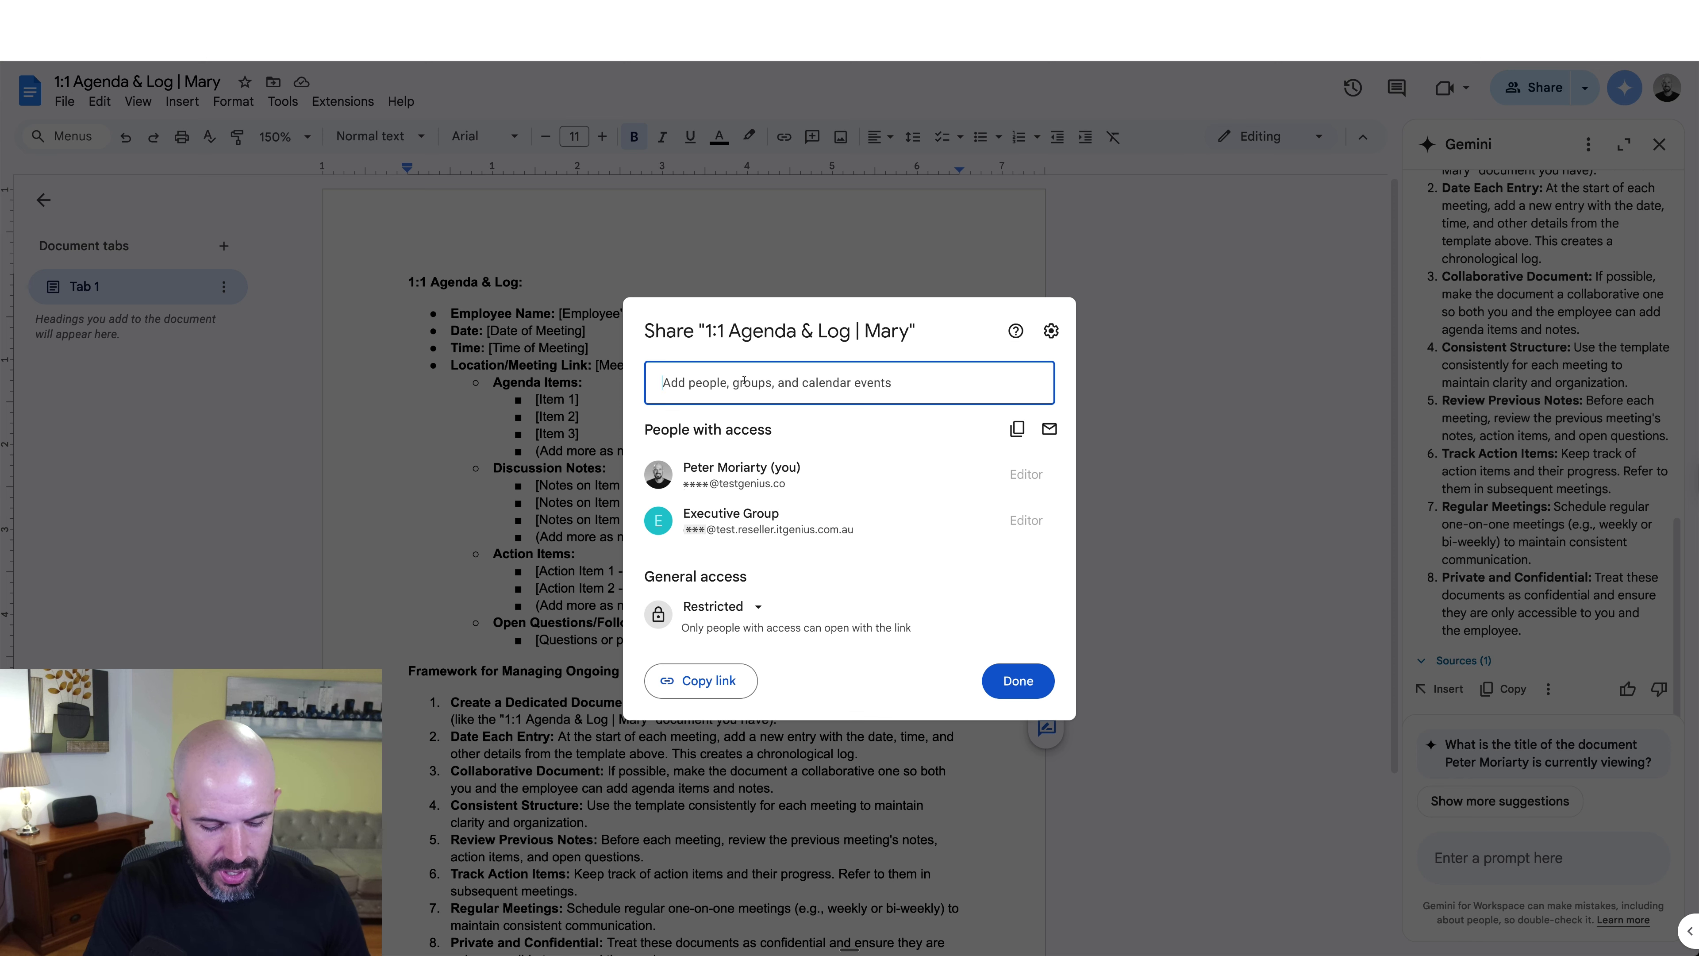
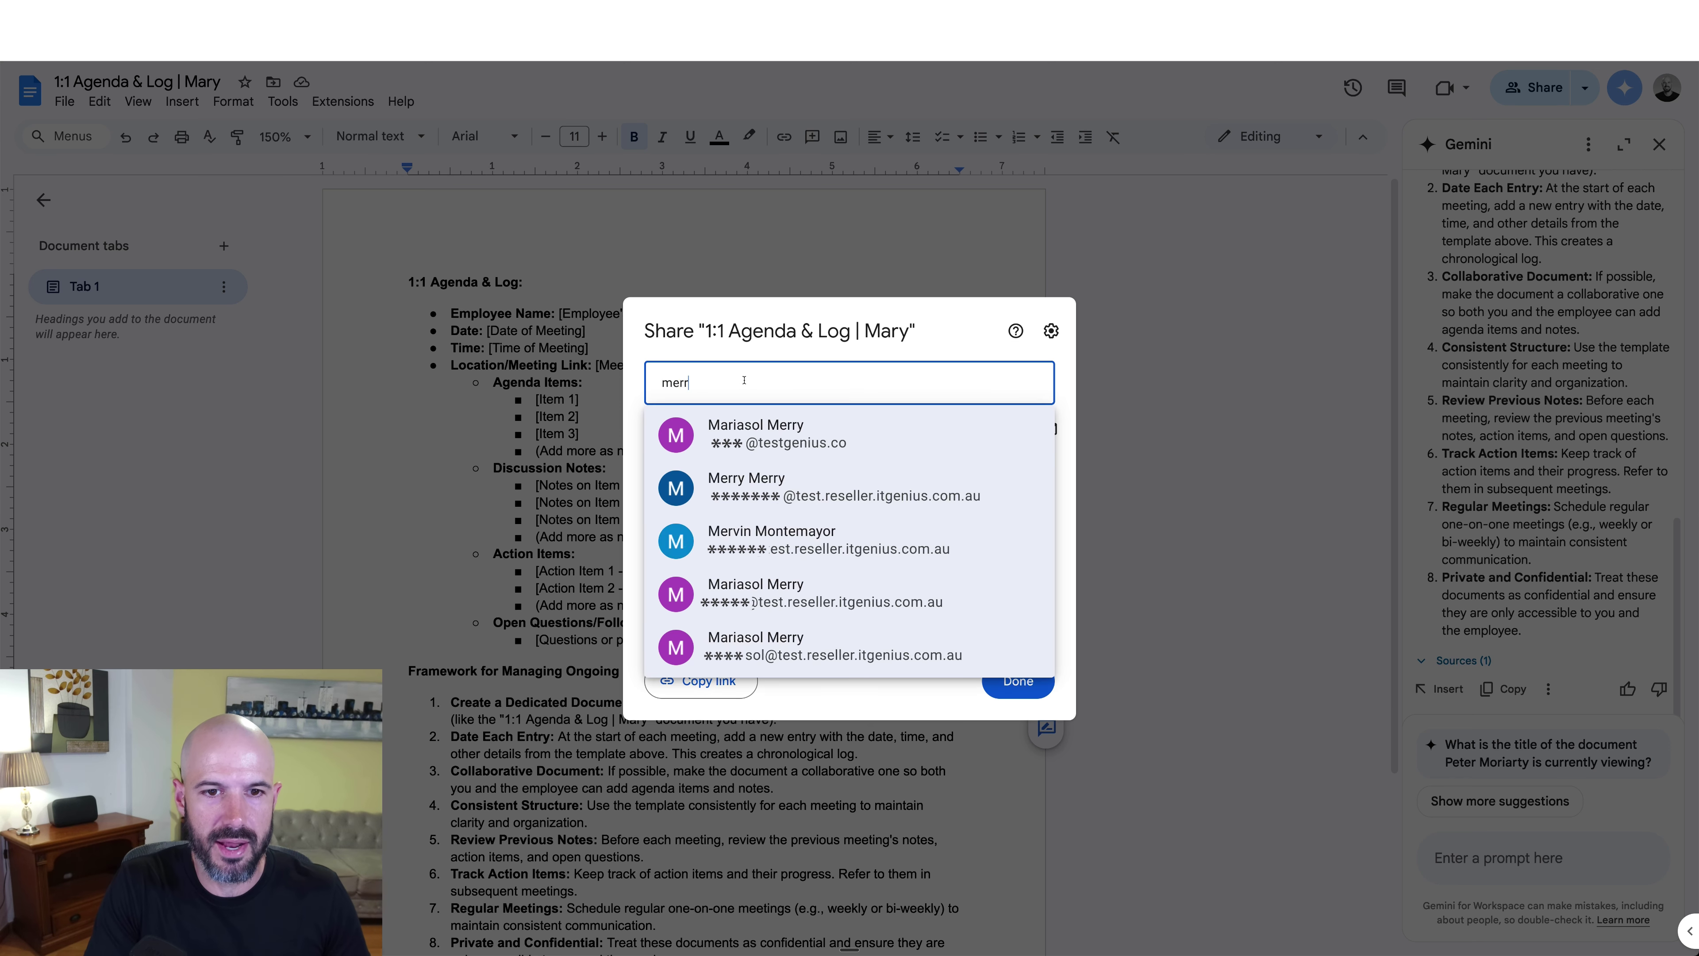
pyautogui.click(776, 433)
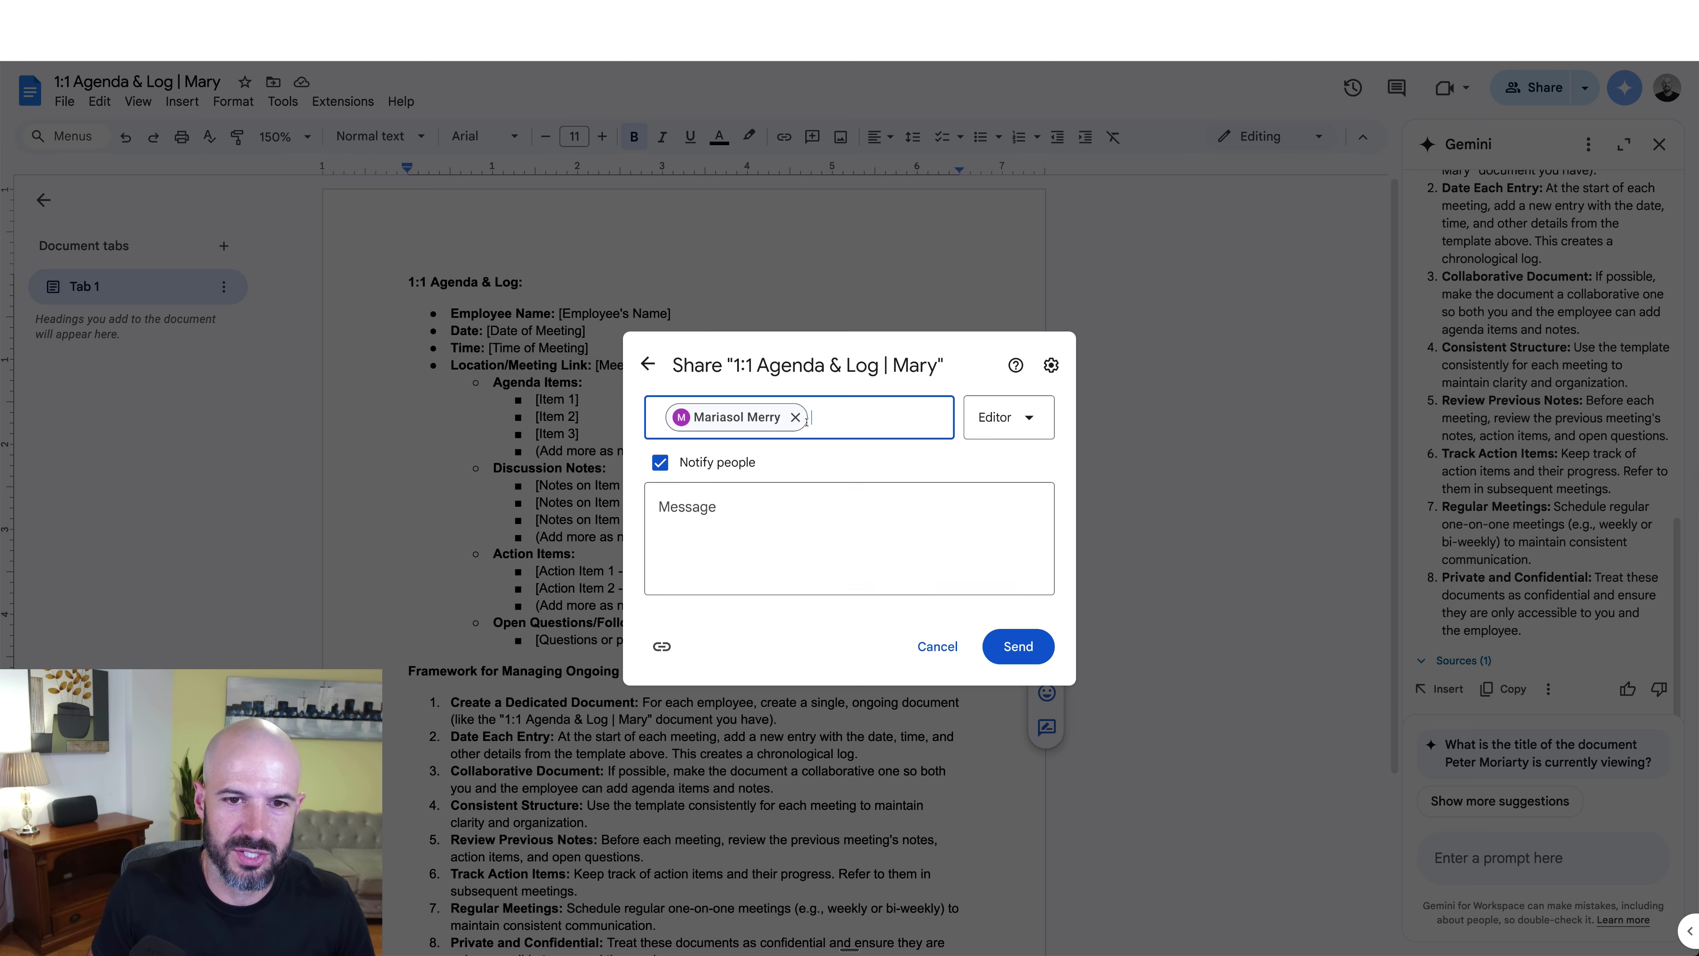
pyautogui.click(695, 463)
pyautogui.click(993, 580)
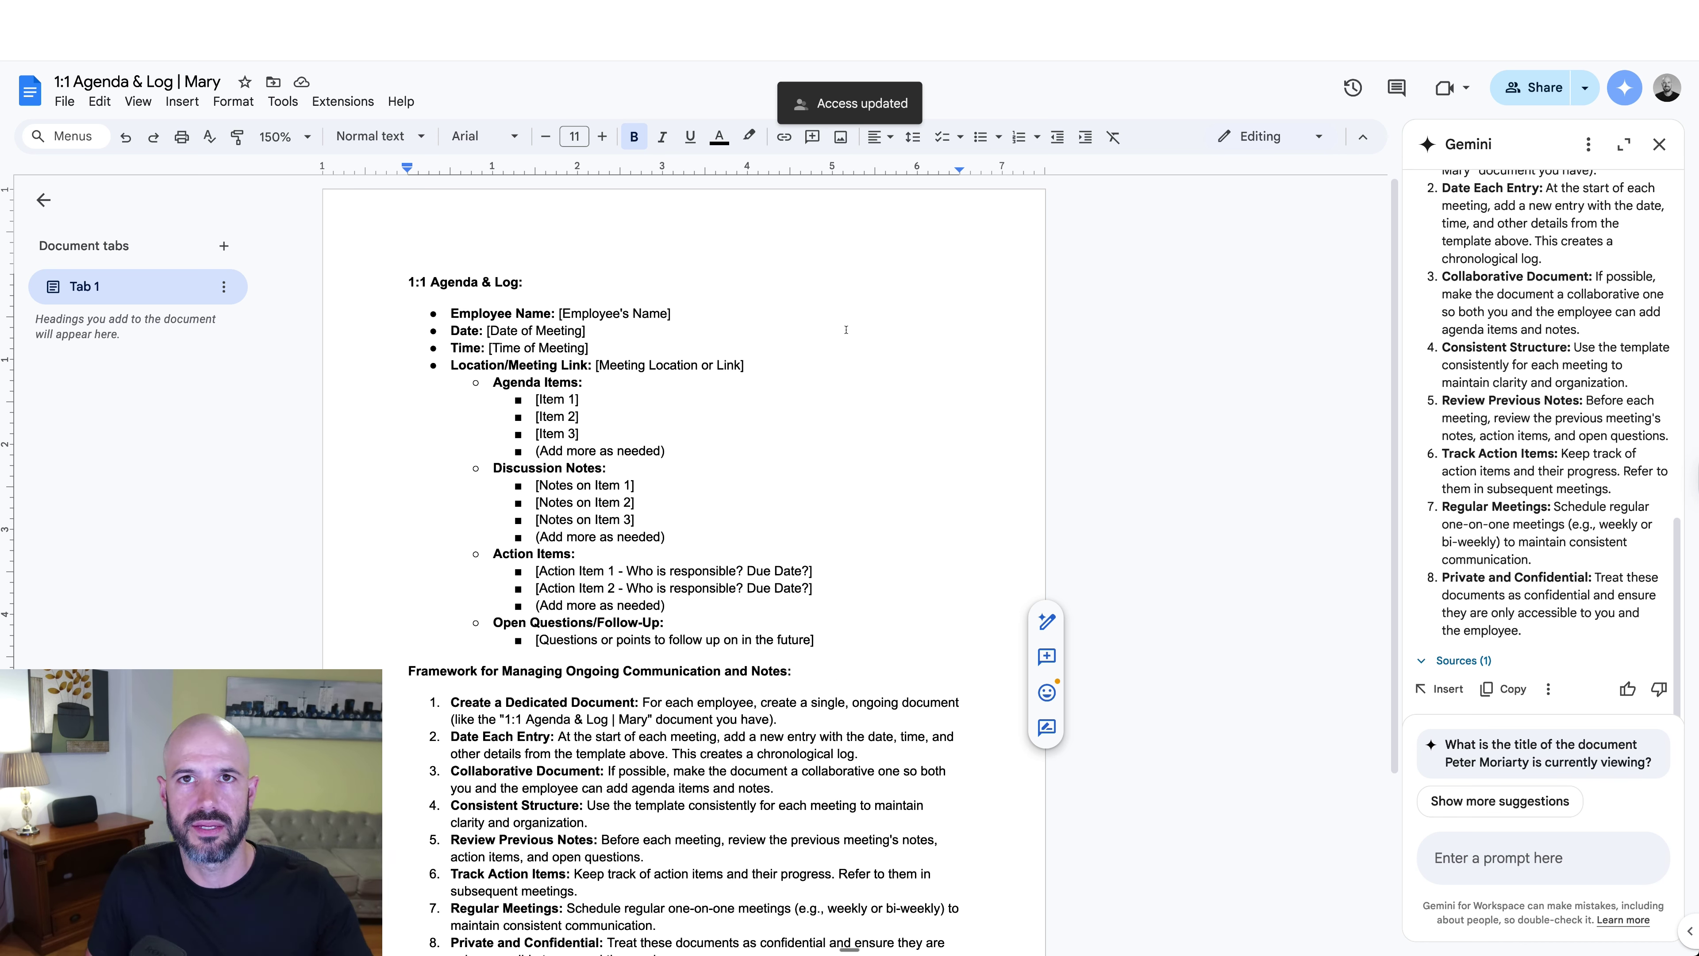
# Step: Change the employee's access from Editor to Commenter and save
pyautogui.click(1526, 78)
pyautogui.click(997, 563)
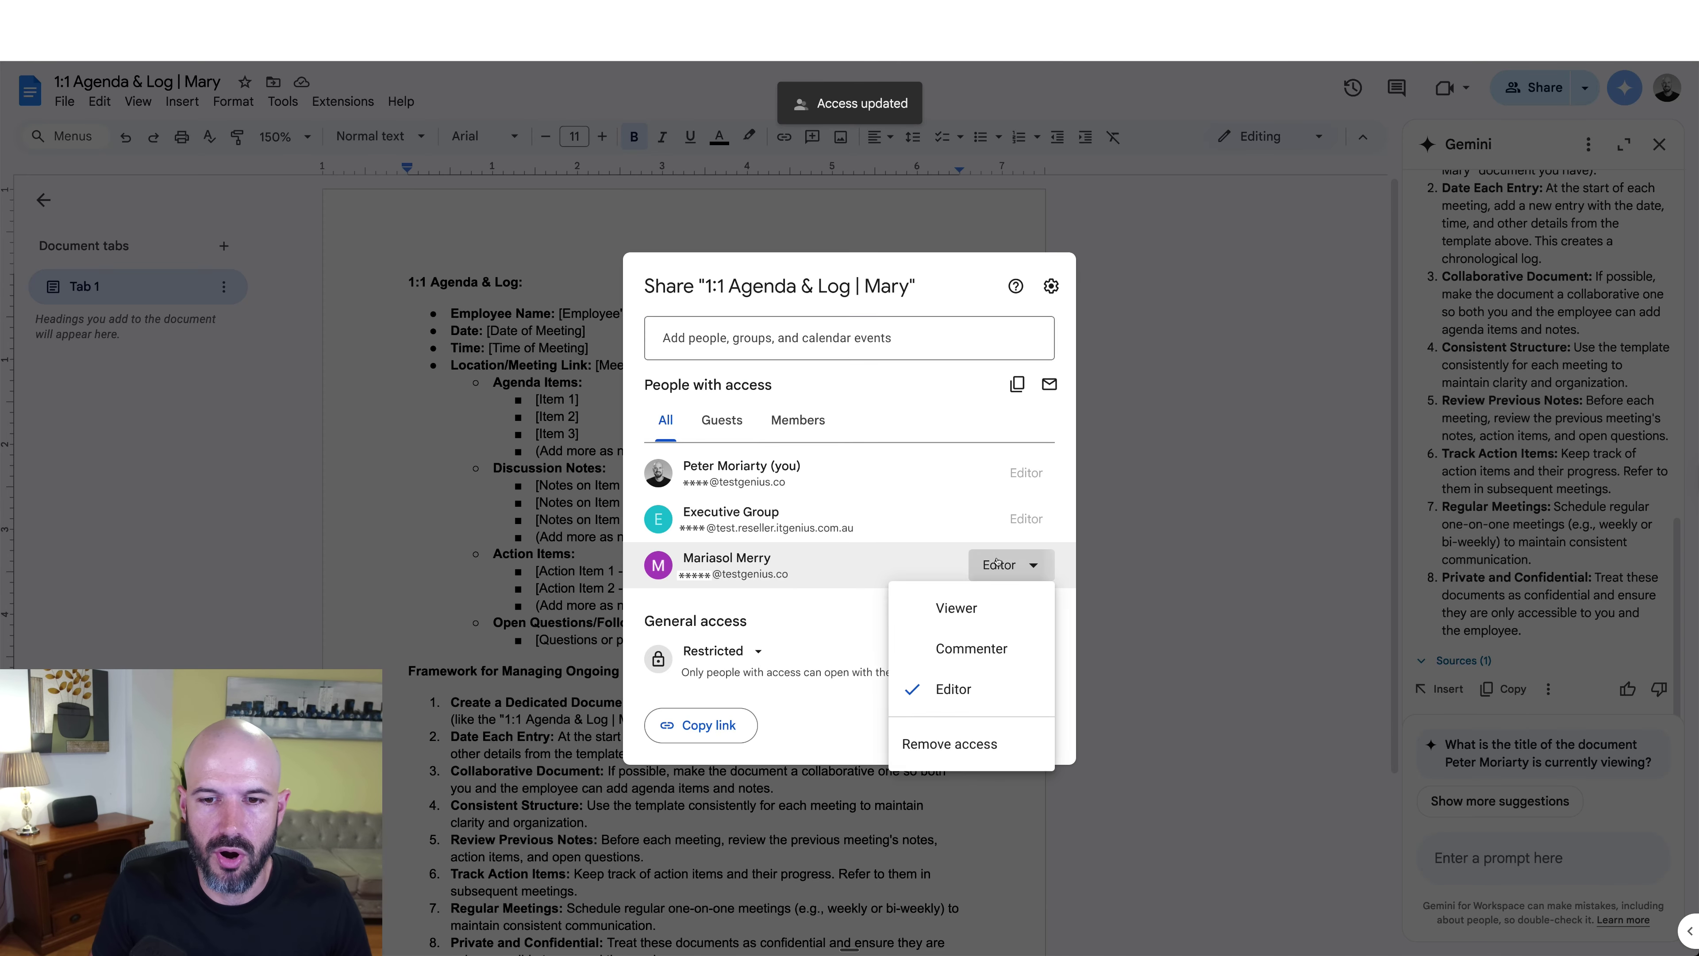
pyautogui.click(971, 648)
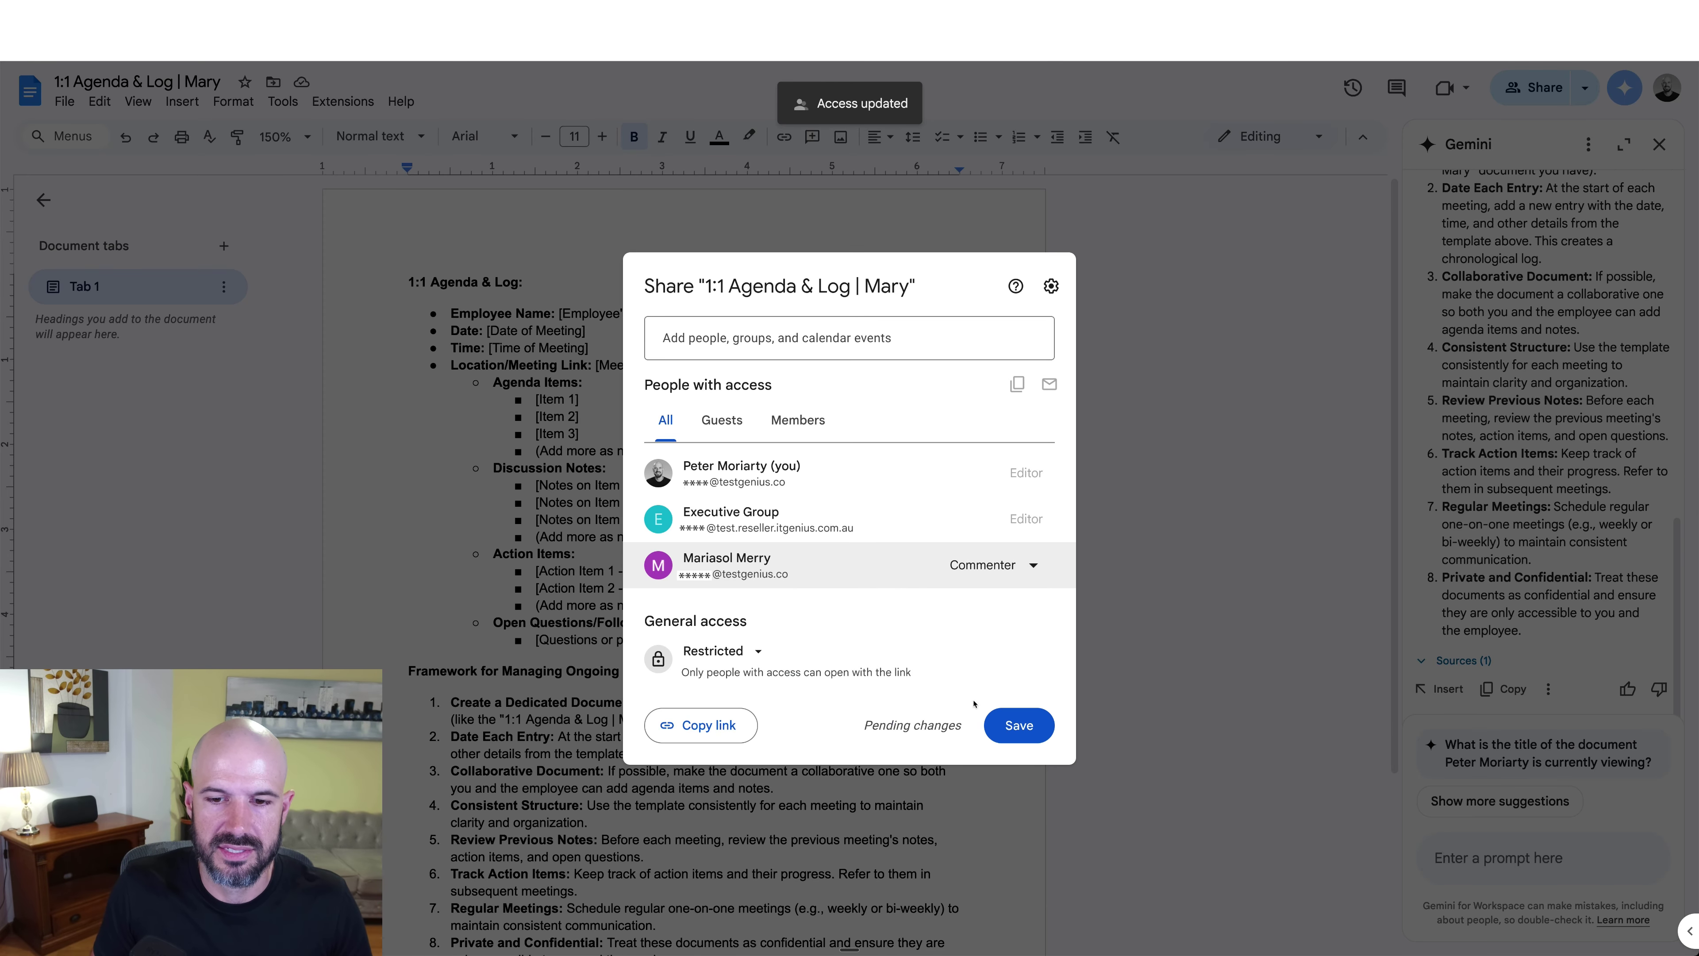
pyautogui.click(1017, 725)
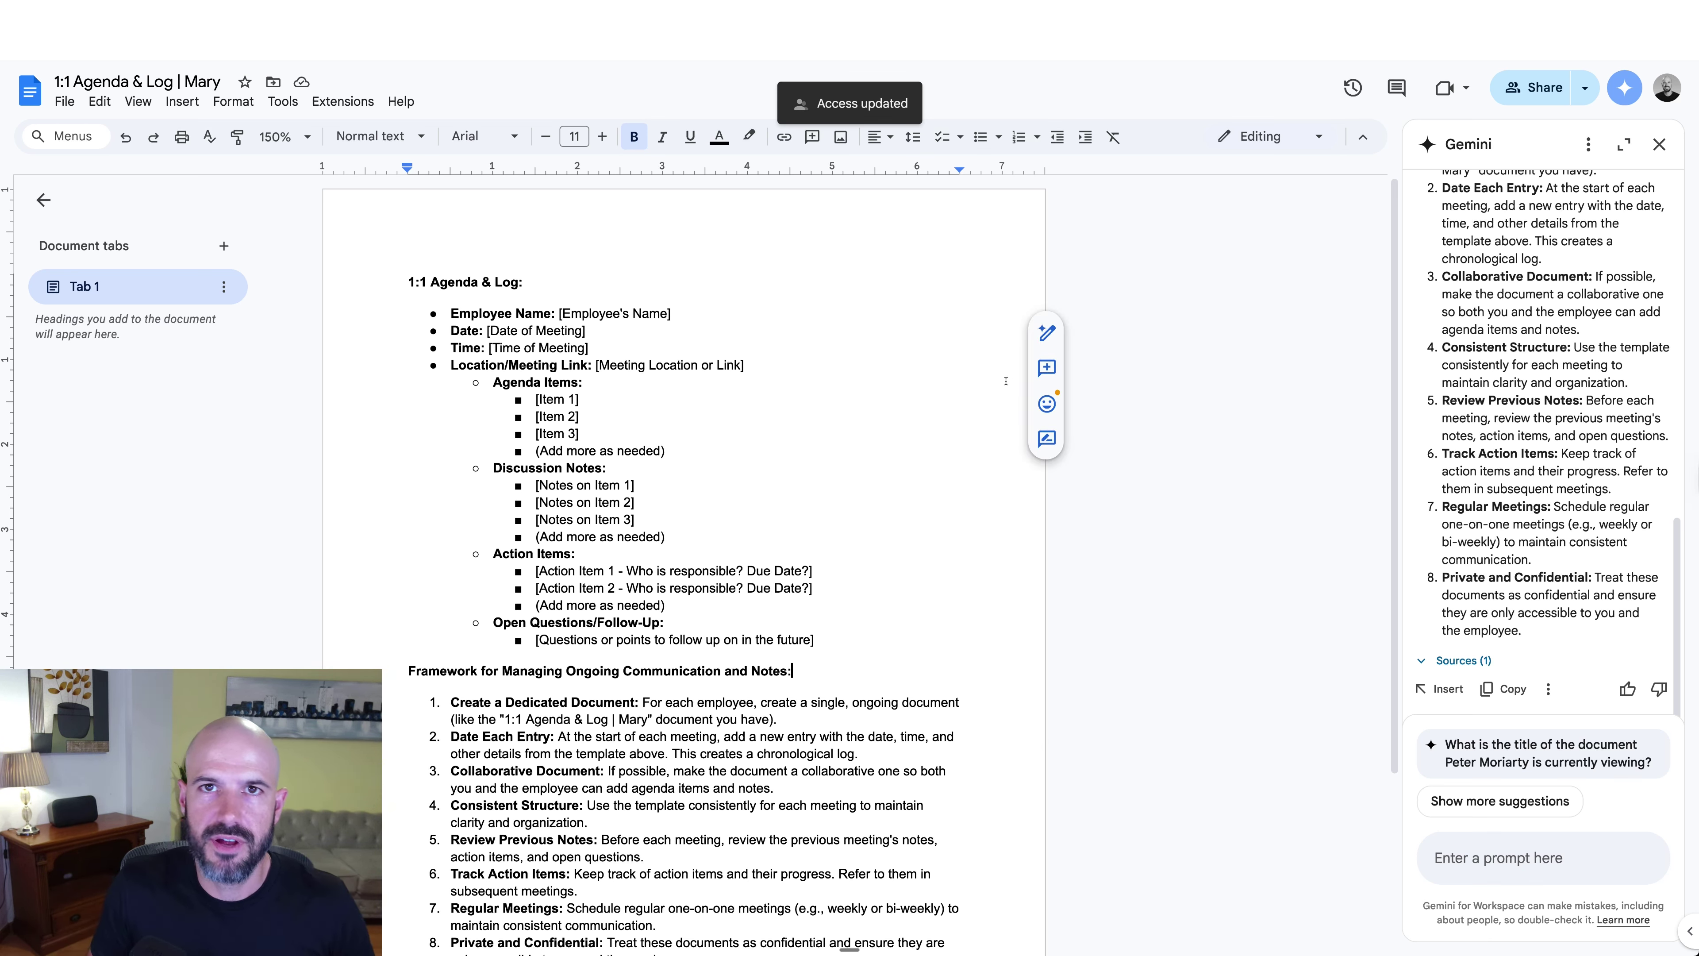
# Step: Close Gemini, switch to Suggesting mode, and suggest deleting Agenda Items through Discussion Notes
pyautogui.click(1659, 144)
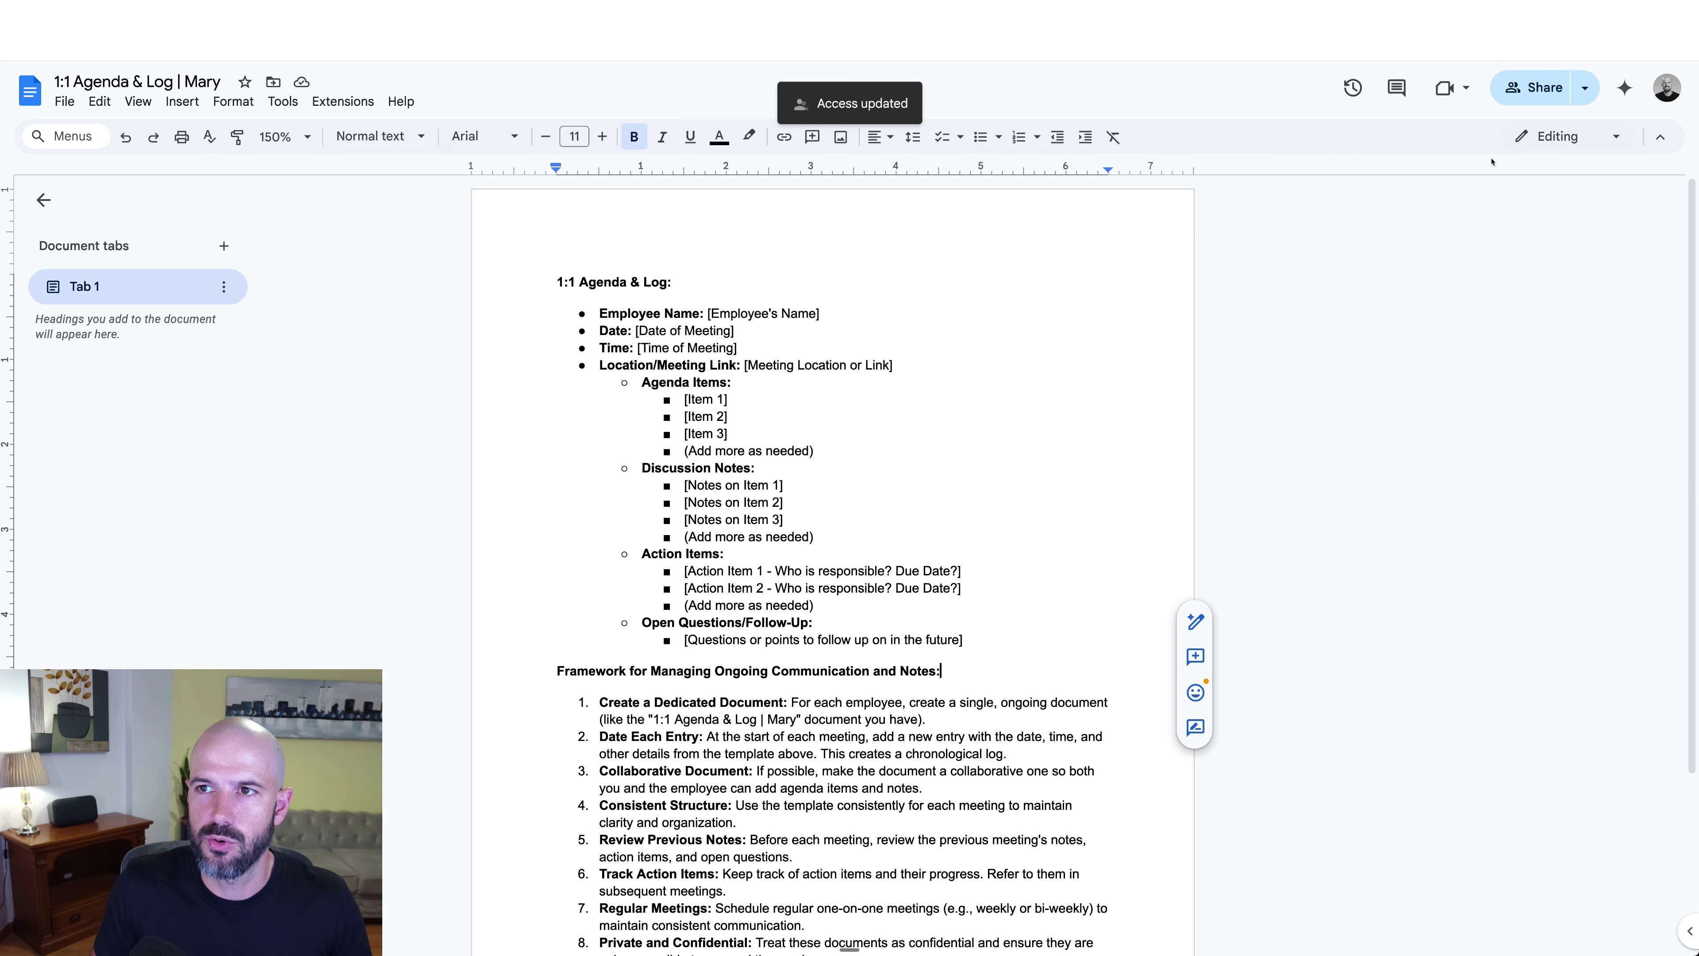
pyautogui.click(1581, 144)
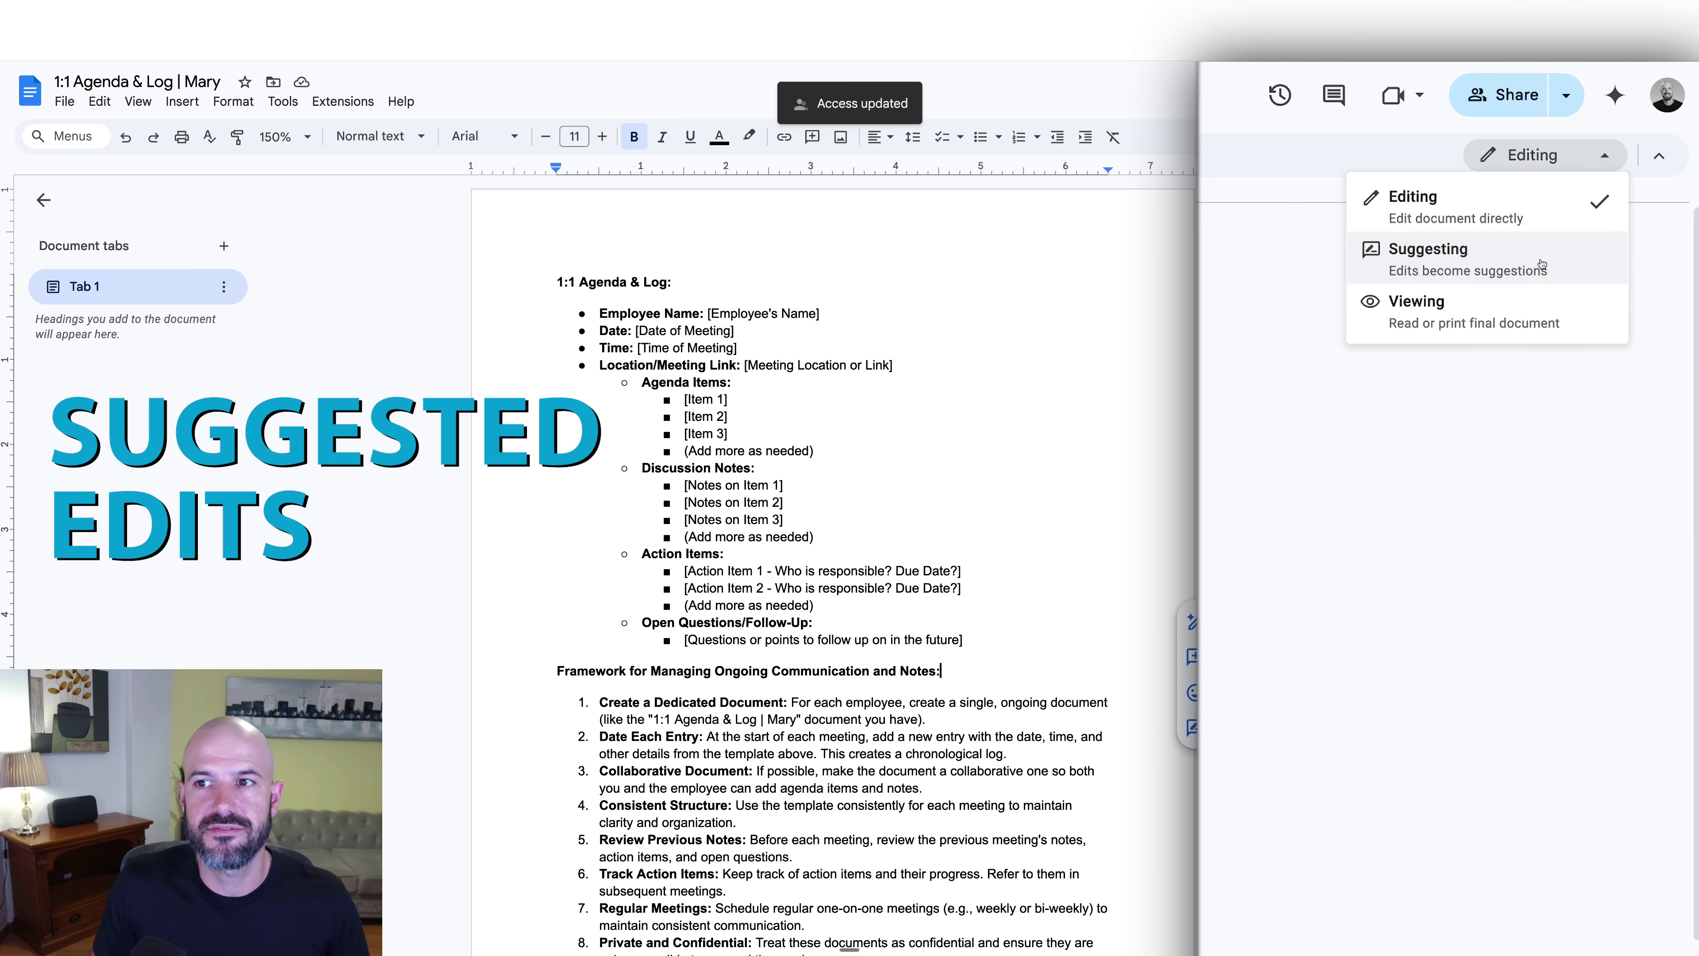
pyautogui.click(1565, 260)
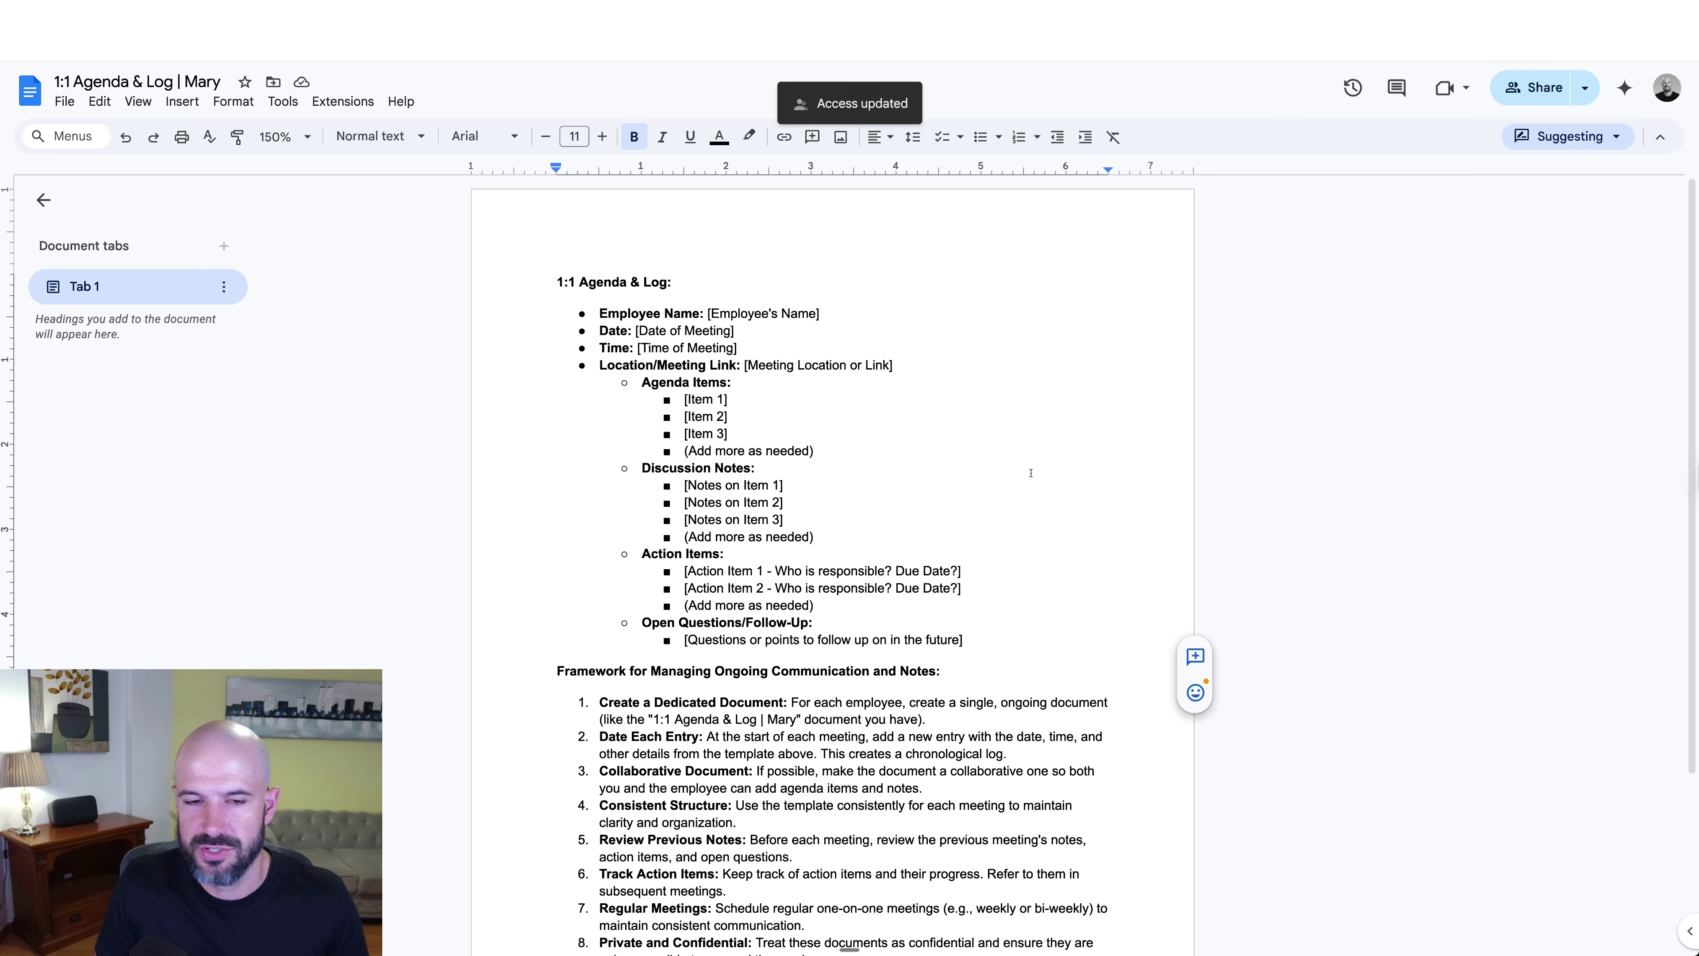
pyautogui.moveTo(845, 538); pyautogui.dragTo(640, 382)
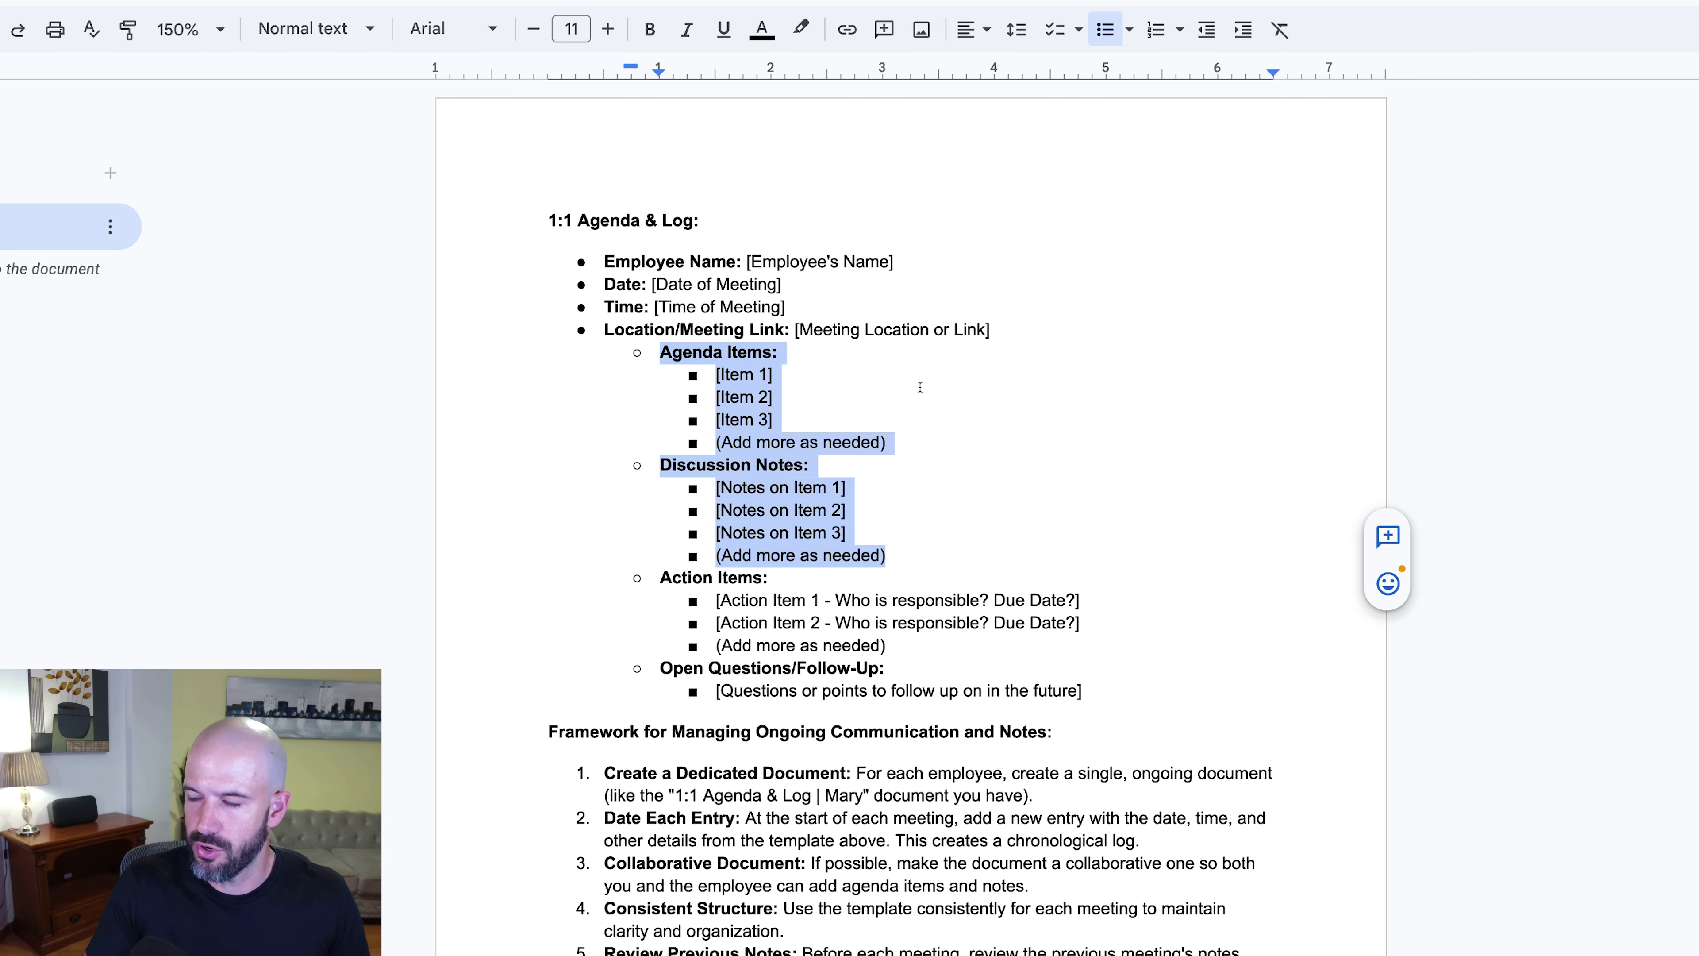
pyautogui.press('BackSpace')
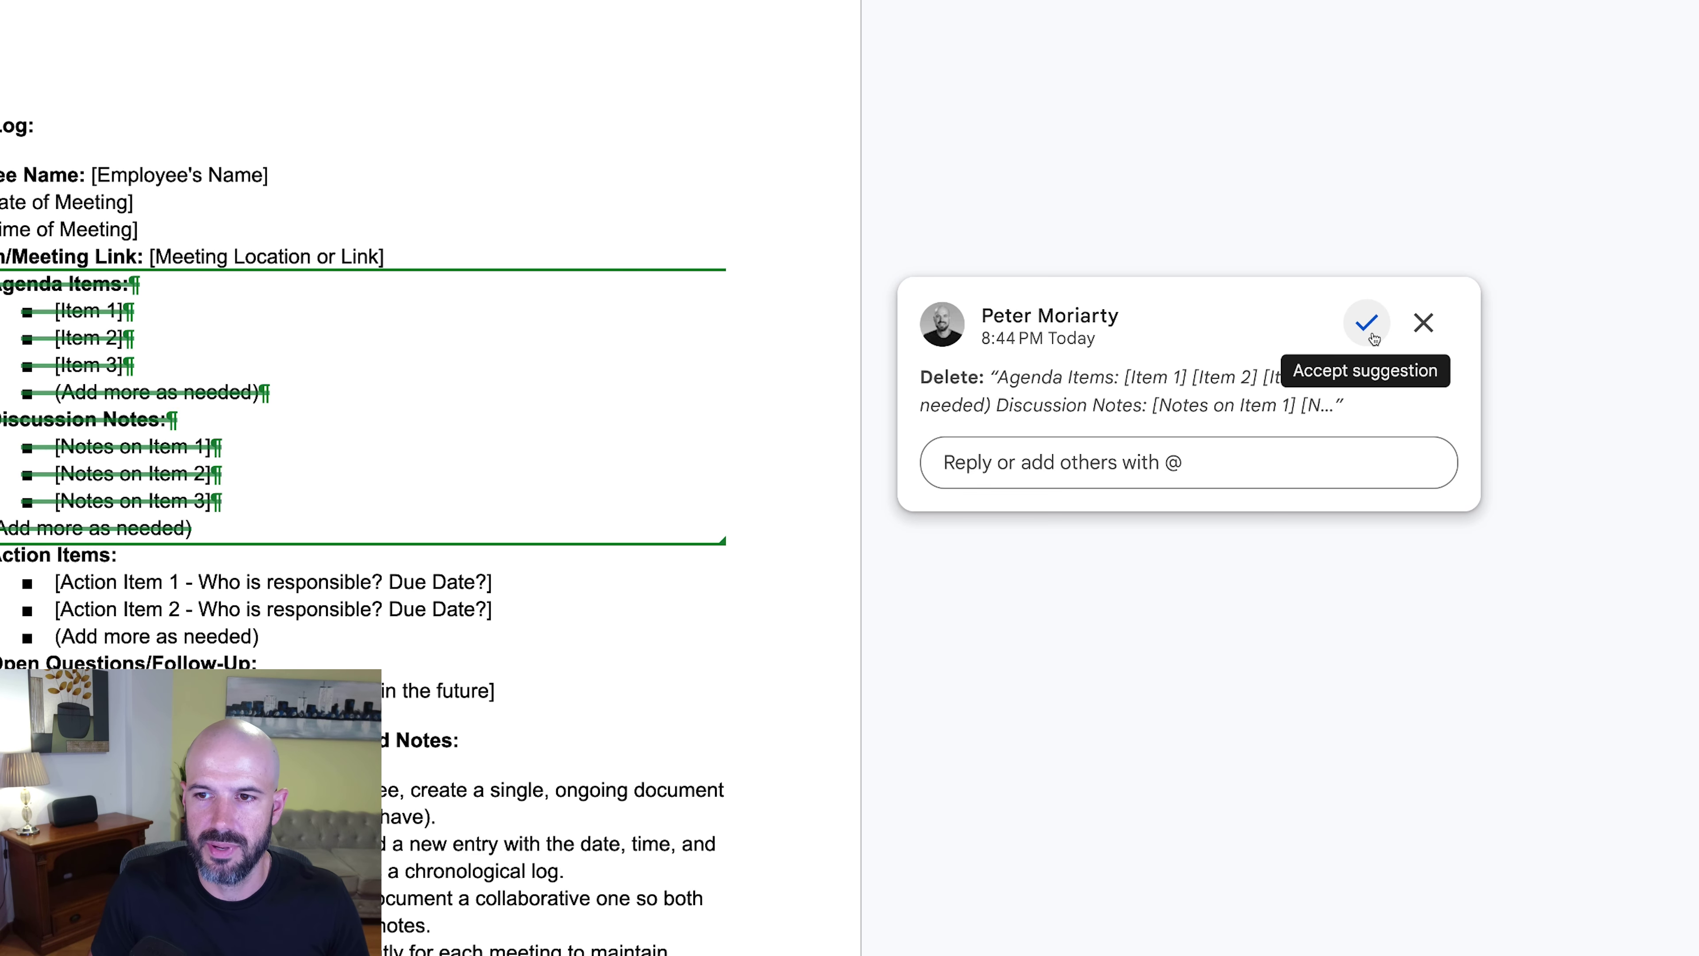
# Step: Suggest a line of placeholder text below the heading, review both suggestions, then return to editing
pyautogui.click(1226, 455)
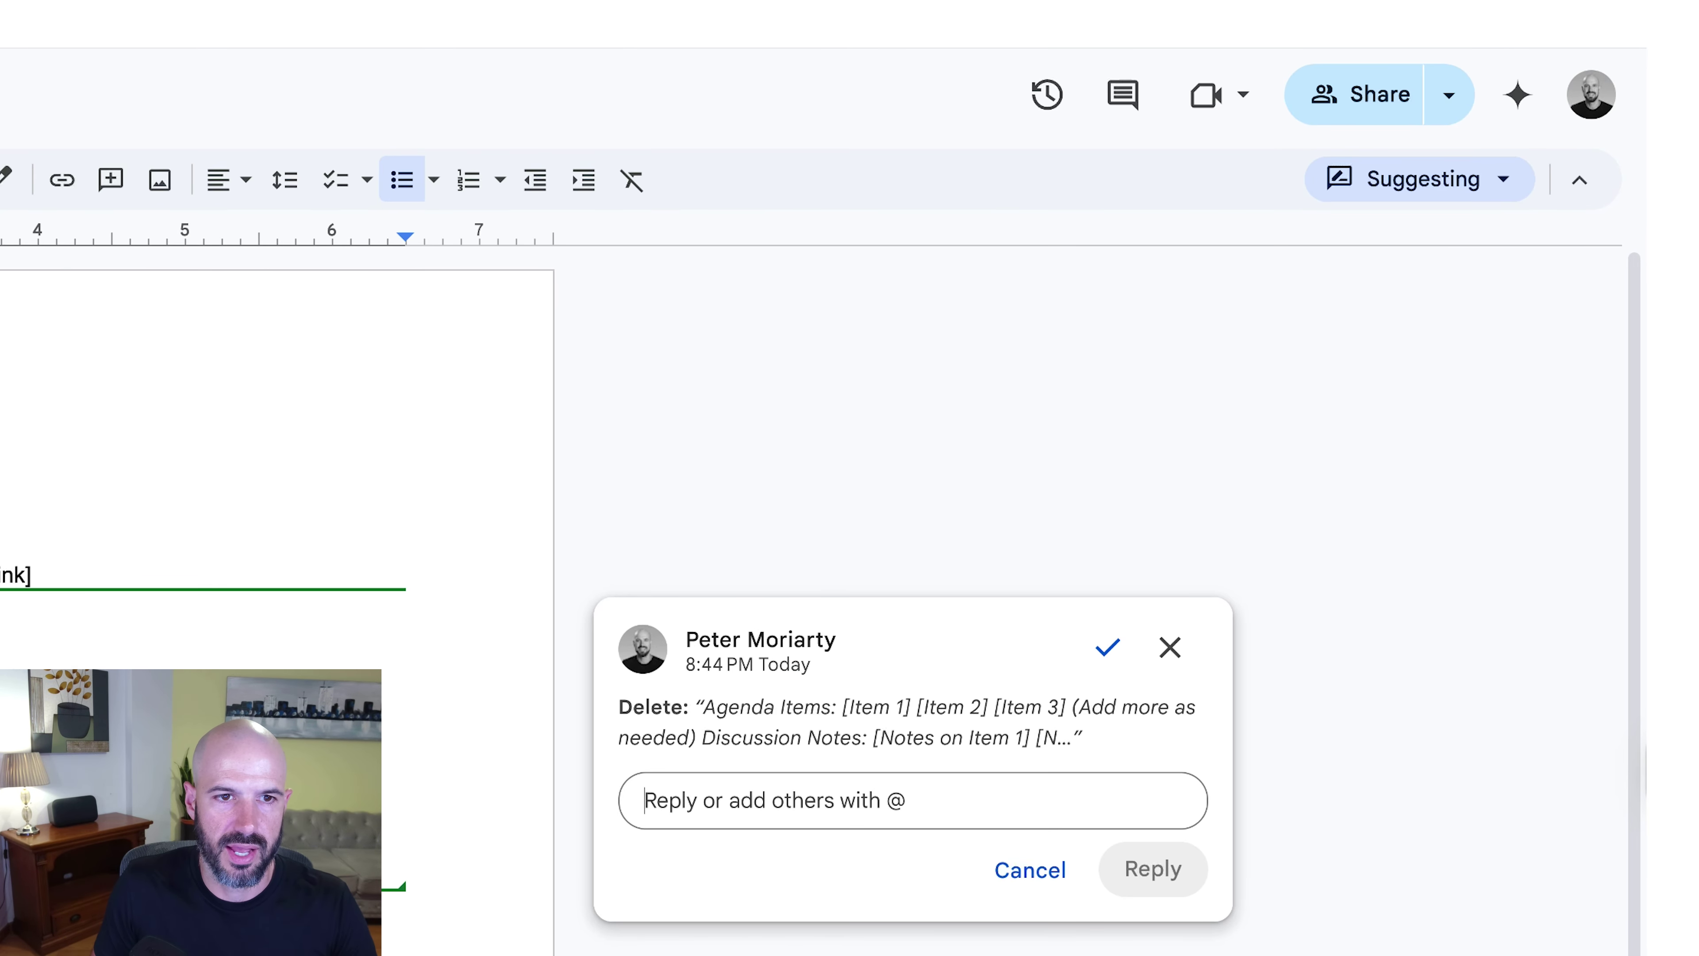
pyautogui.press('Return')
pyautogui.write('da & Log: Dlkfhaskfjhslkfjhsalkfhjas')
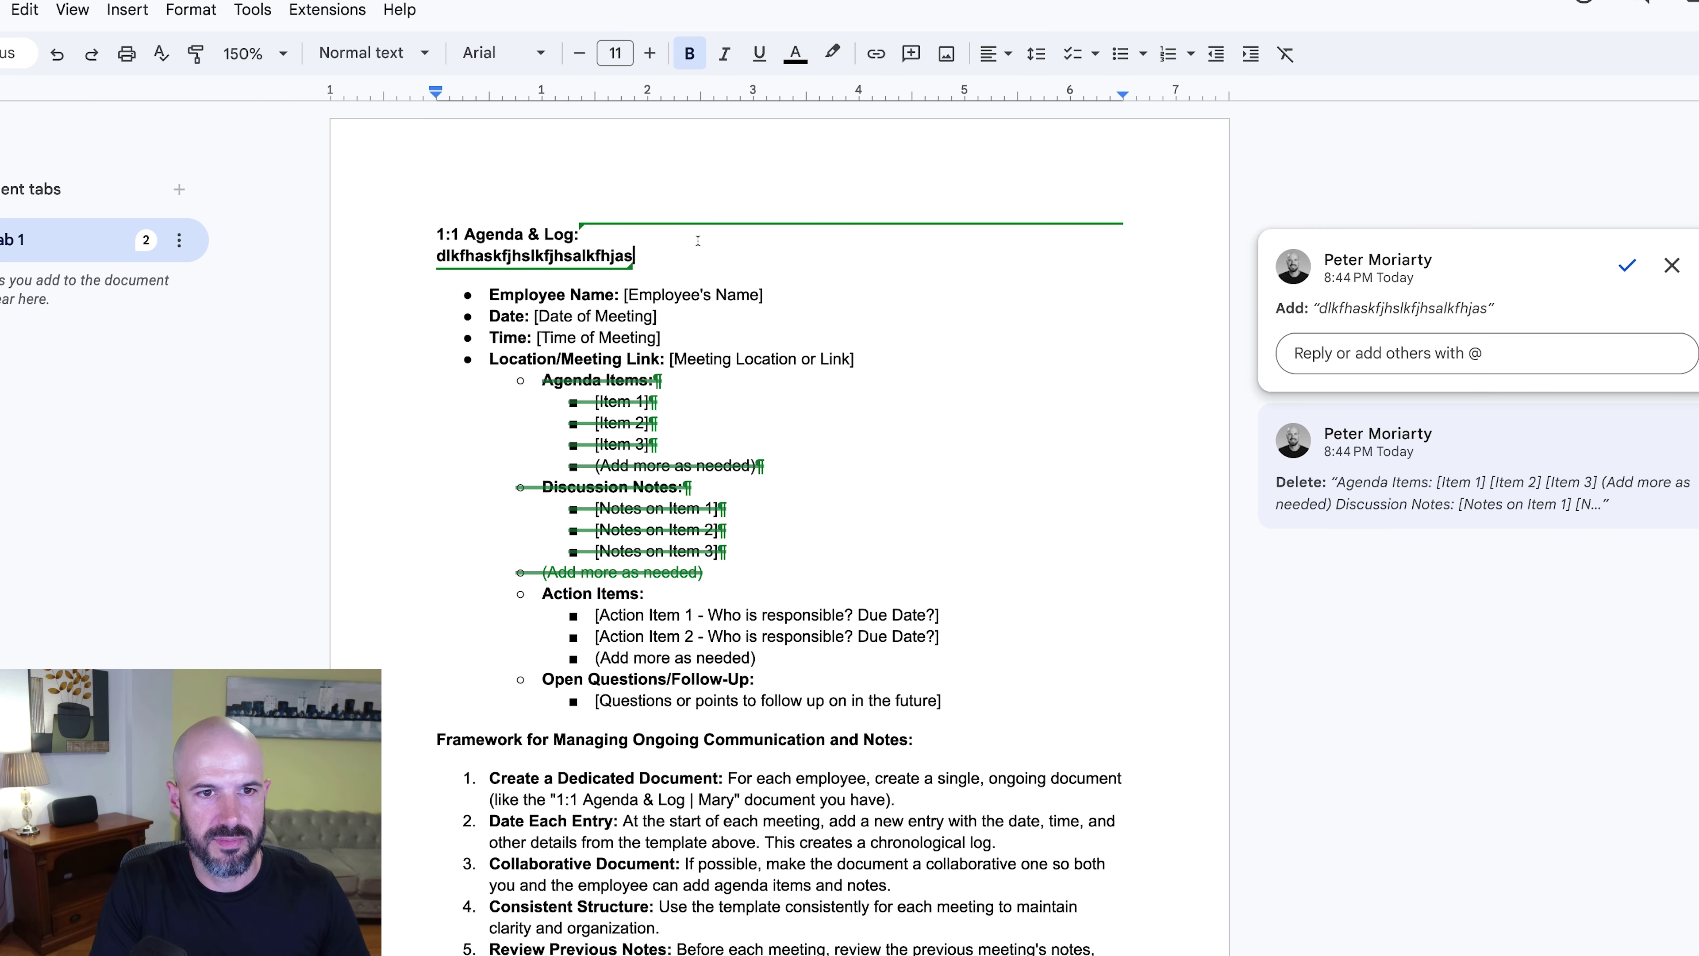
pyautogui.write('ldfkjh alkdfjhaslkdfjhalskdhfjalskhf')
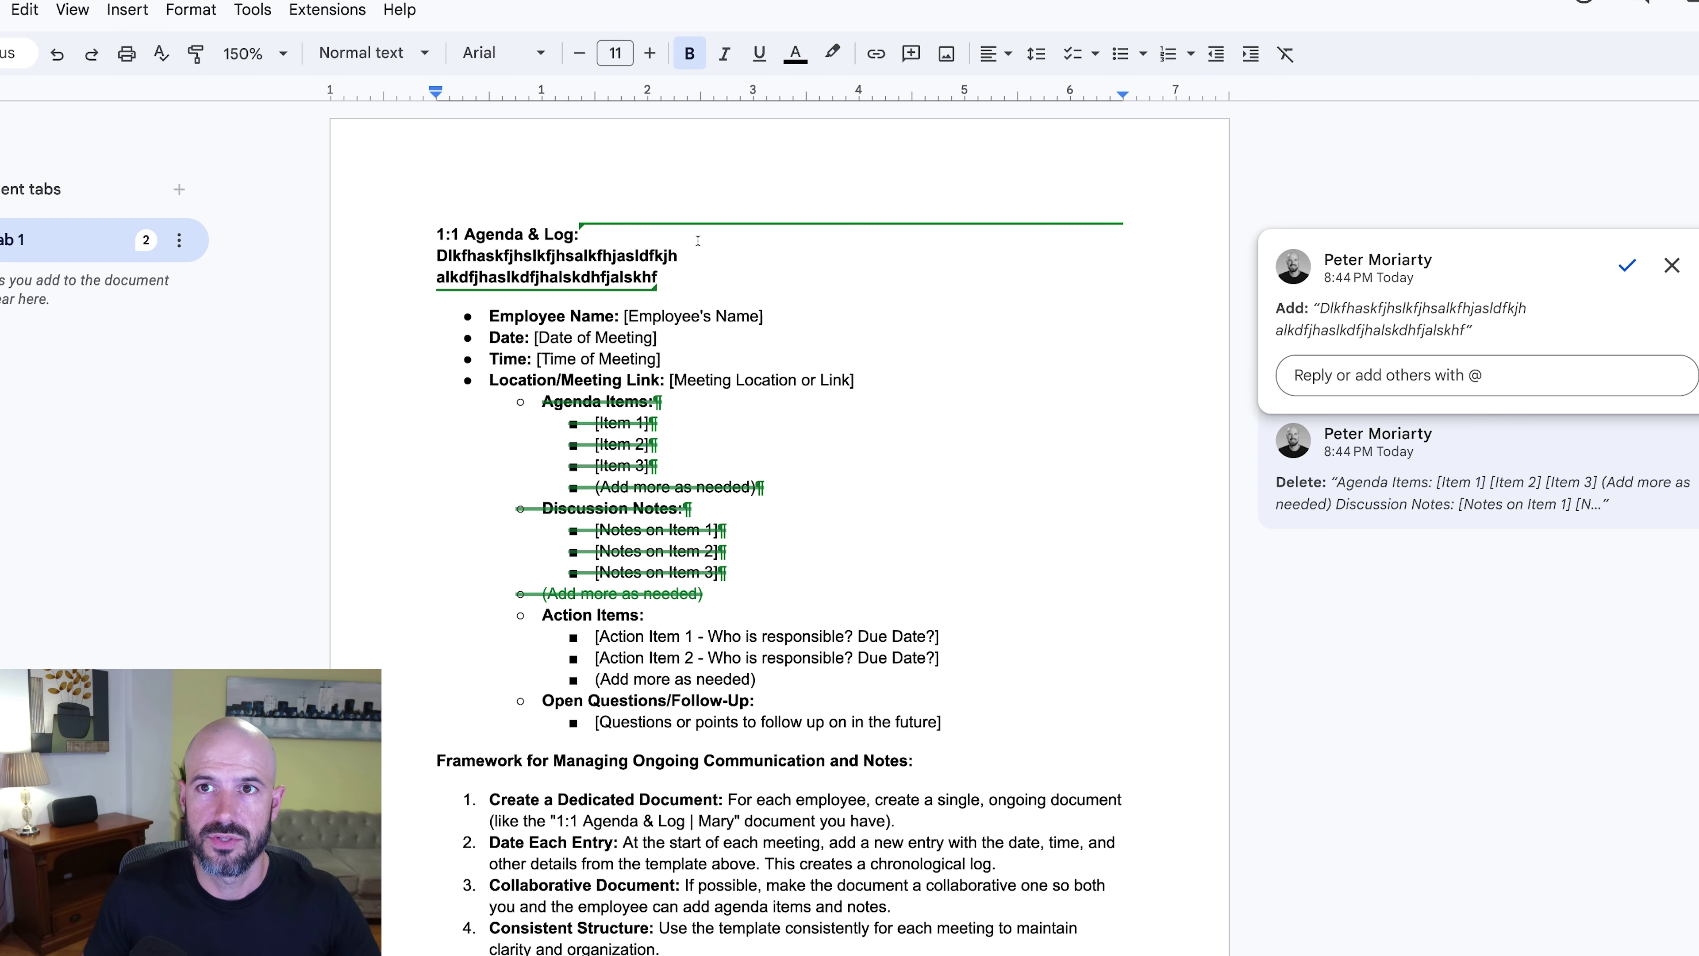
pyautogui.click(936, 320)
pyautogui.click(1414, 334)
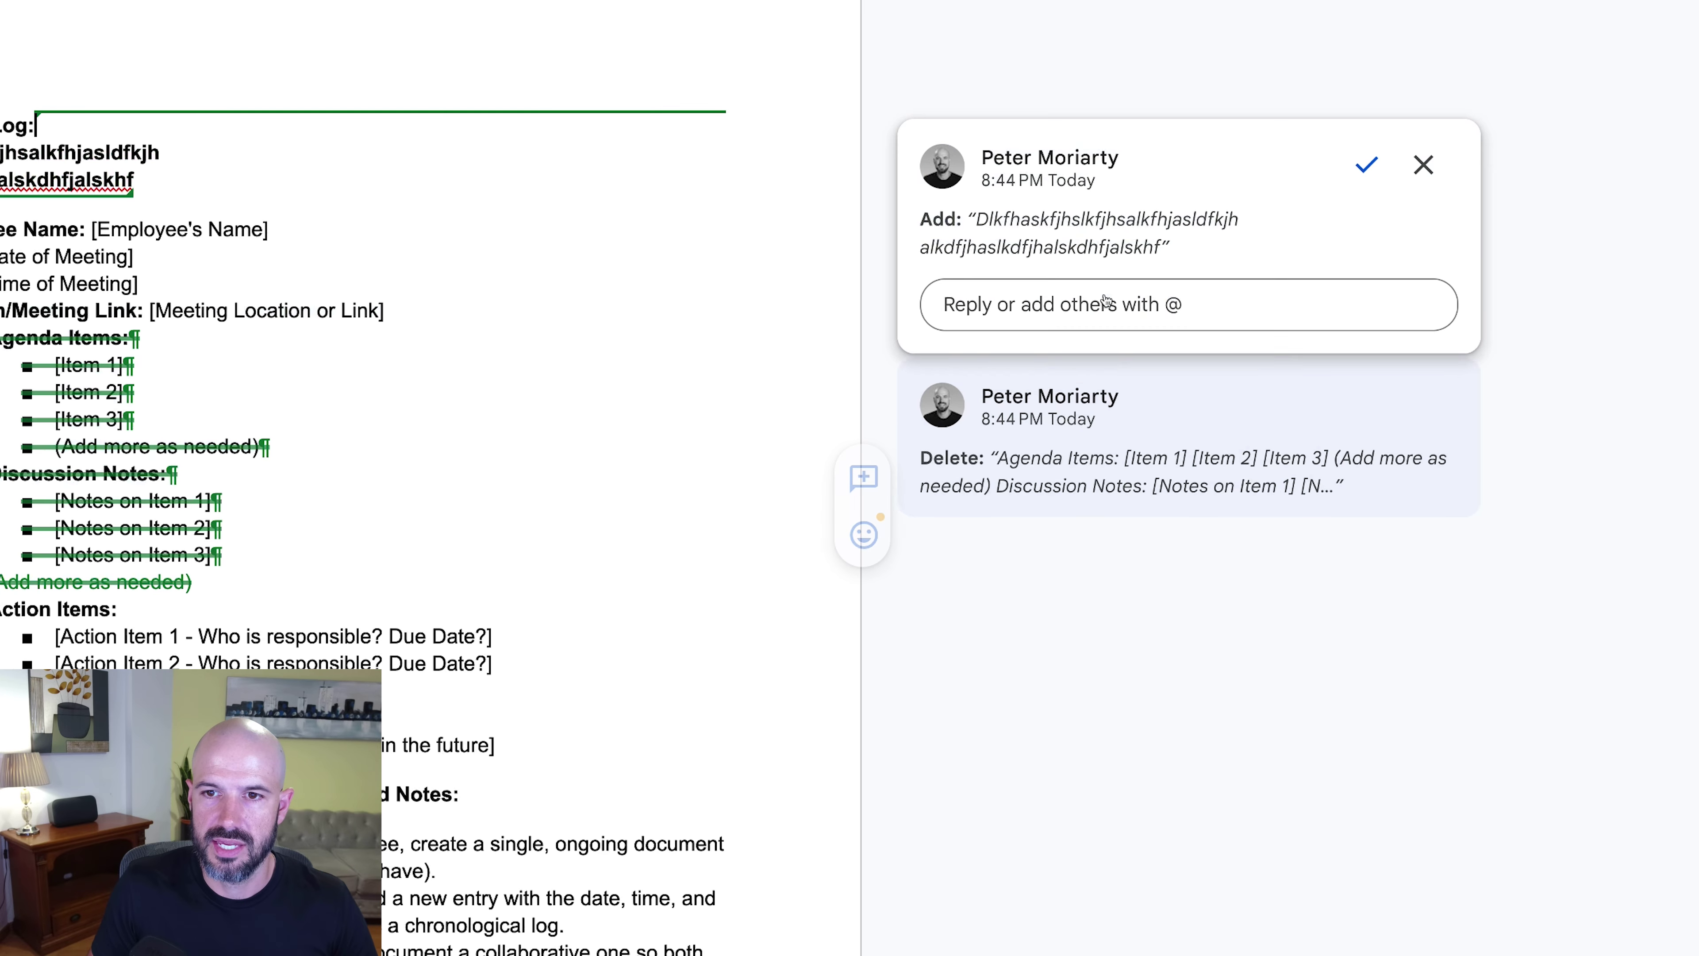
pyautogui.click(1428, 502)
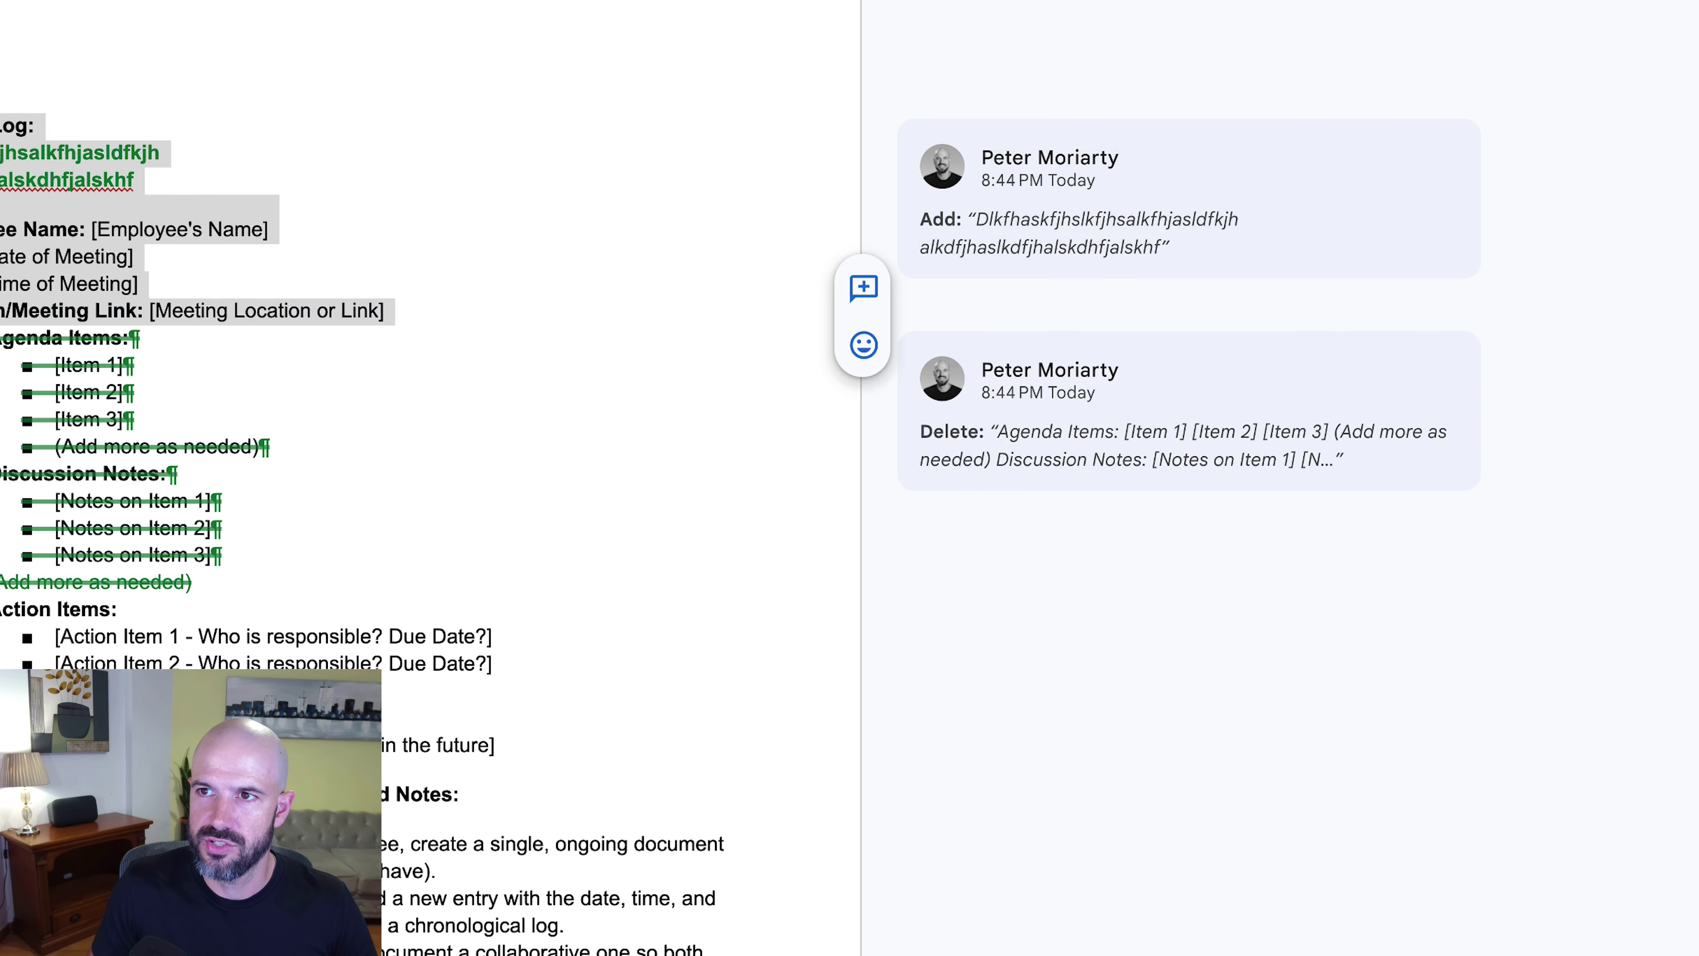
pyautogui.click(1498, 2)
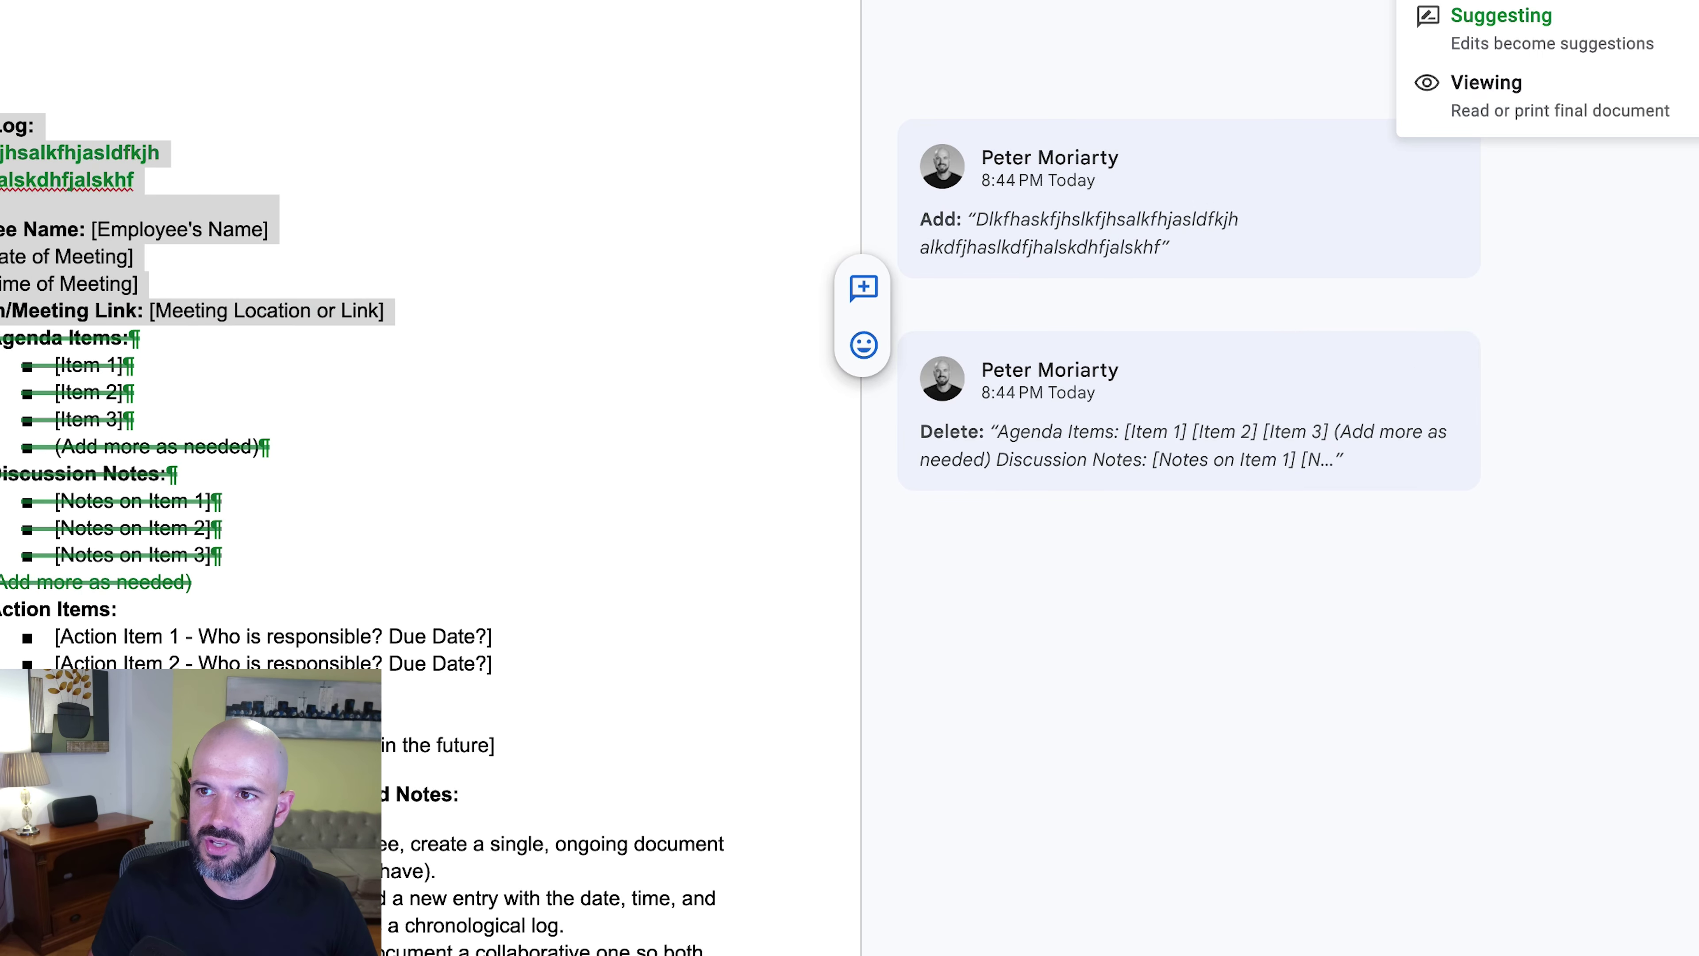
pyautogui.click(1498, 2)
pyautogui.click(391, 251)
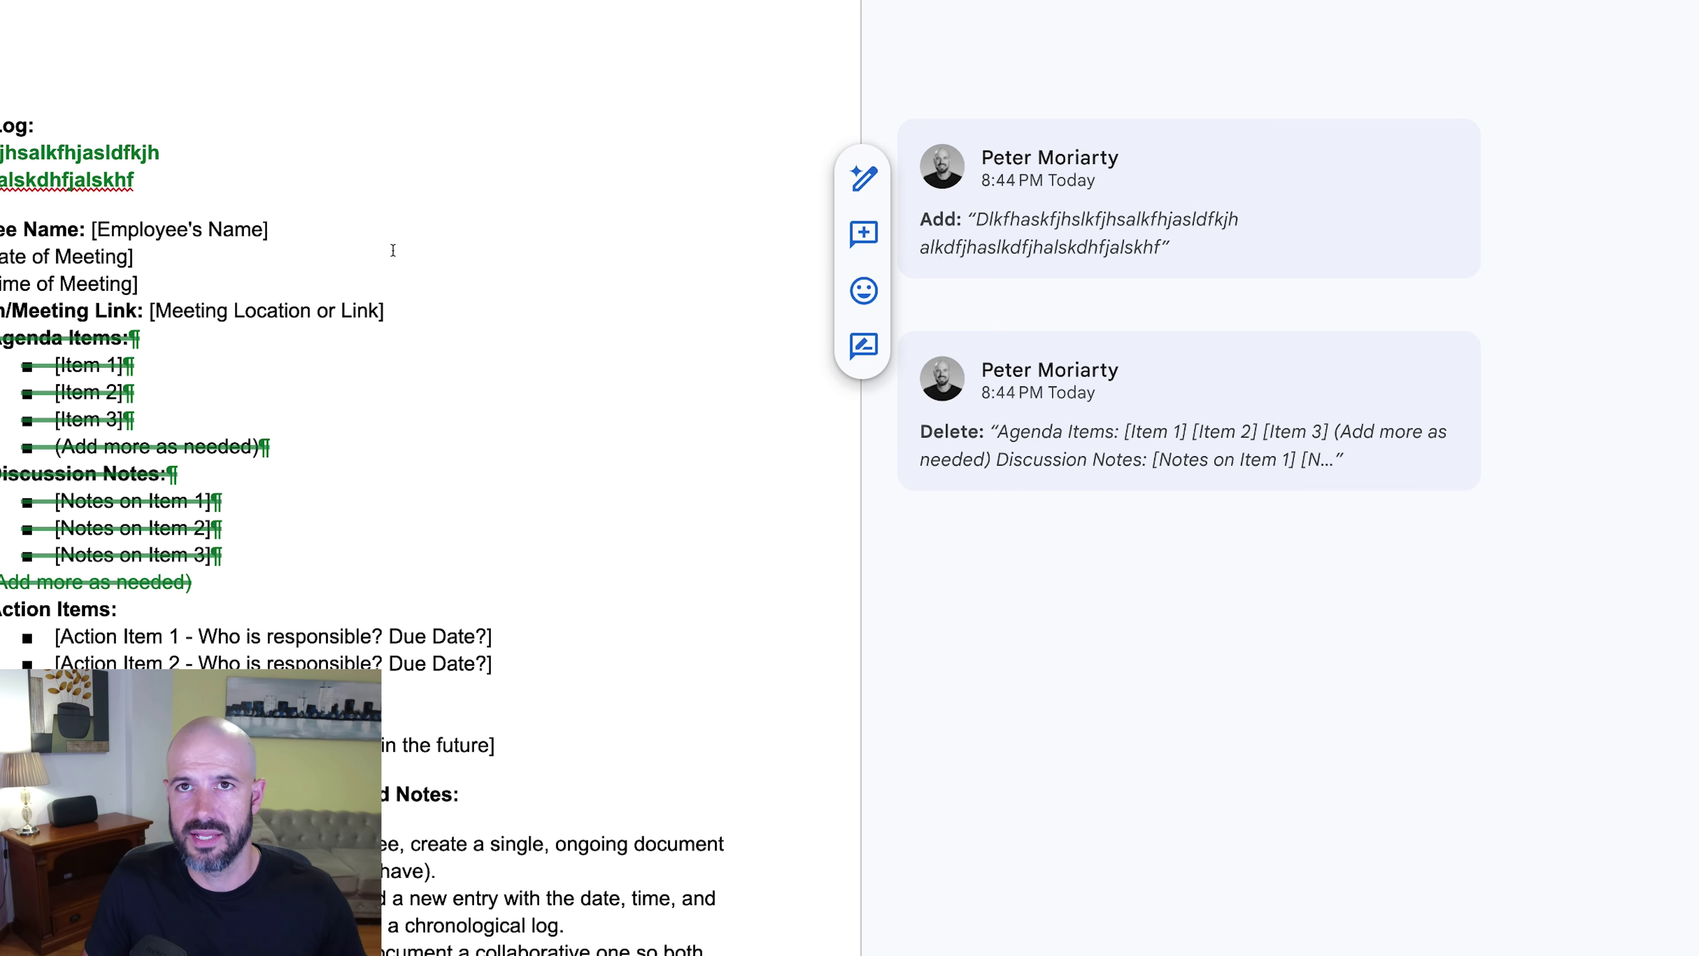
# Step: Accept both suggestions, undo both acceptances, then reject the added lines and the deletion
pyautogui.scroll(-5, 392, 250)
pyautogui.scroll(5, 393, 250)
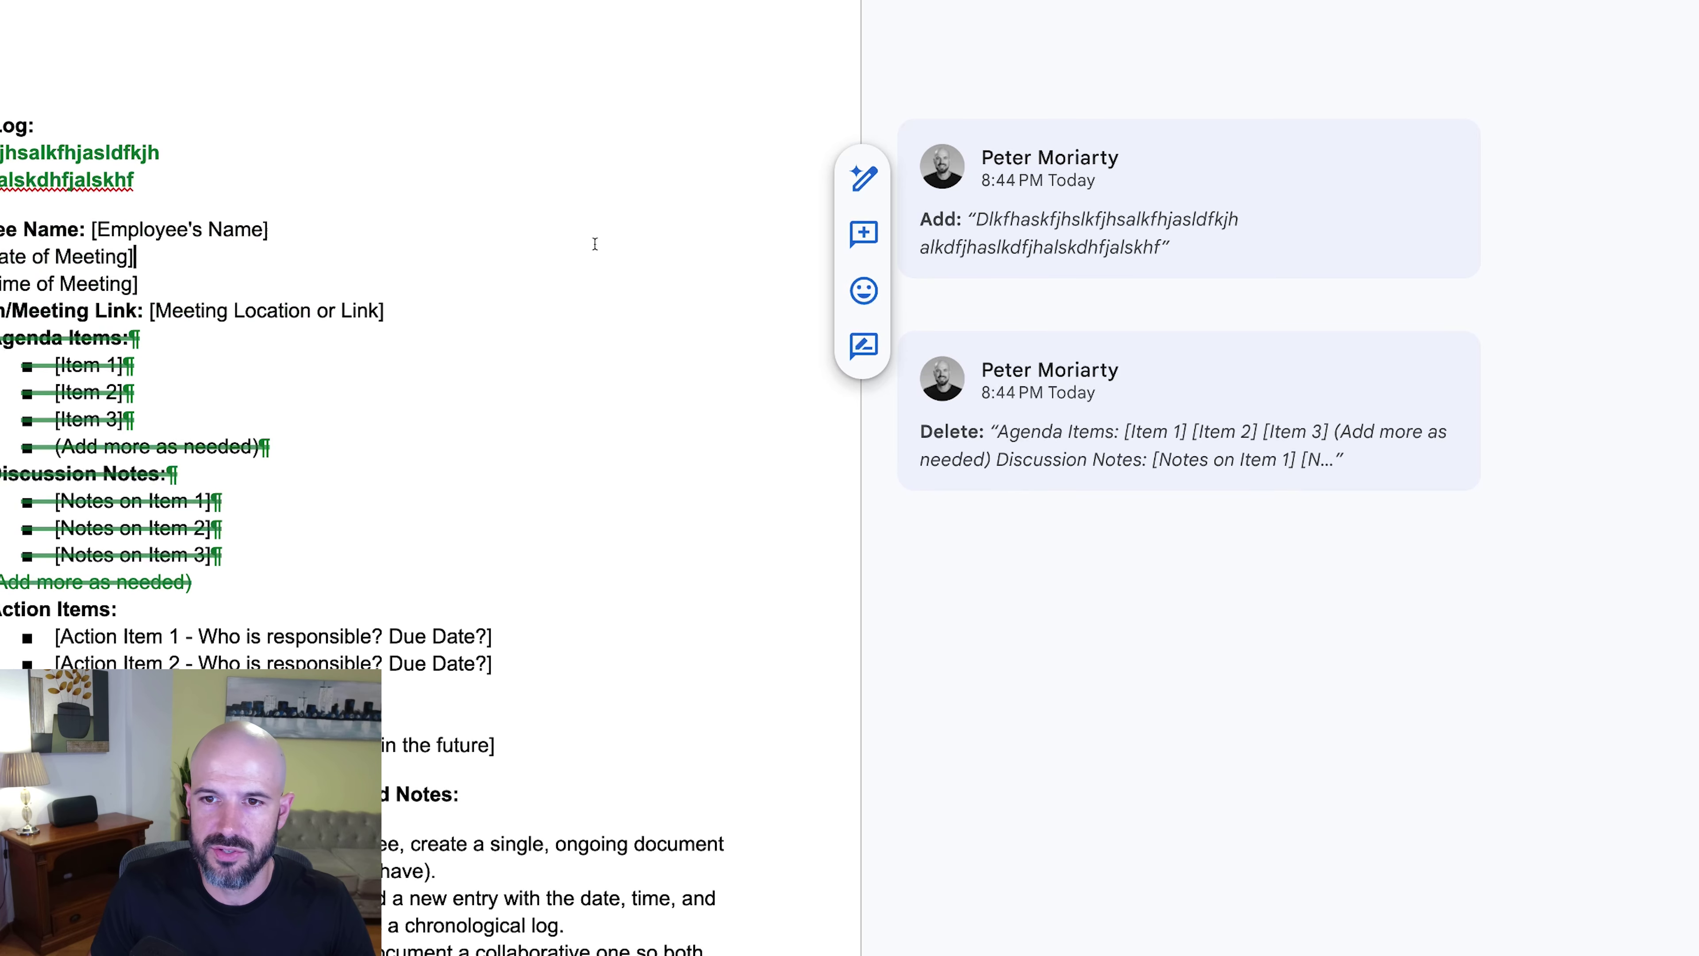
pyautogui.moveTo(1358, 209)
pyautogui.click(1367, 178)
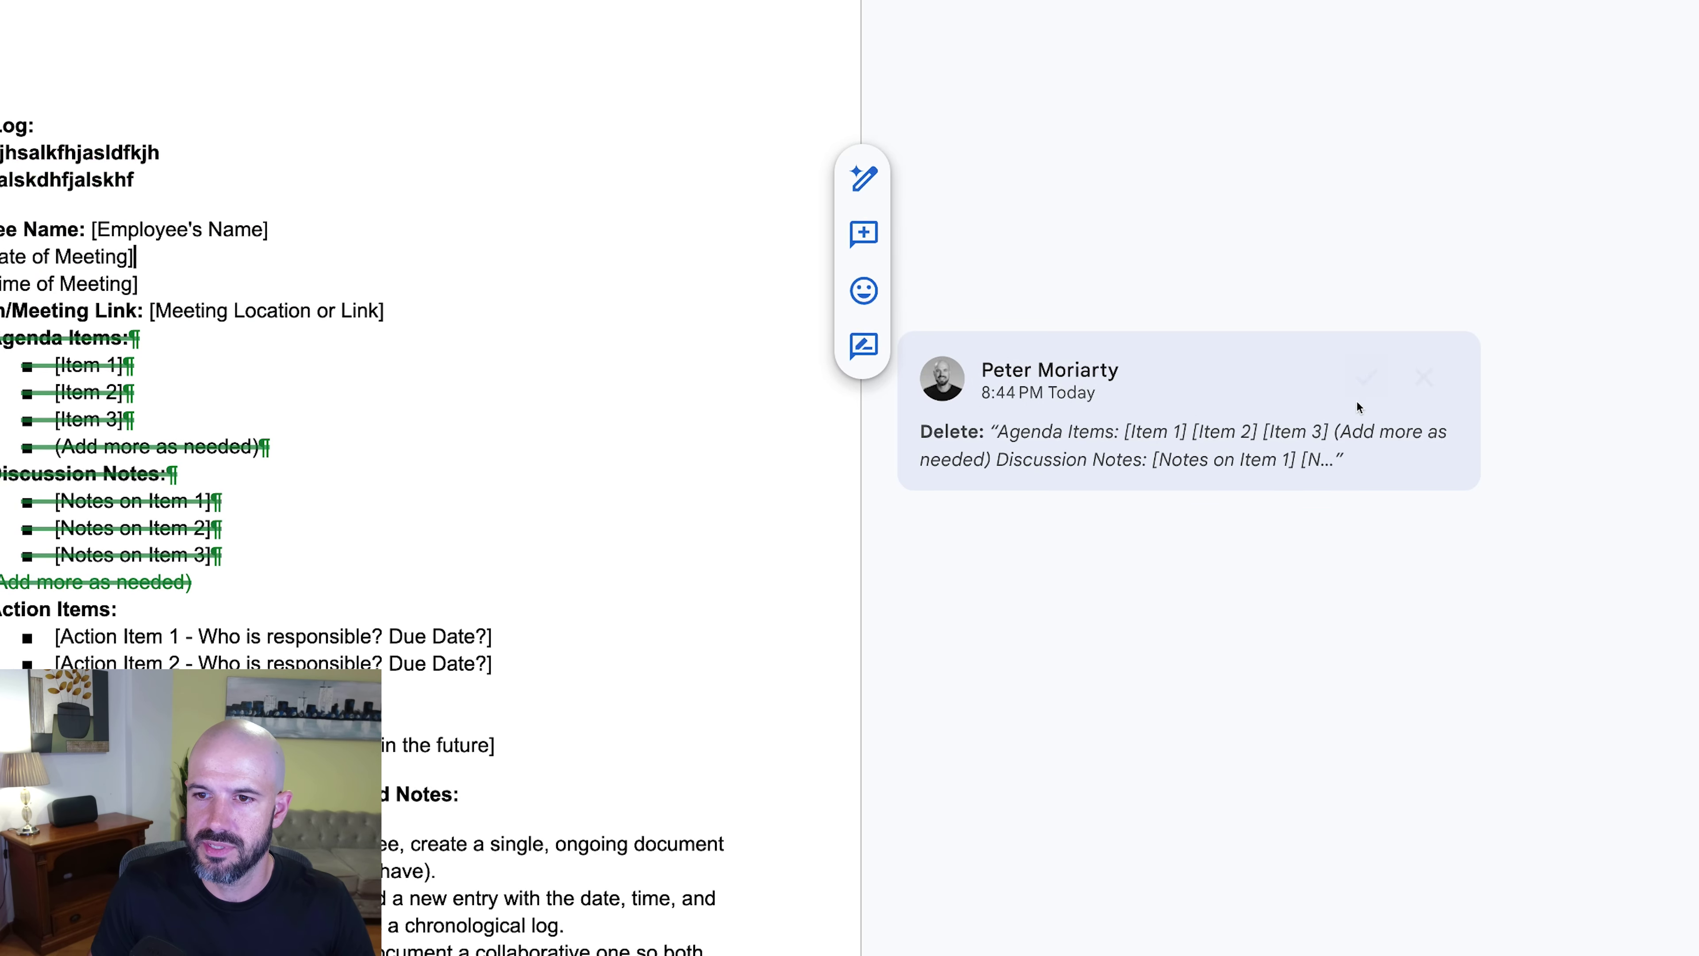
pyautogui.click(1367, 379)
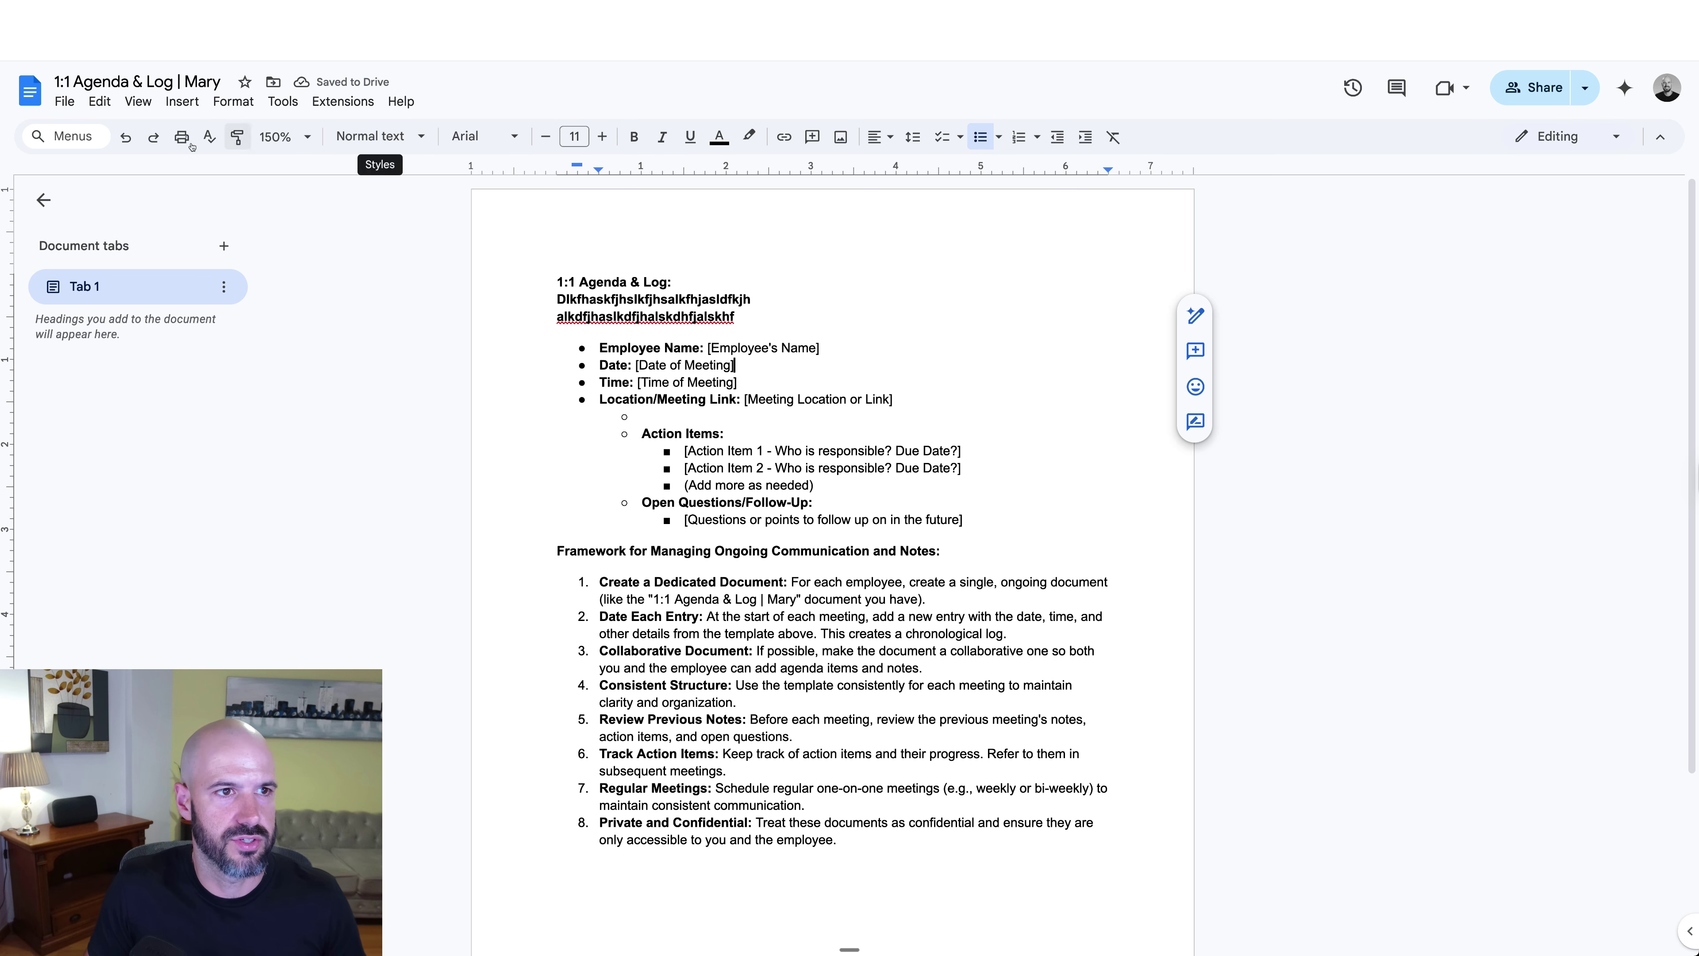
pyautogui.click(125, 137)
pyautogui.click(126, 137)
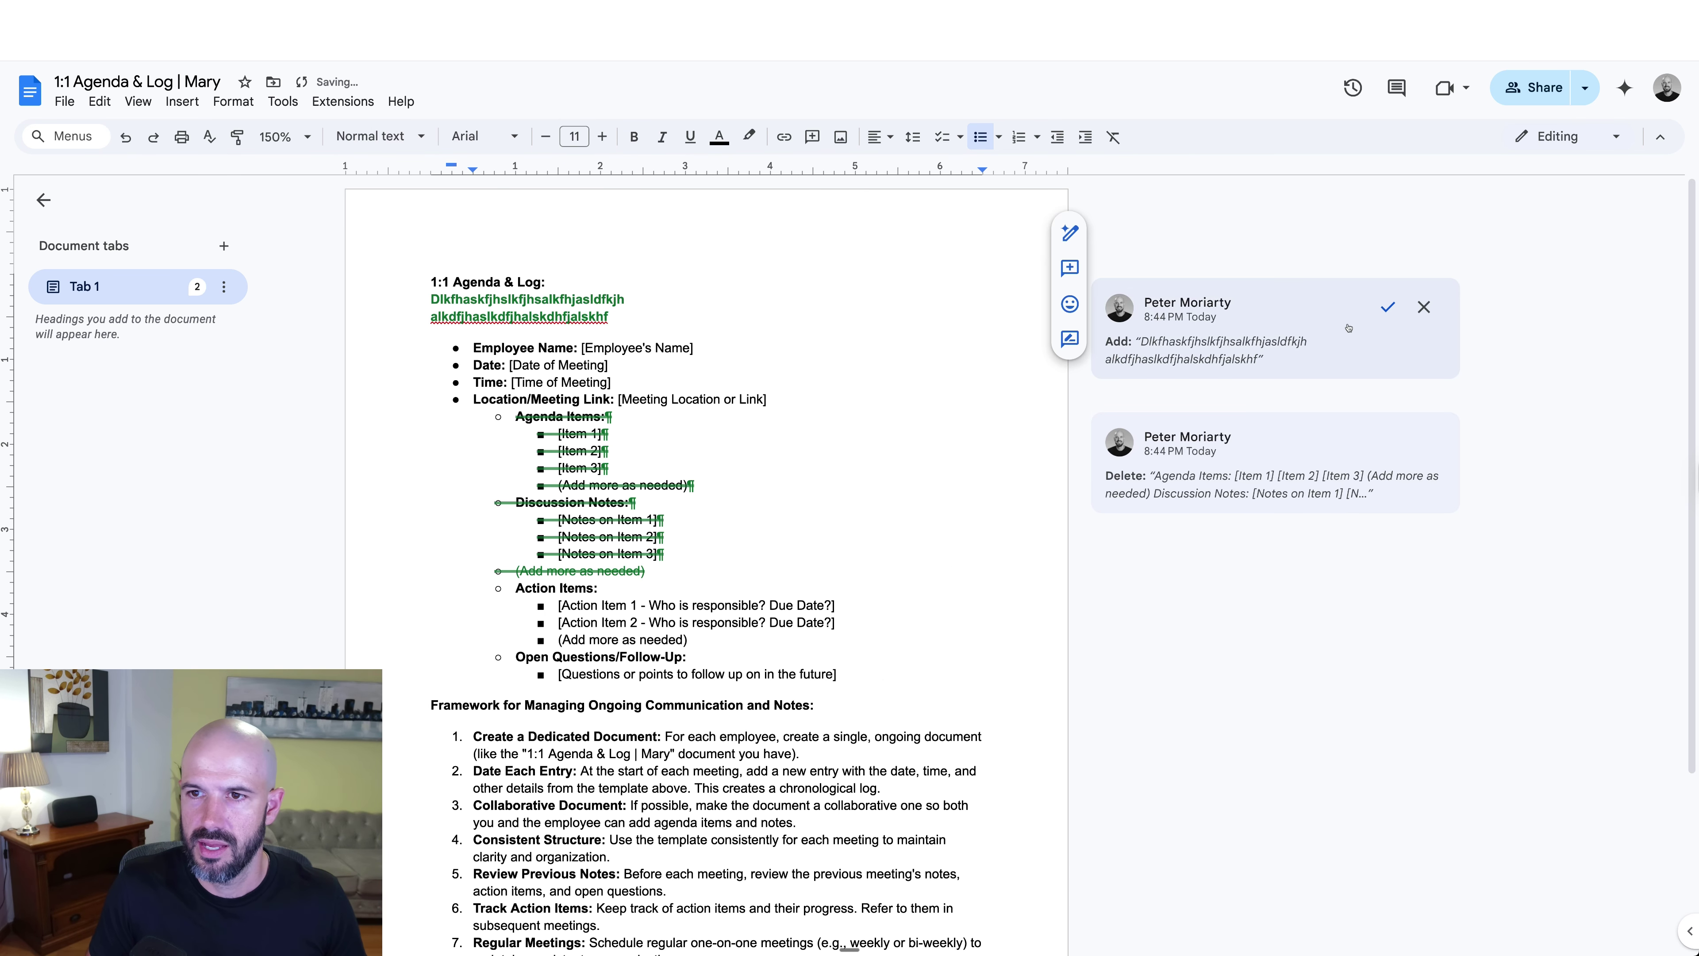
pyautogui.click(1425, 306)
pyautogui.click(1425, 407)
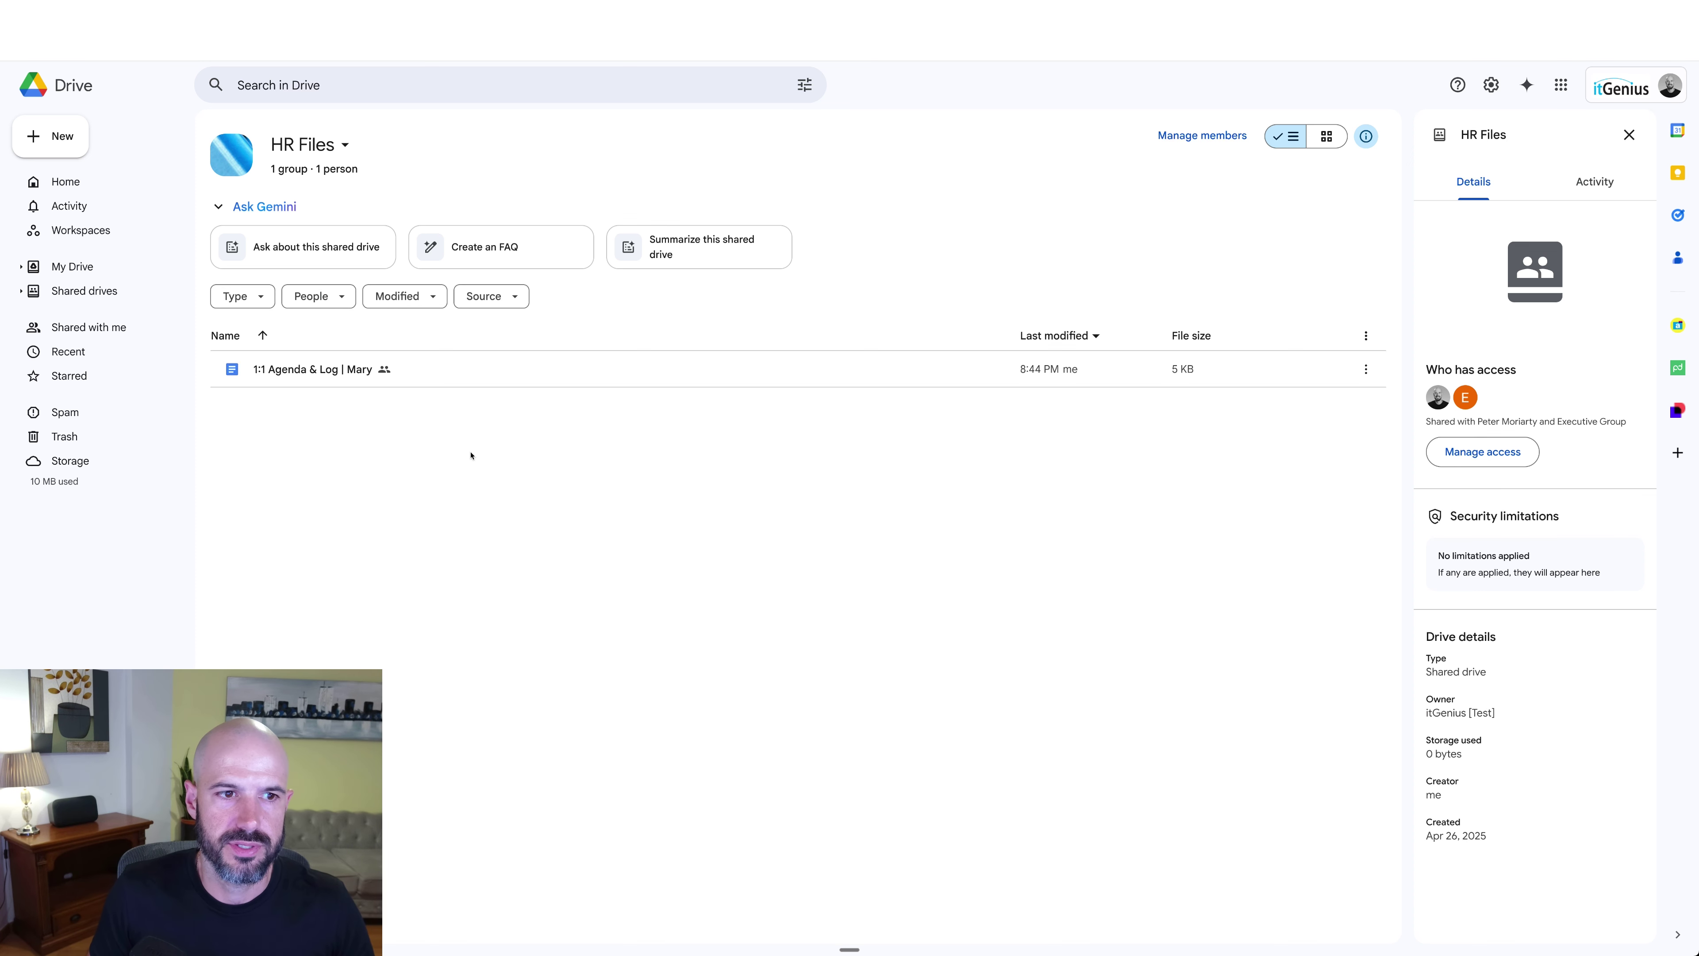
pyautogui.click(1220, 142)
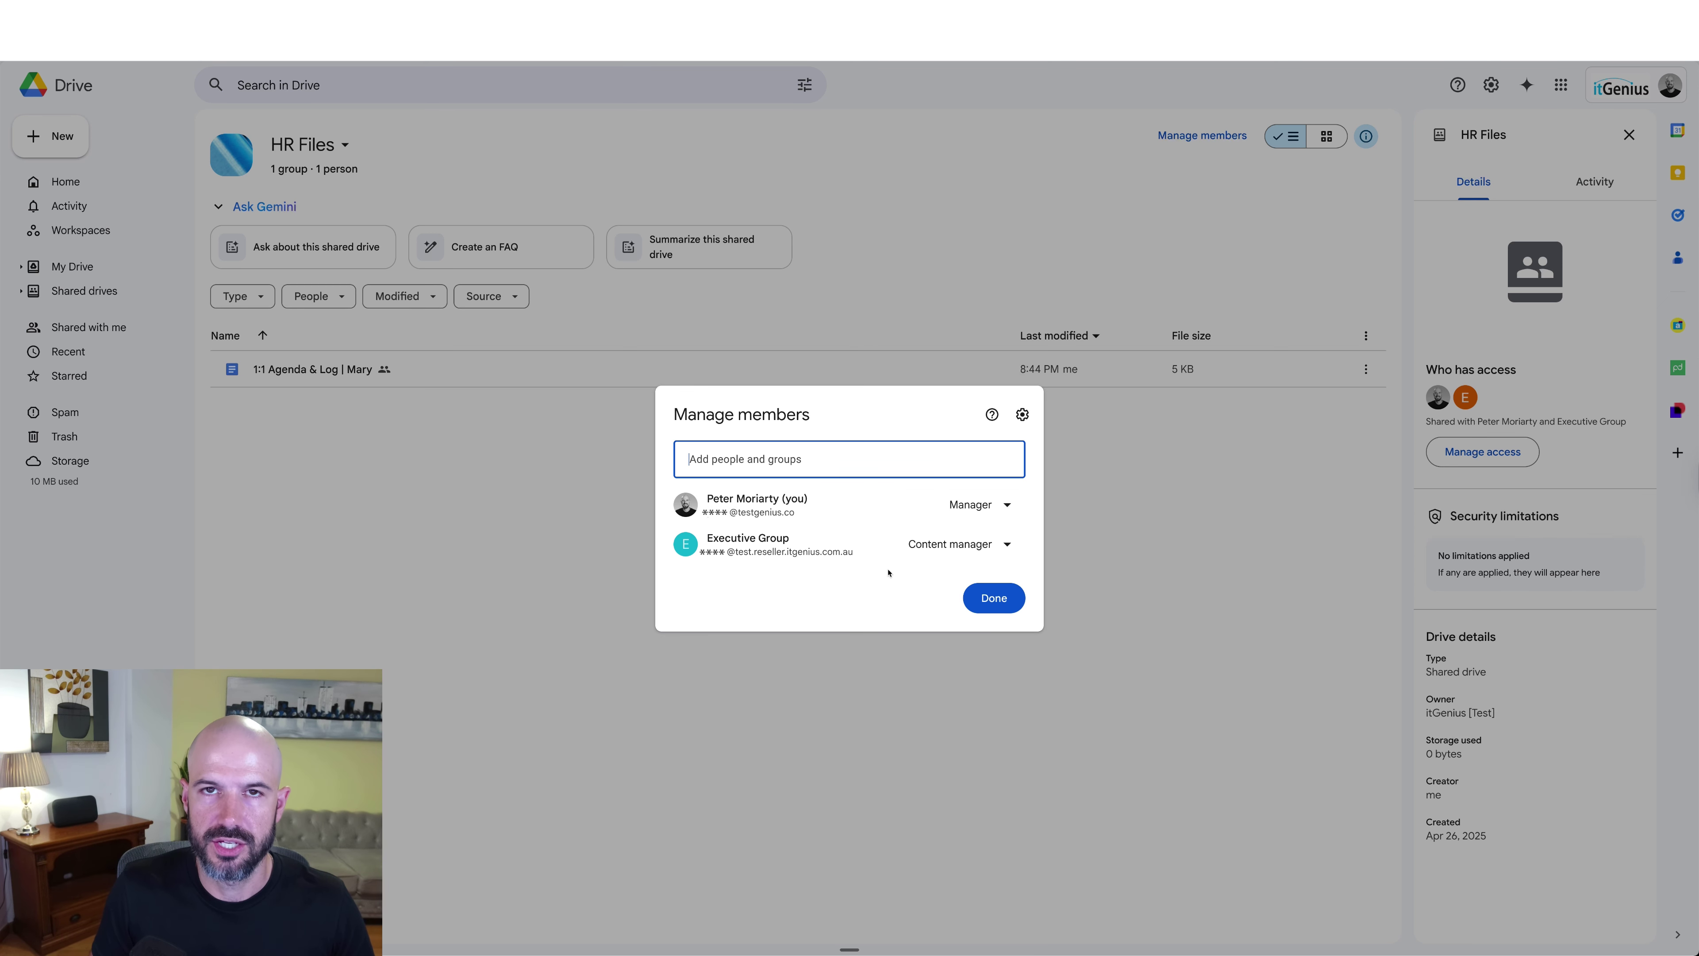
pyautogui.click(993, 598)
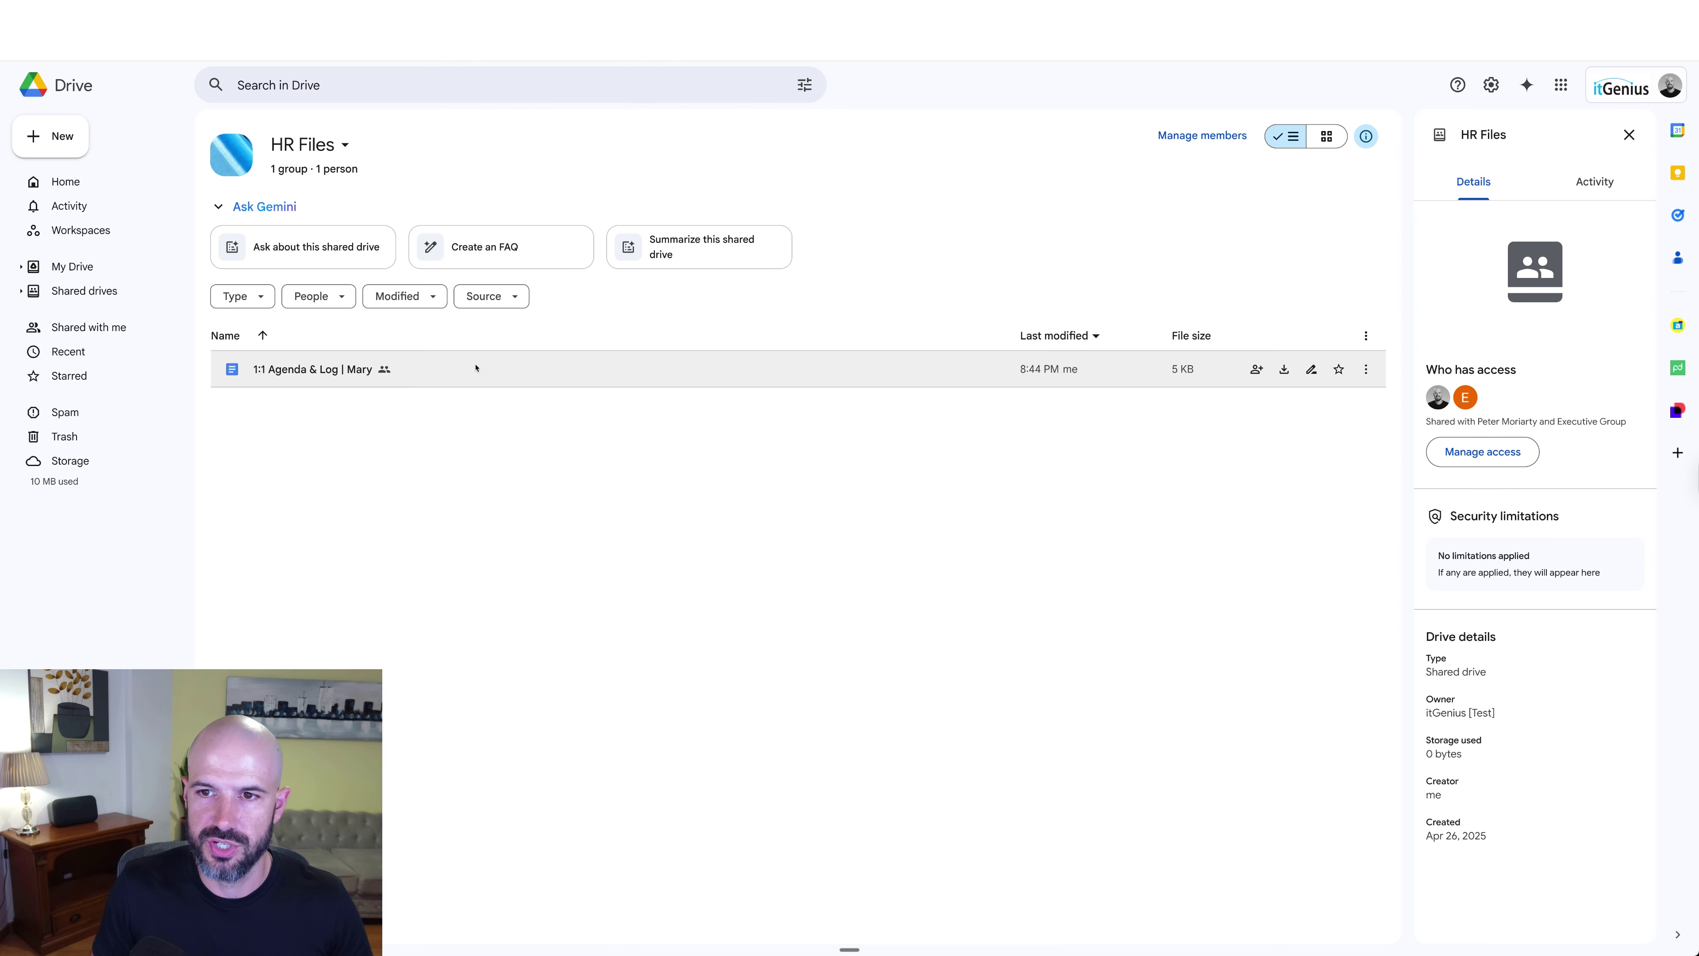
pyautogui.moveTo(462, 373); pyautogui.dragTo(490, 395)
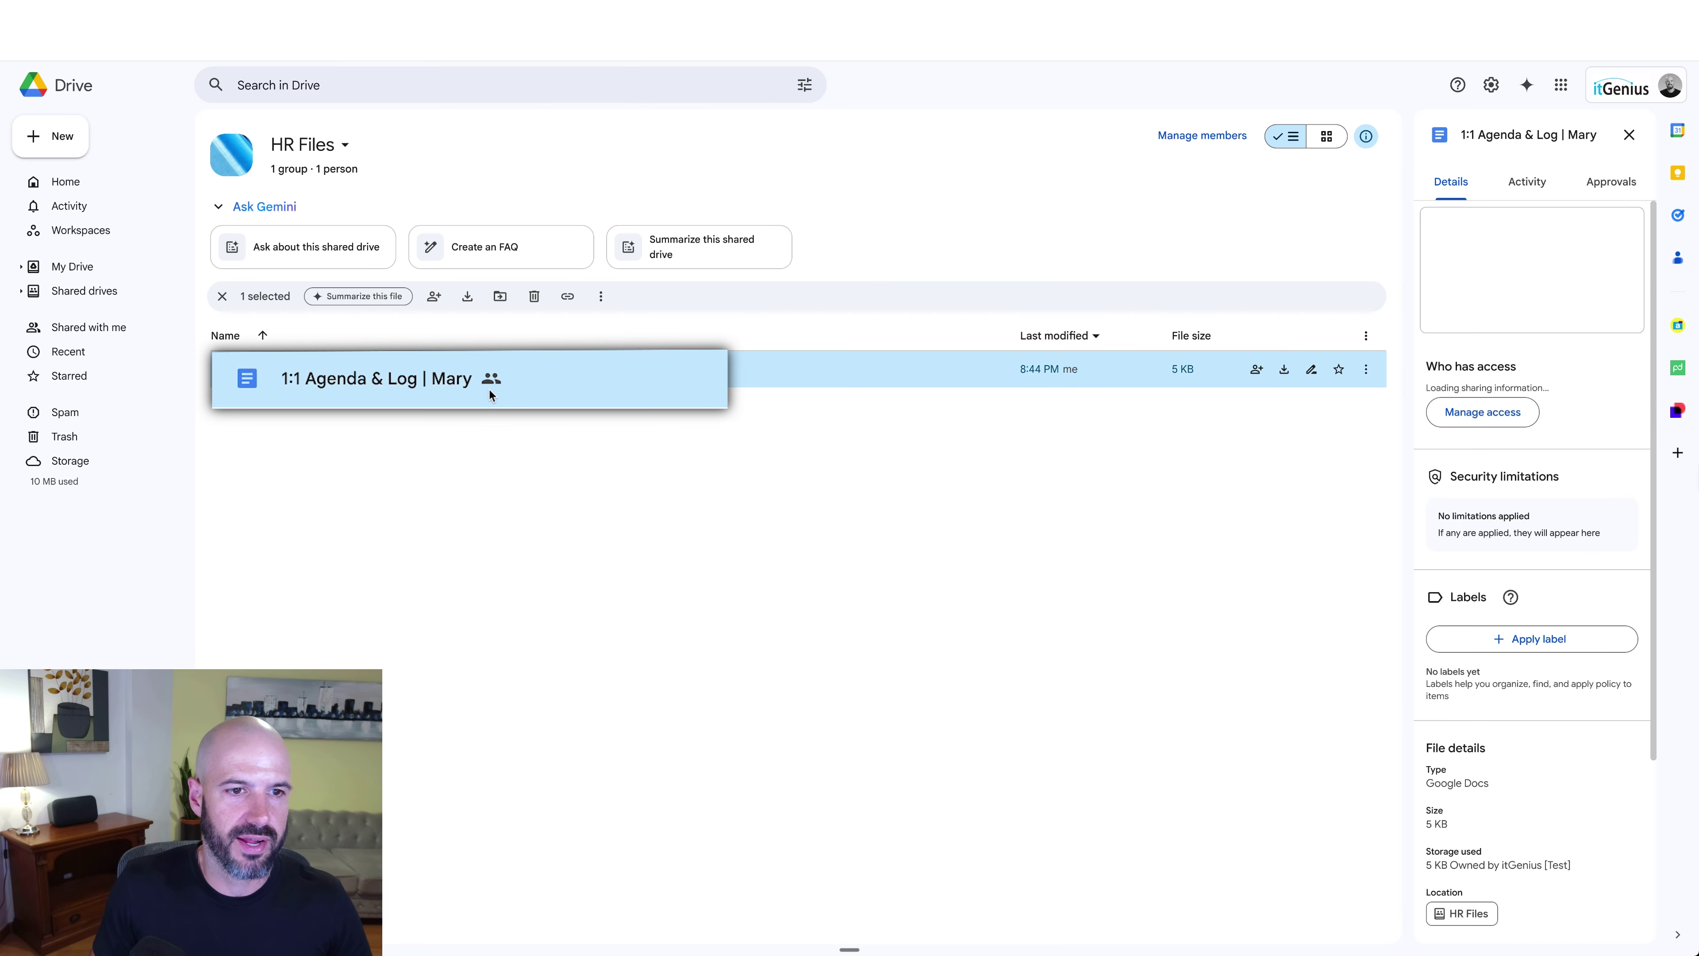
pyautogui.click(433, 297)
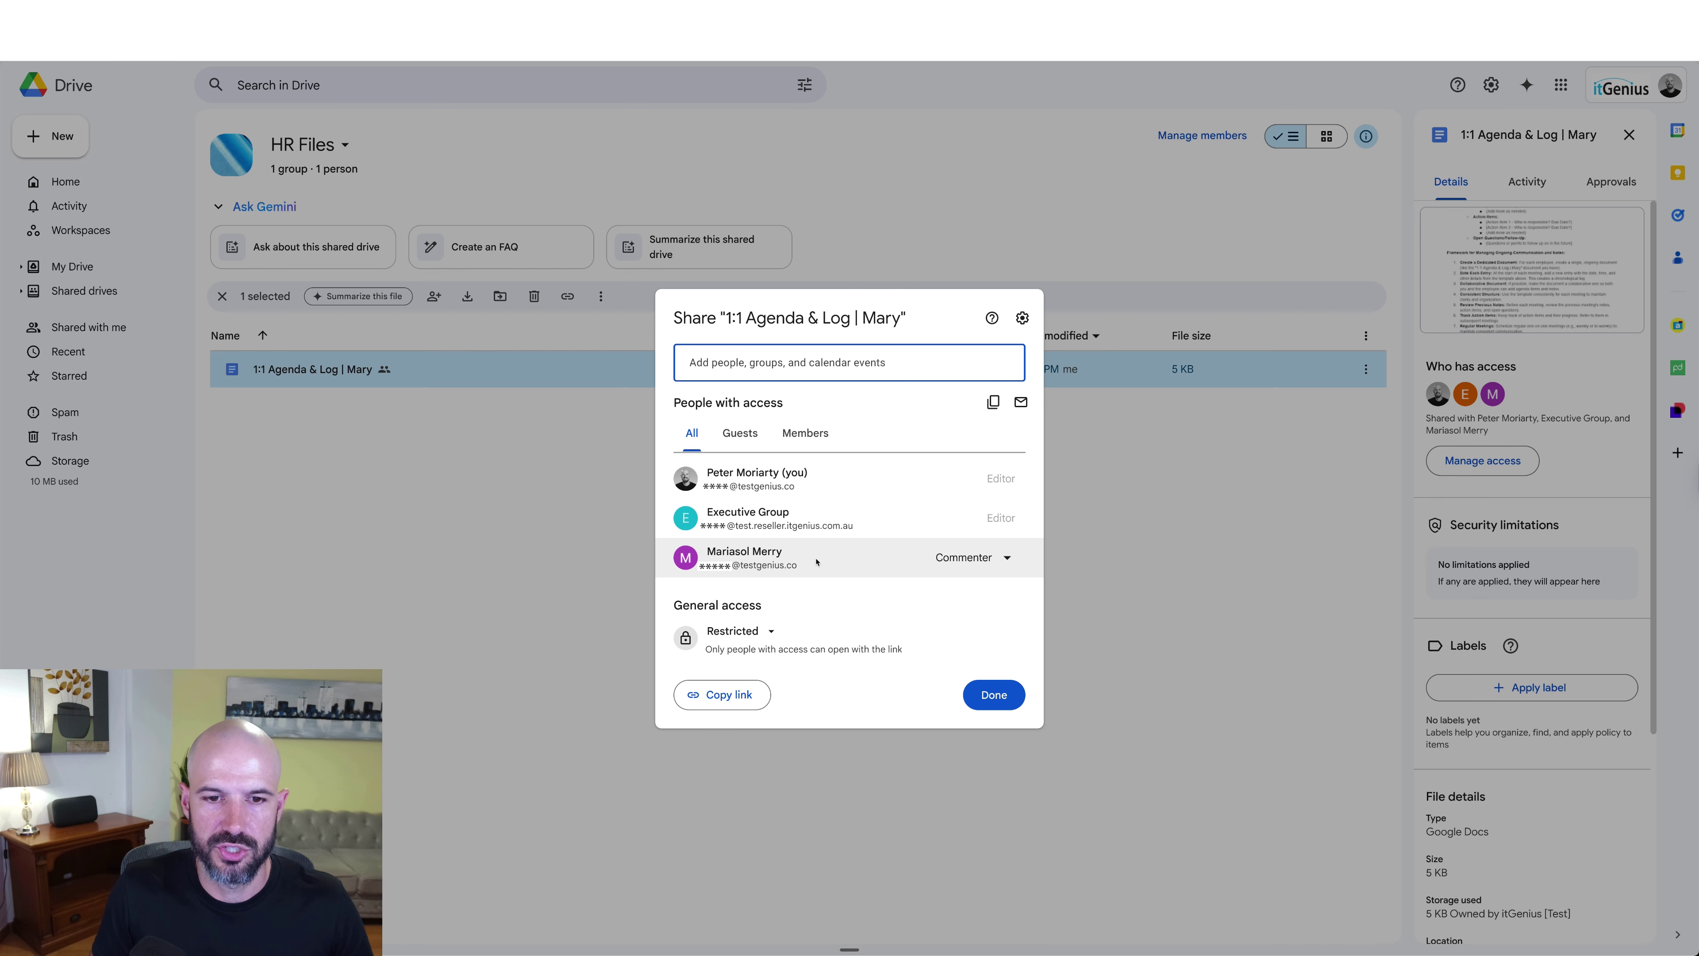
pyautogui.moveTo(816, 562)
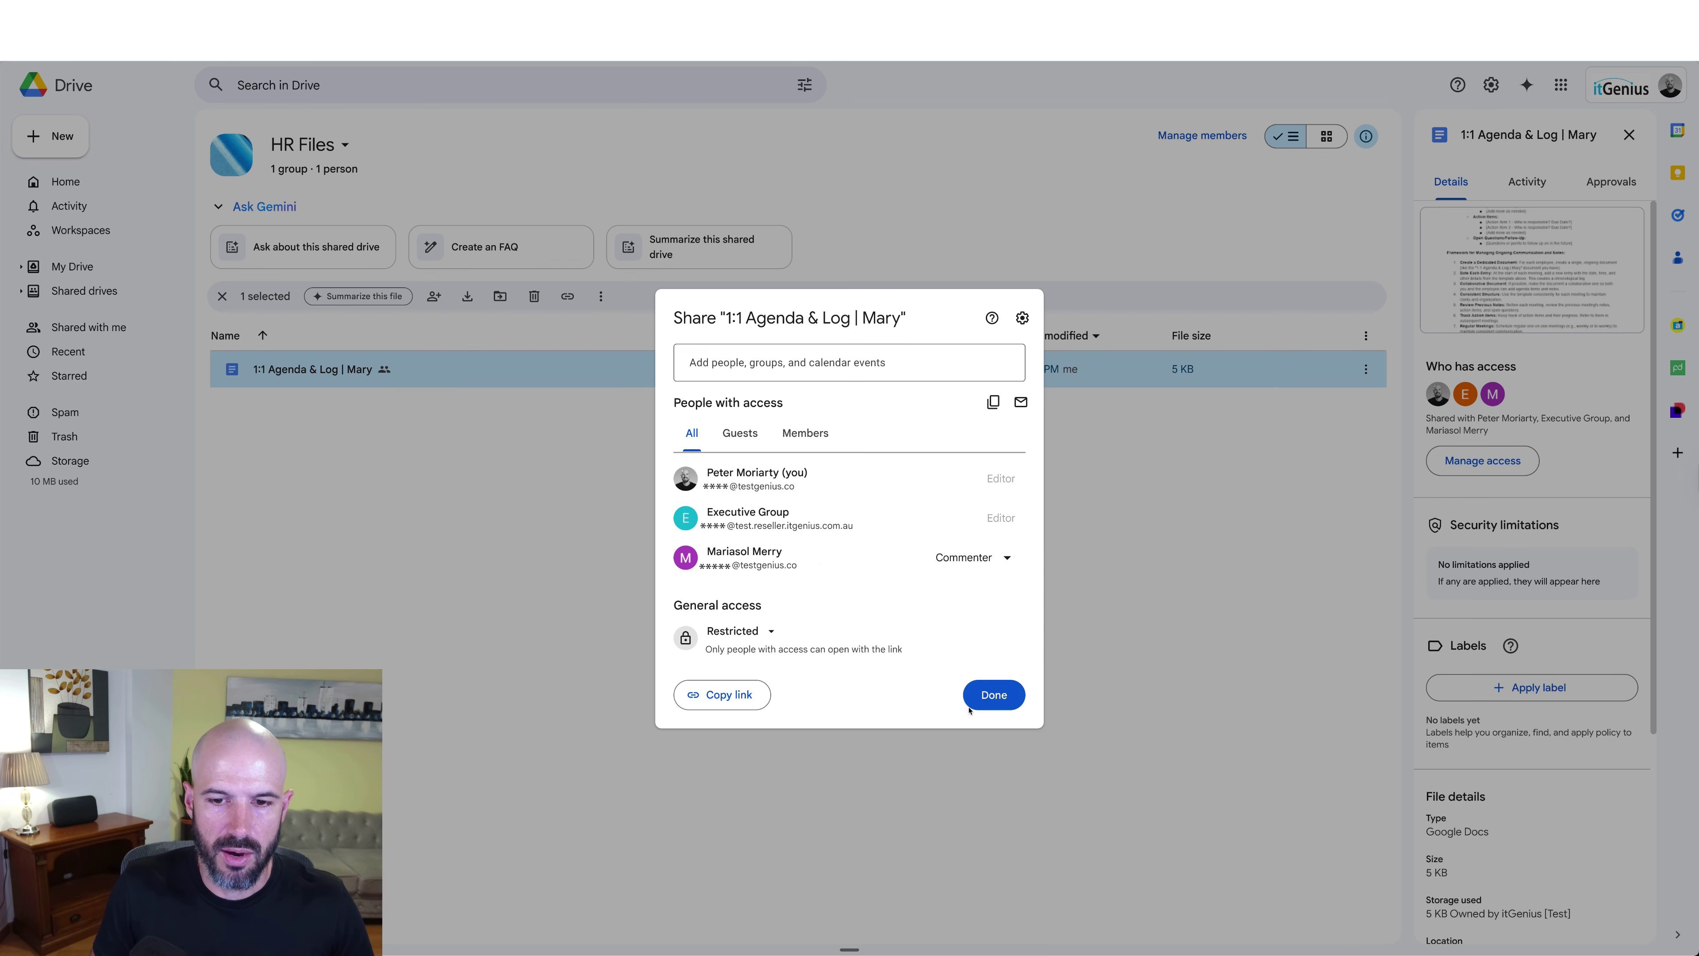
pyautogui.click(995, 696)
pyautogui.click(635, 440)
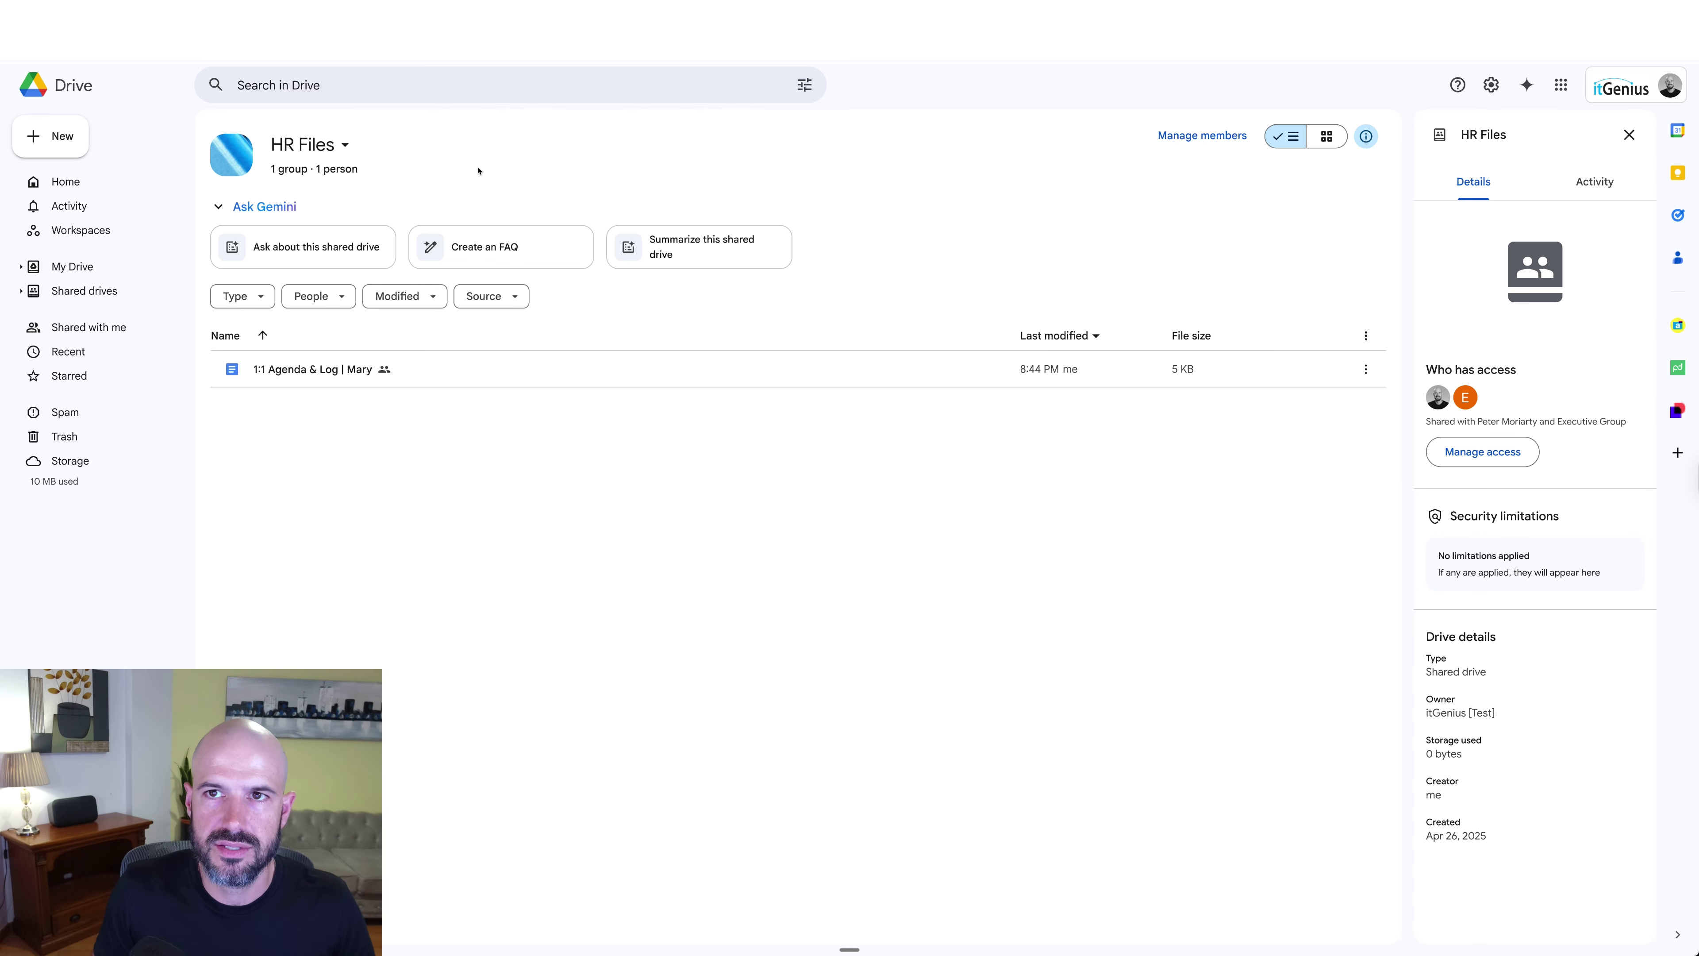
pyautogui.click(342, 146)
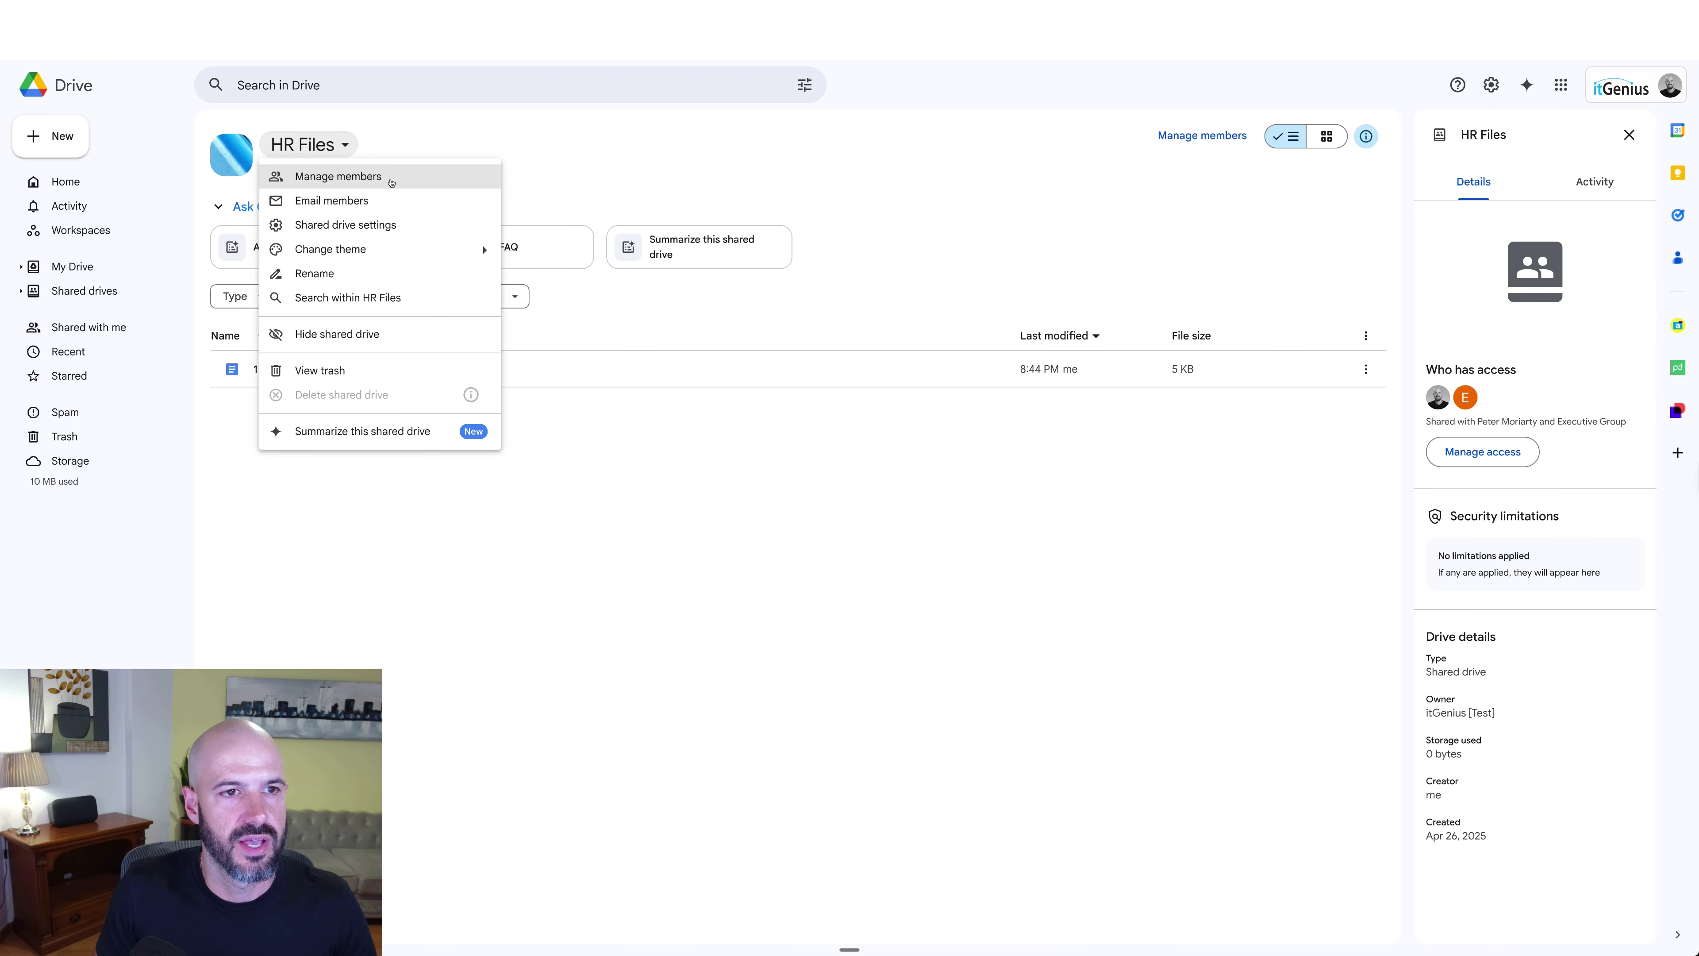
# Step: Bring up Shared drive settings for HR Files from the Shared drives list
pyautogui.click(391, 179)
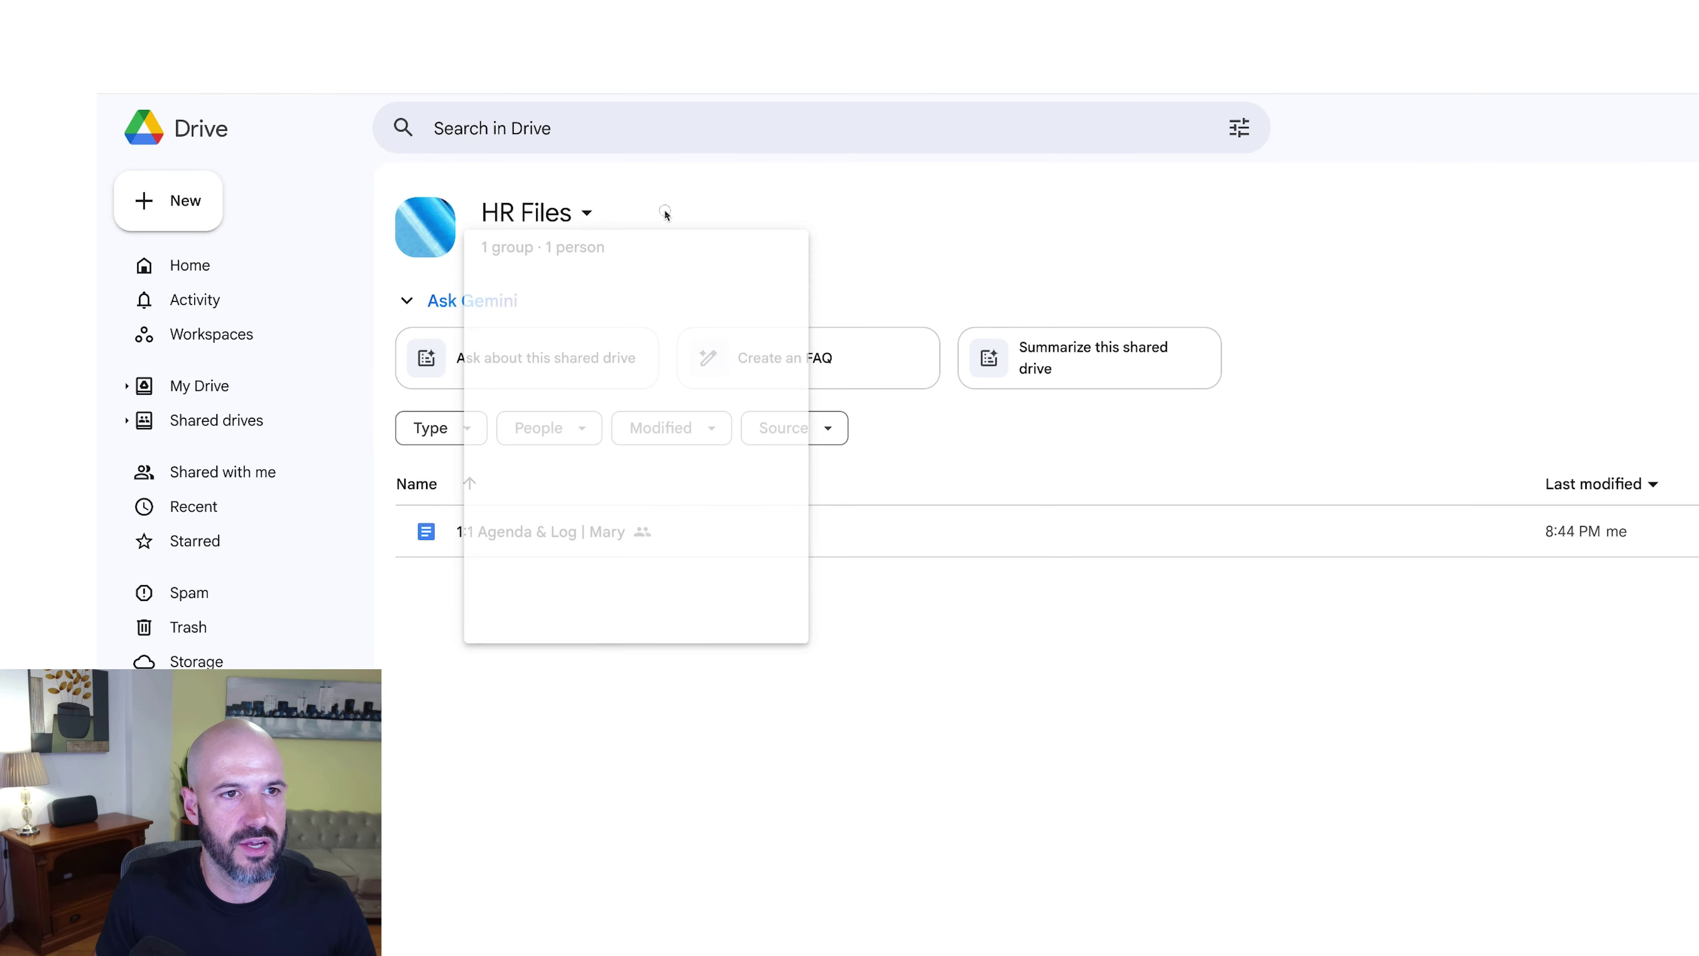
pyautogui.click(251, 423)
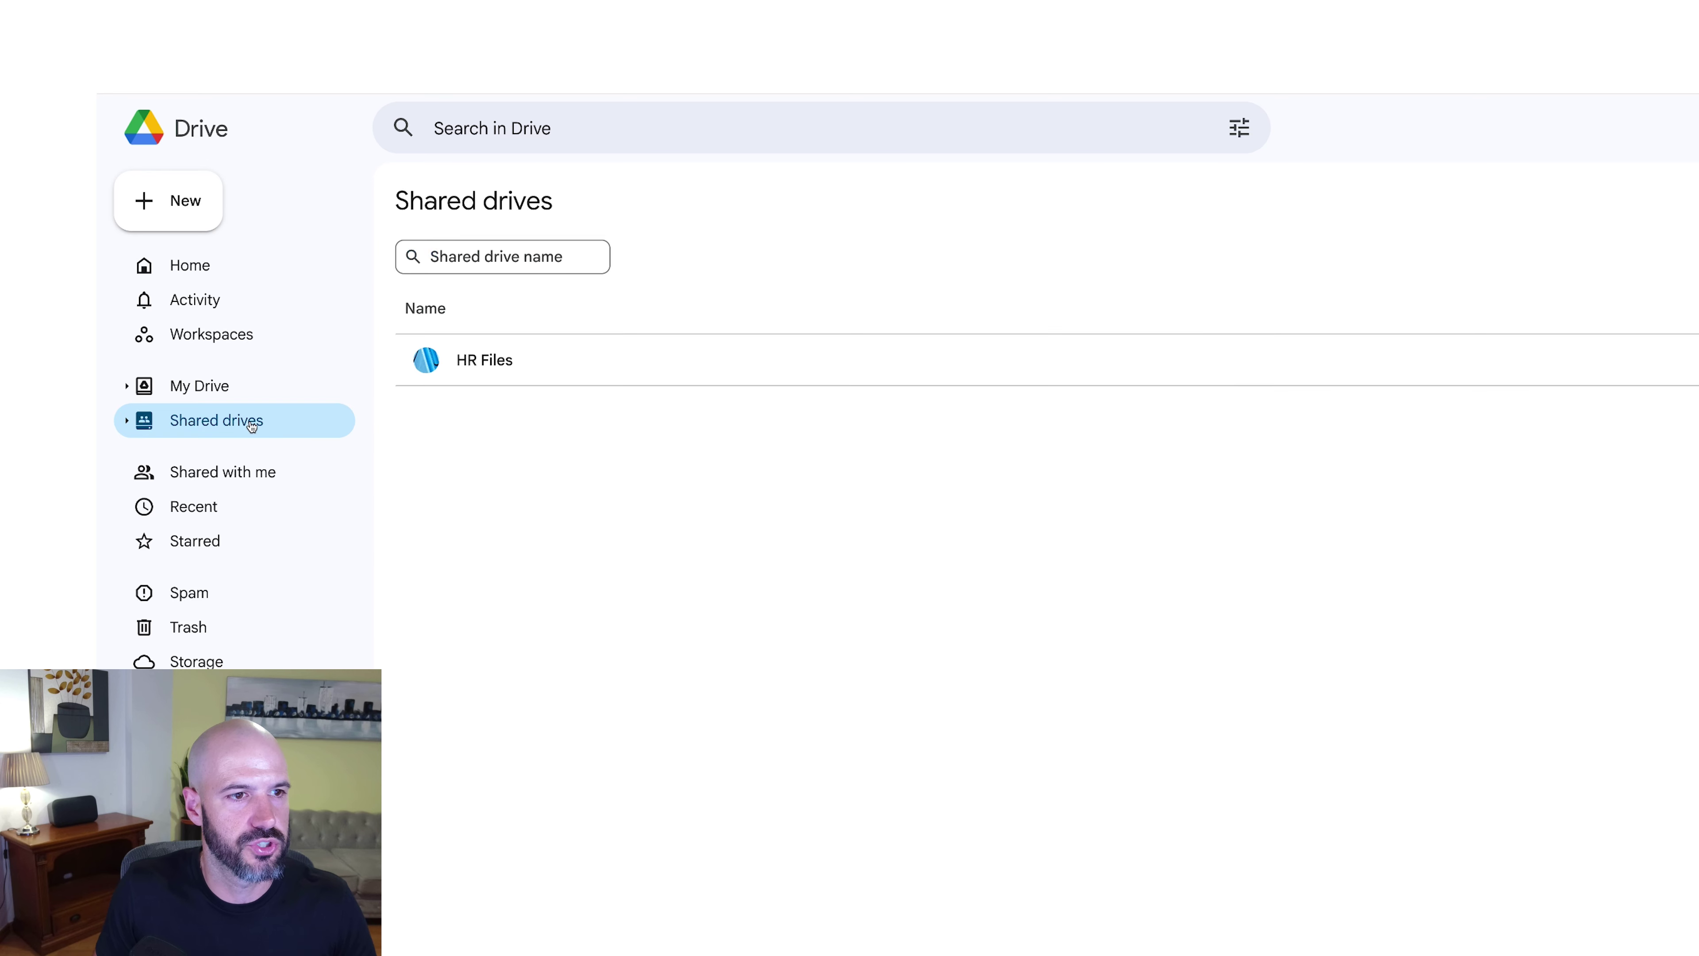
pyautogui.rightClick(554, 368)
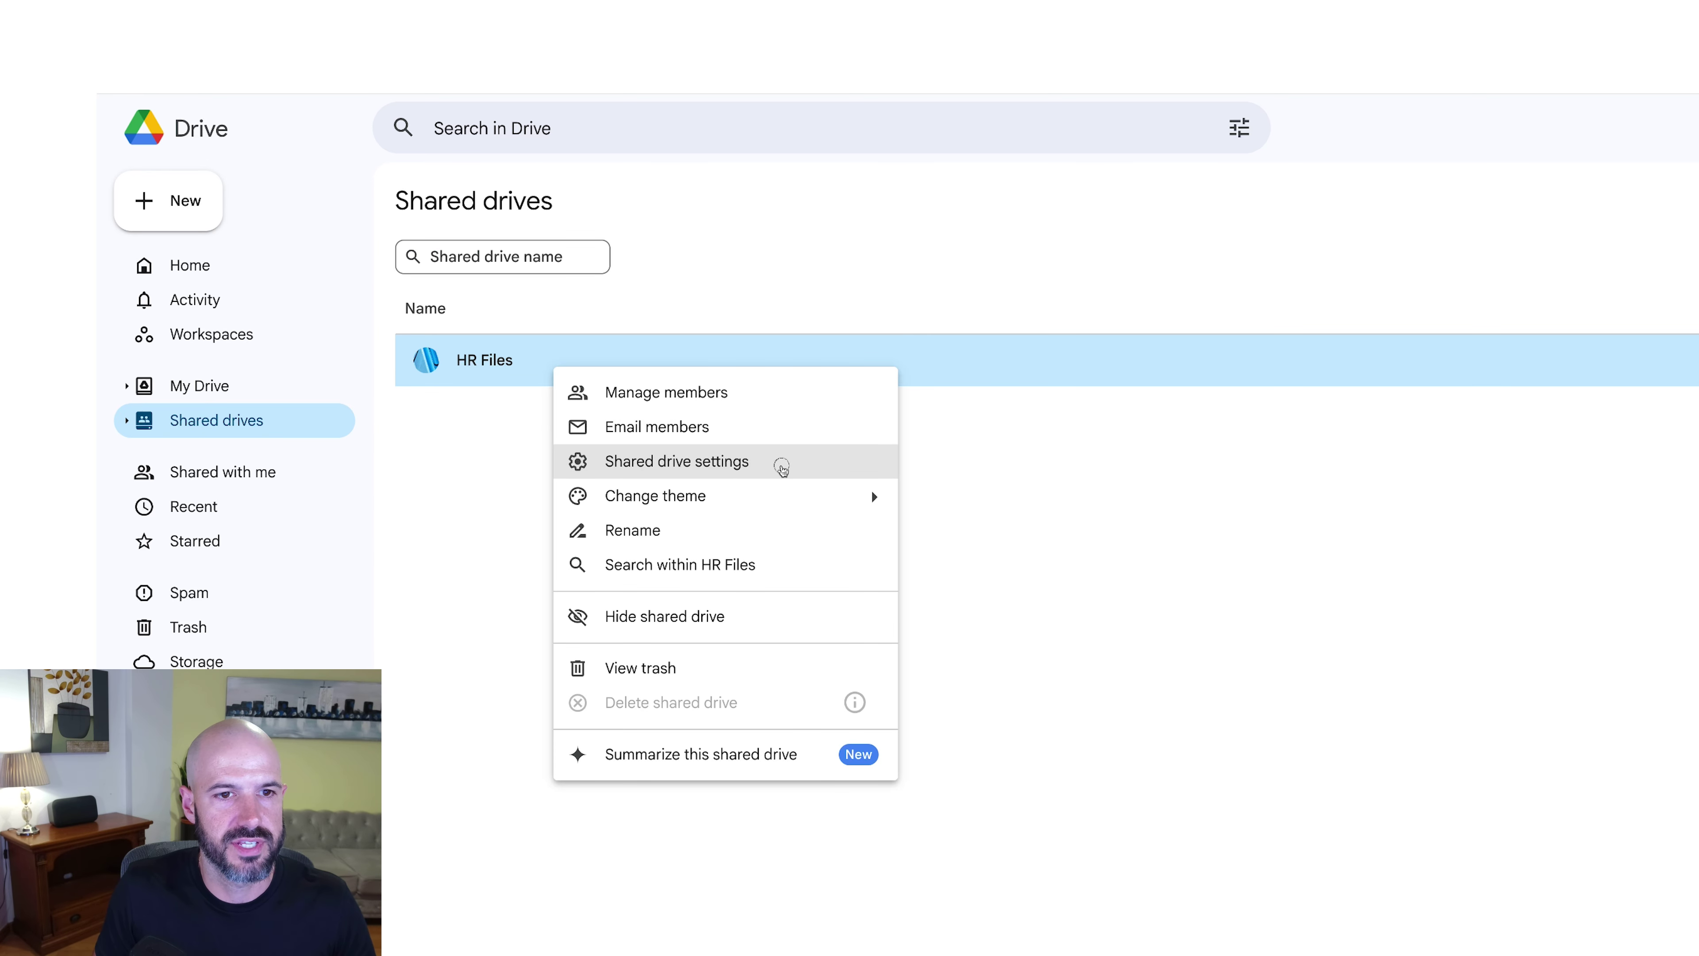
pyautogui.click(783, 470)
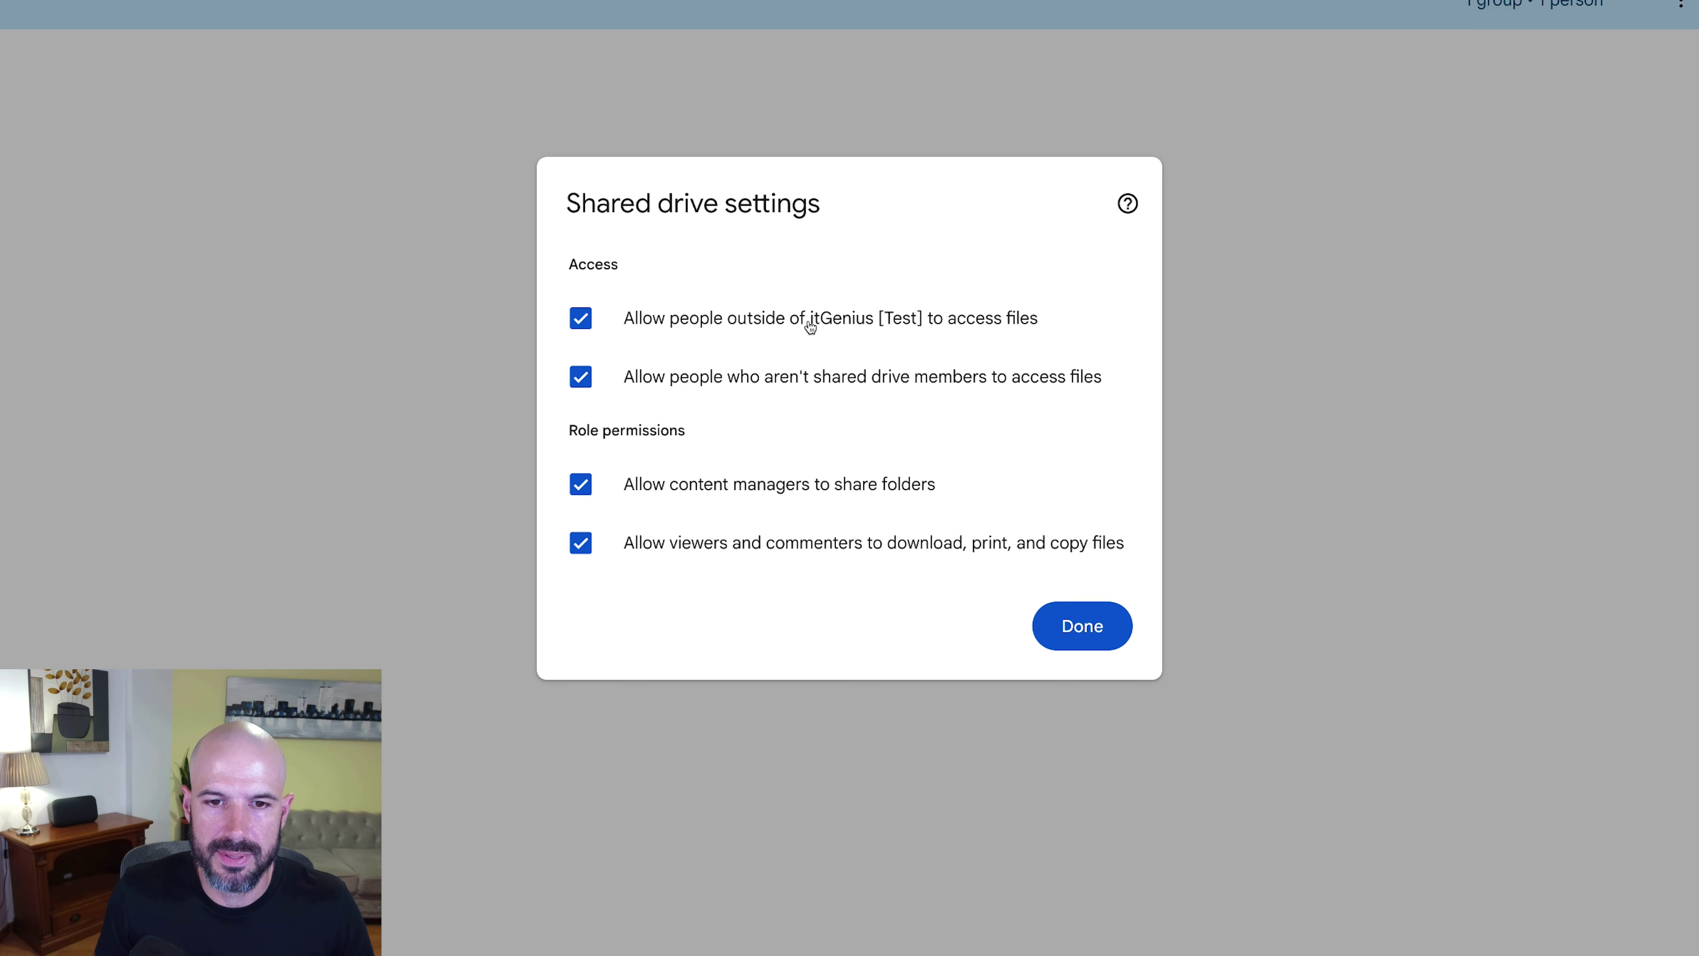
# Step: Turn off file access for people outside itGenius [Test] on HR Files, then recheck its settings
pyautogui.click(970, 327)
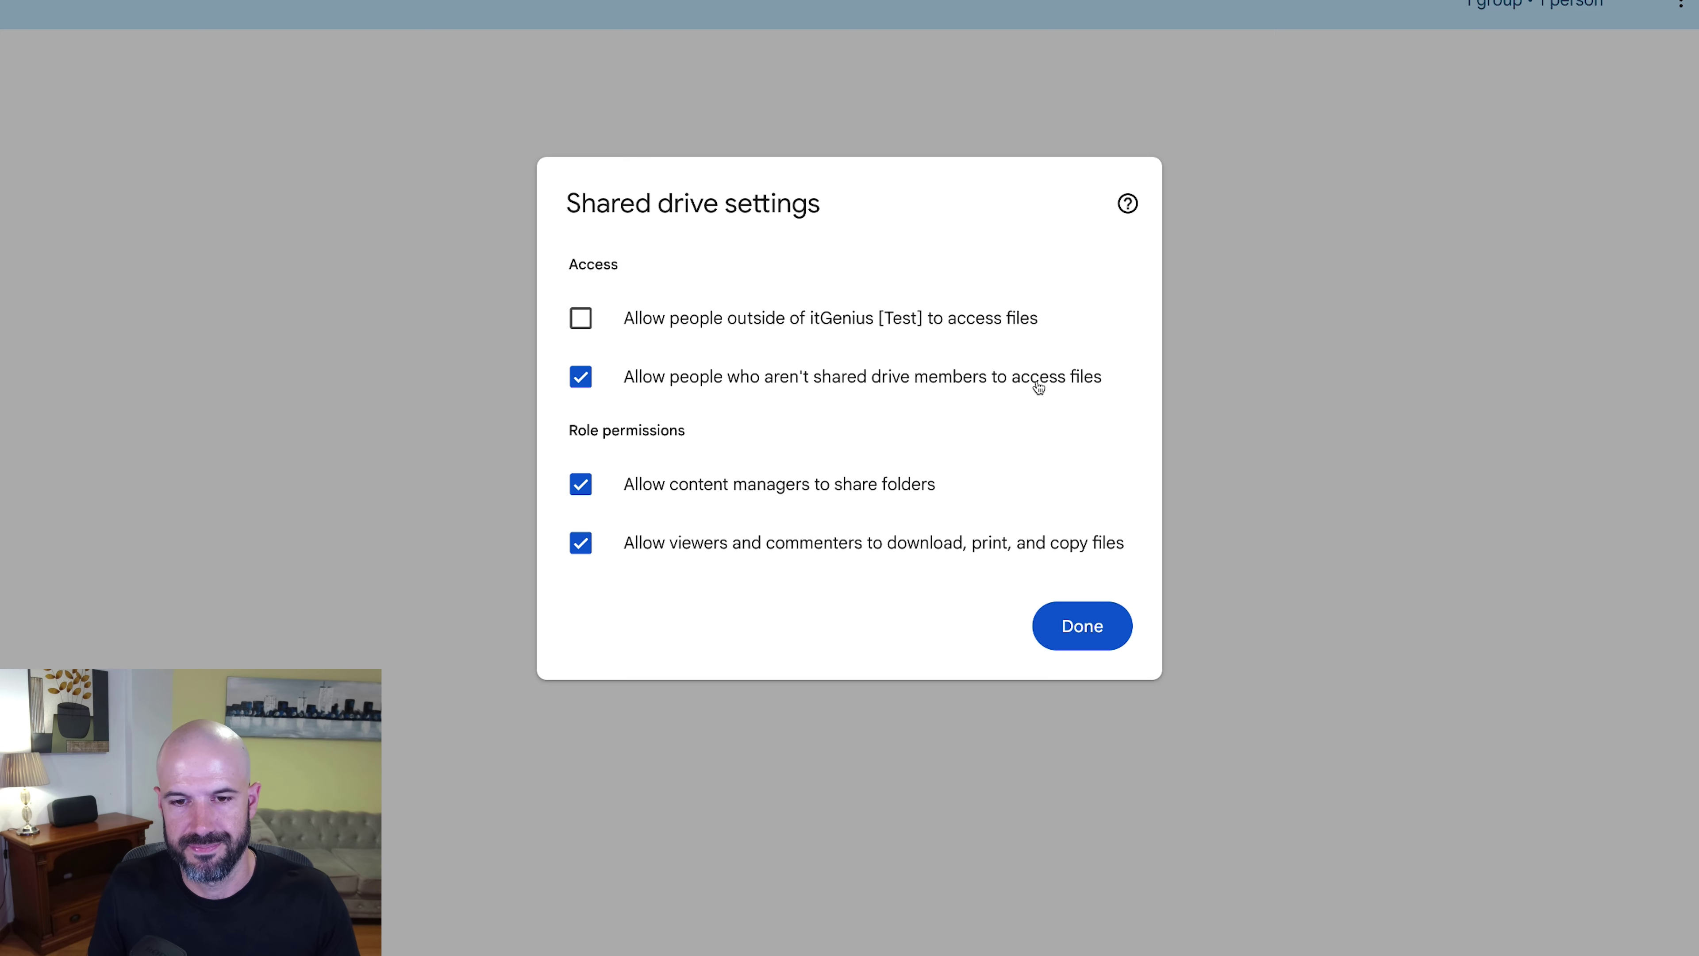
pyautogui.click(1077, 616)
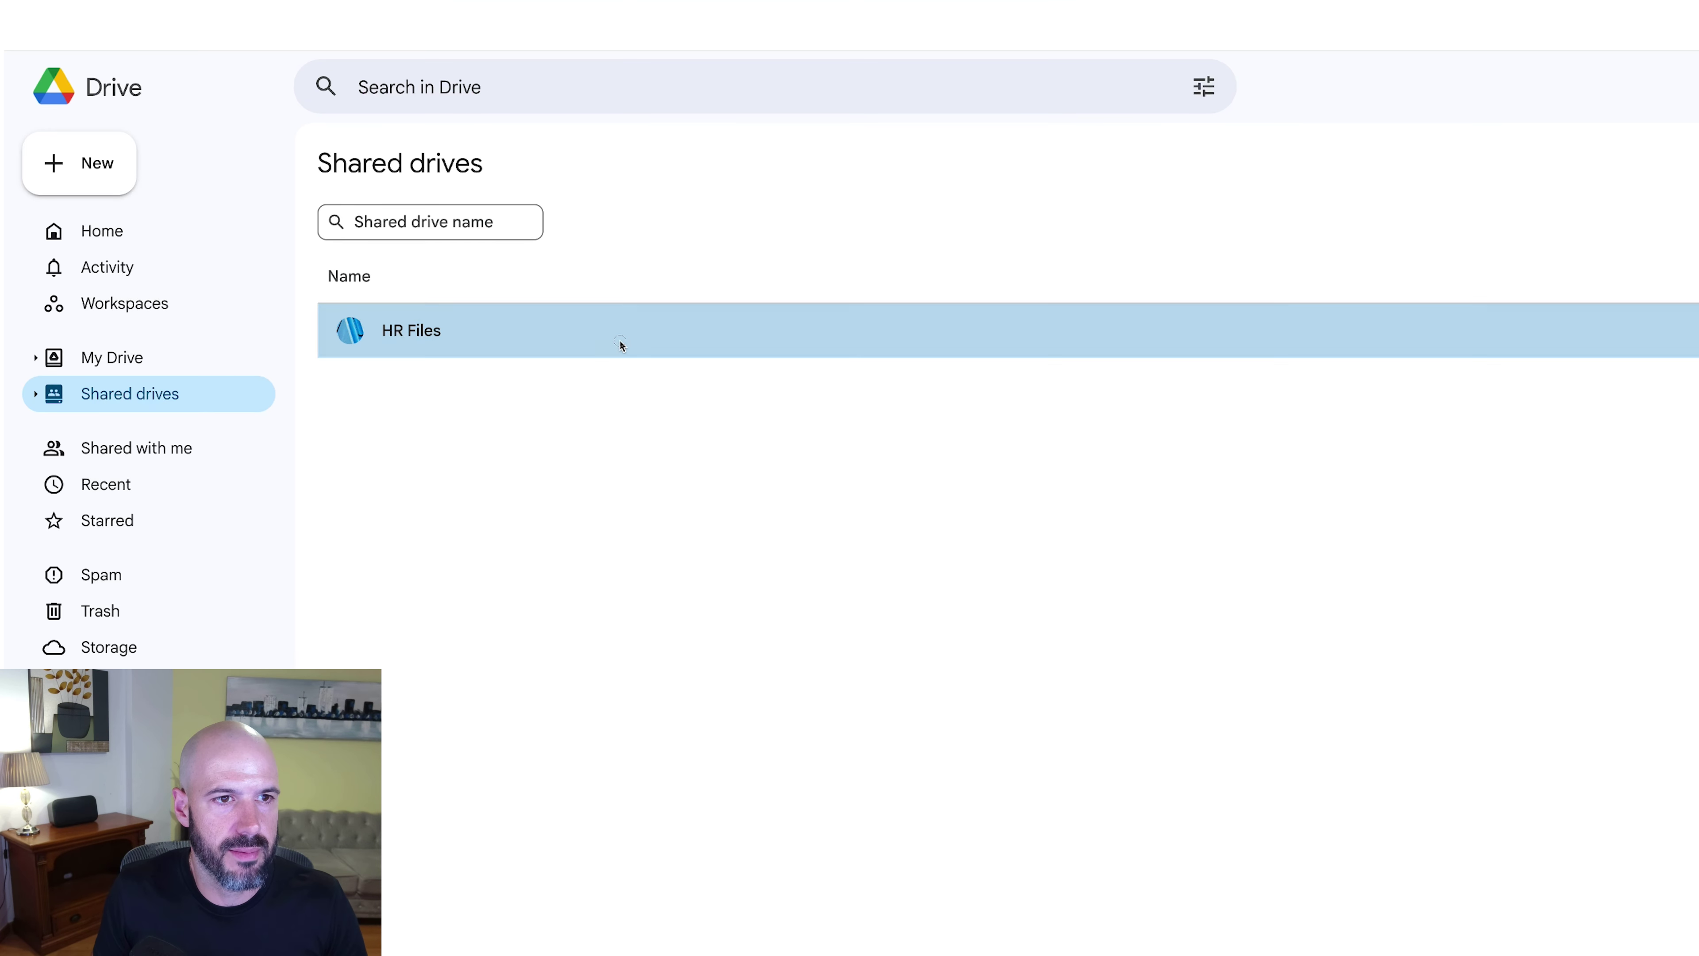
pyautogui.doubleClick(620, 339)
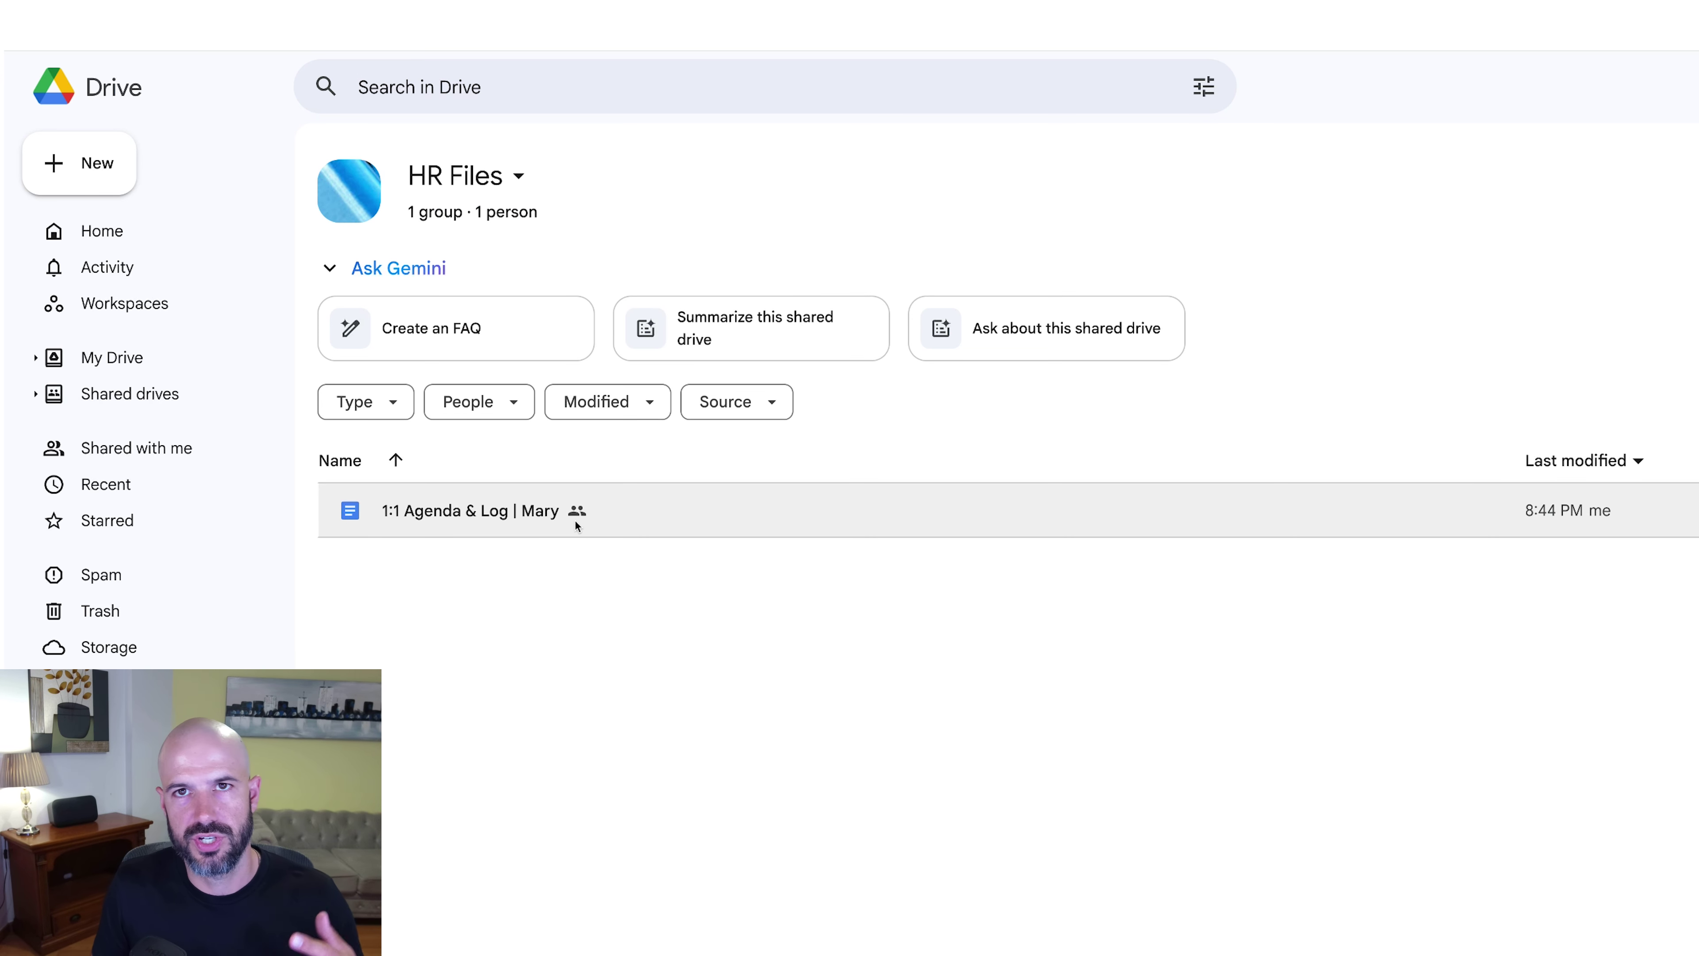
pyautogui.moveTo(575, 521)
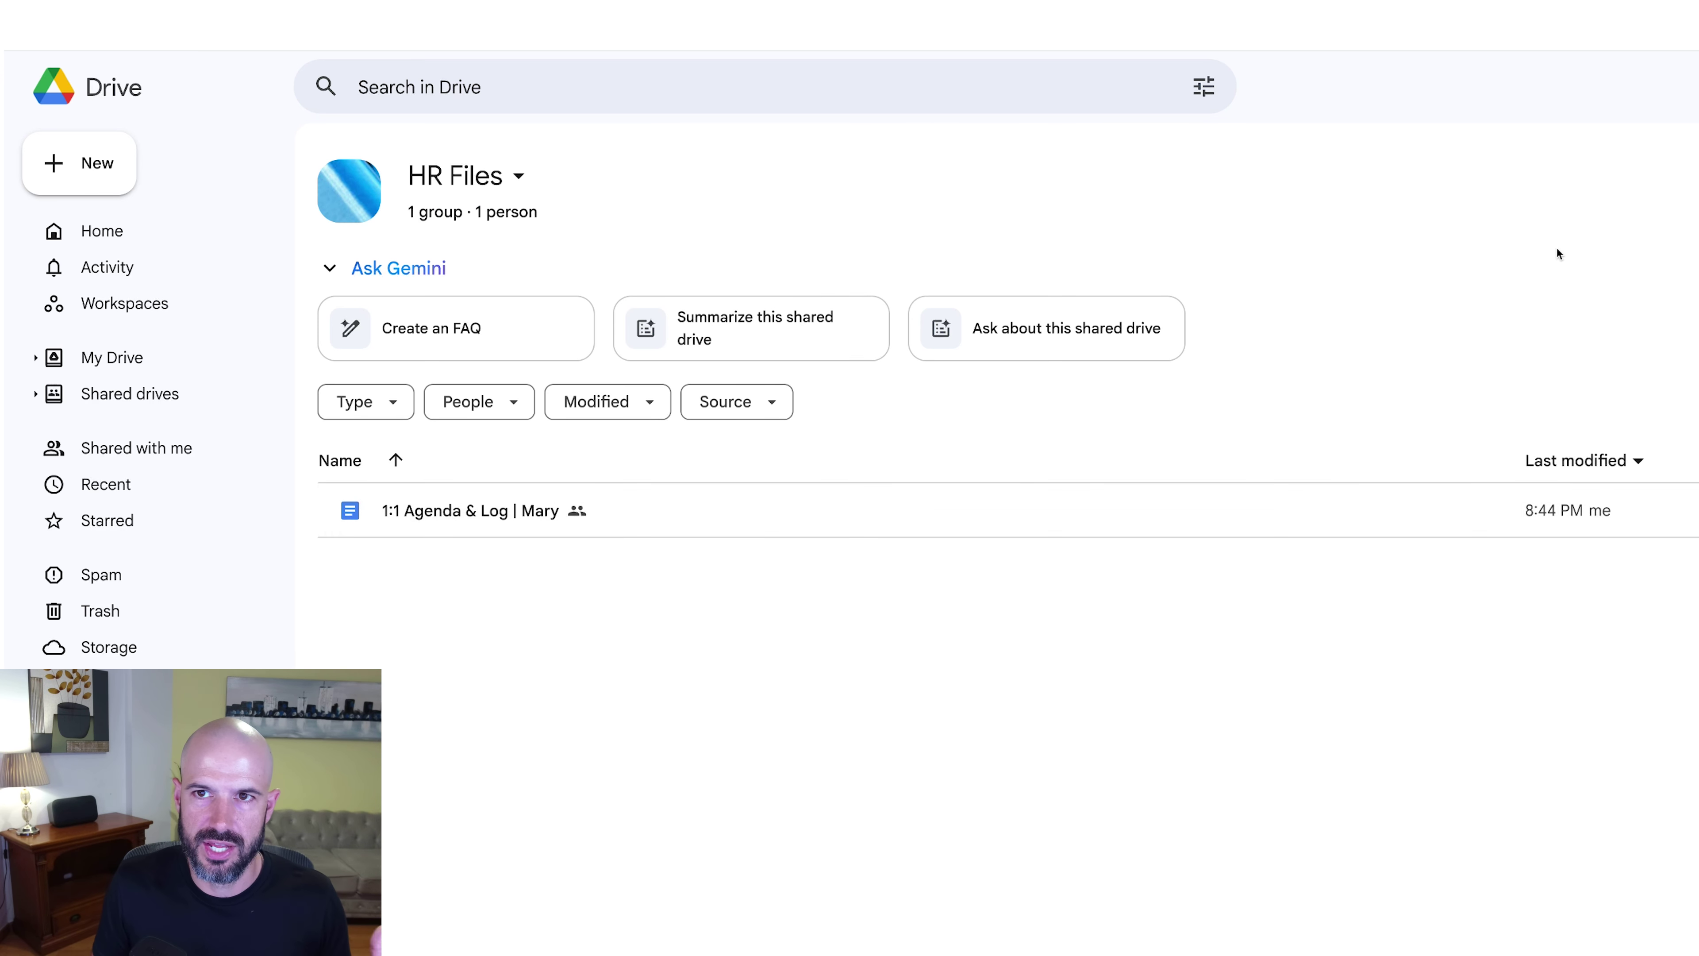
pyautogui.click(485, 175)
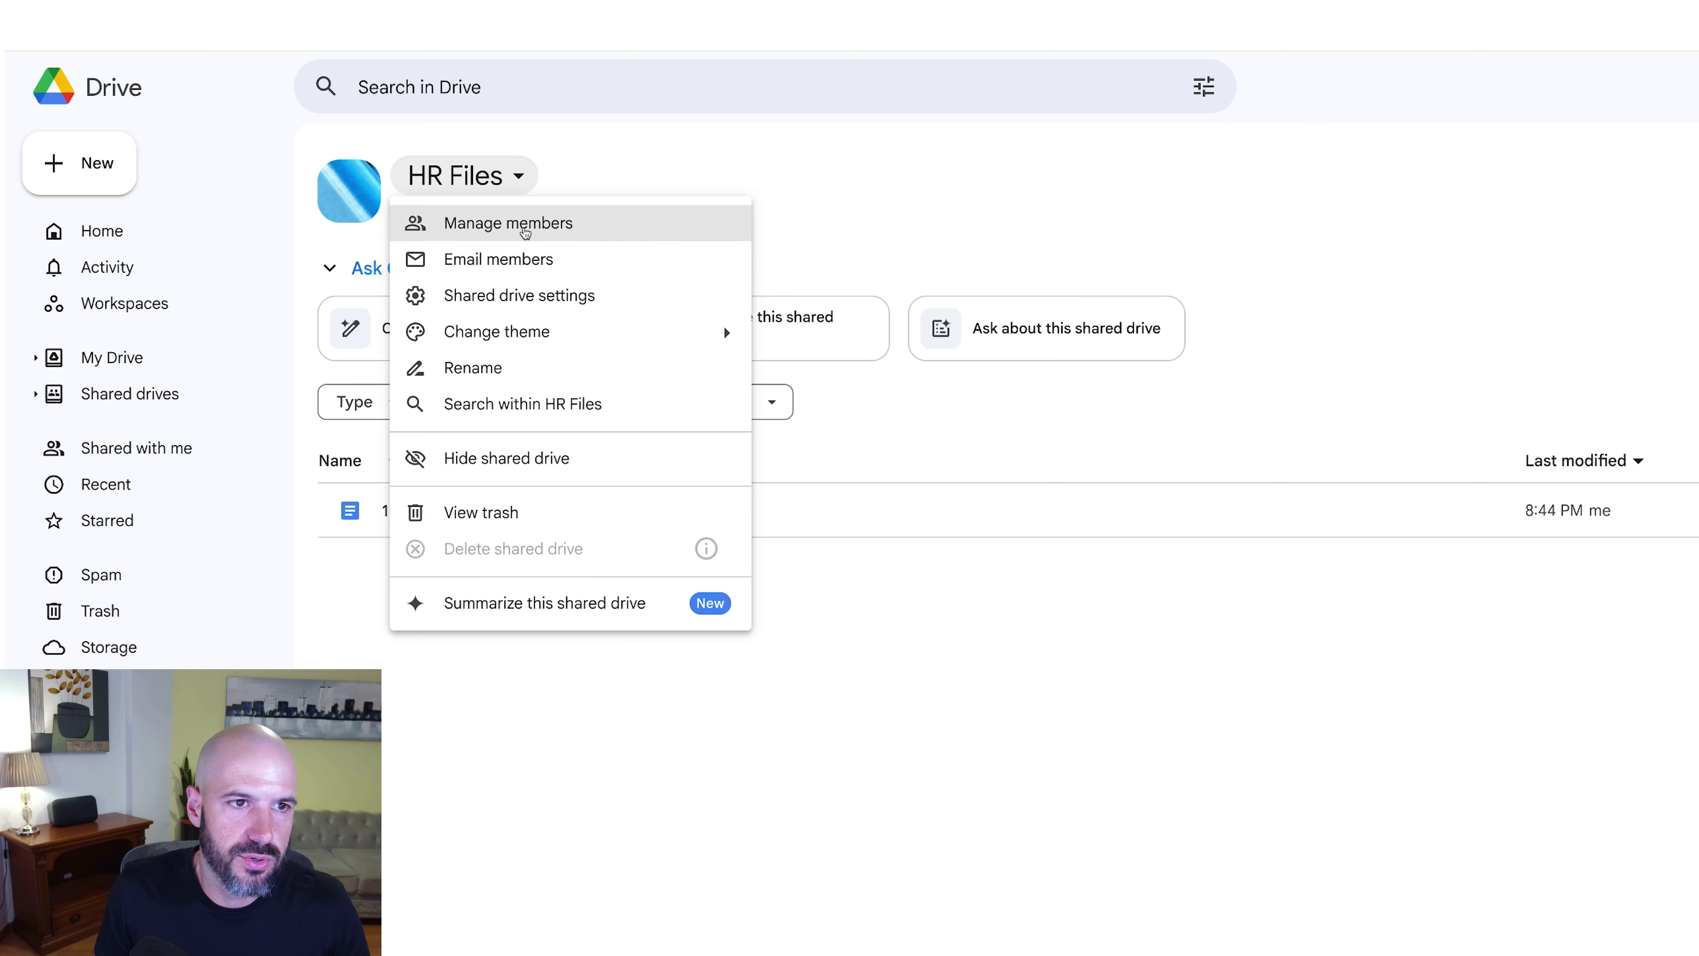
pyautogui.click(562, 298)
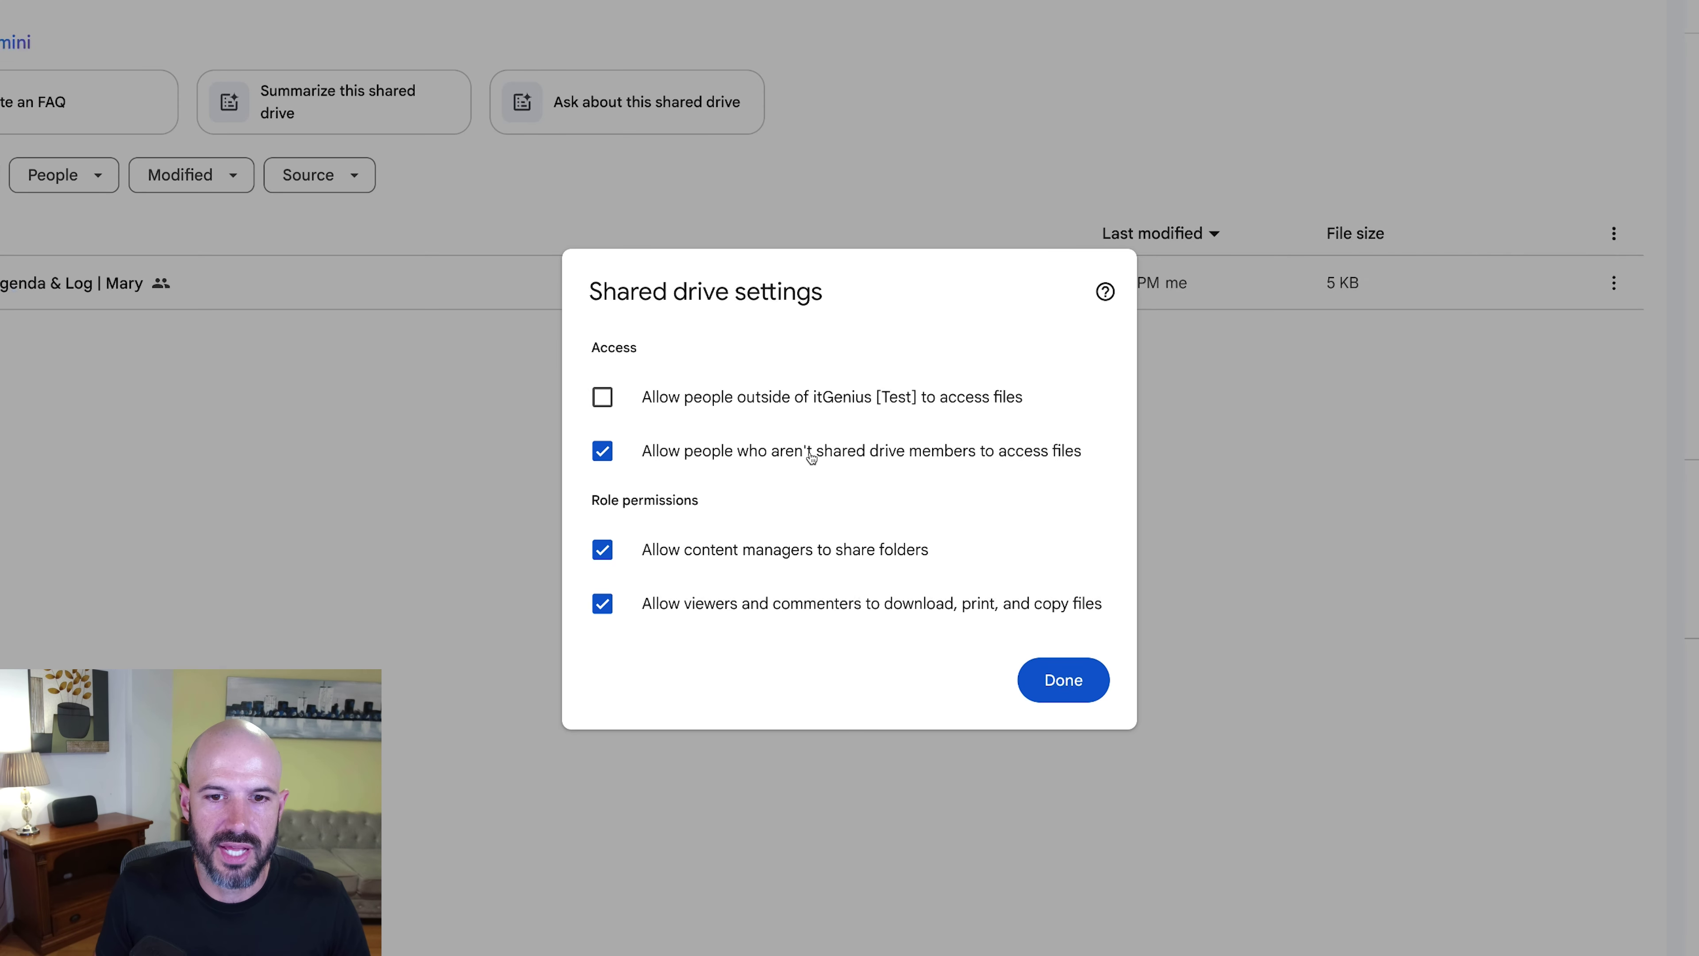